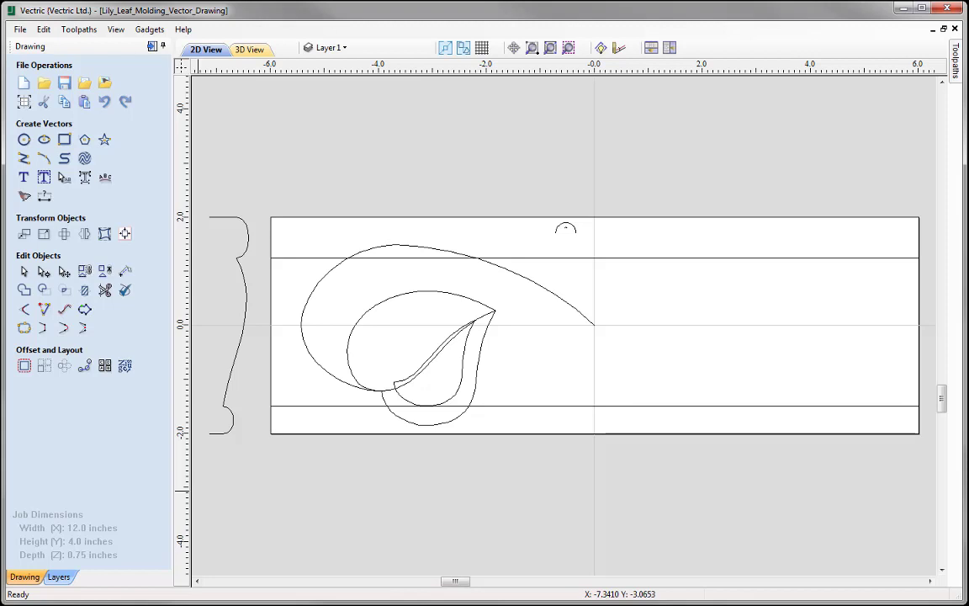
Close the lily leaf drawing and start a new file from the start page
{"action": "left_click", "coordinate": [20, 30]}
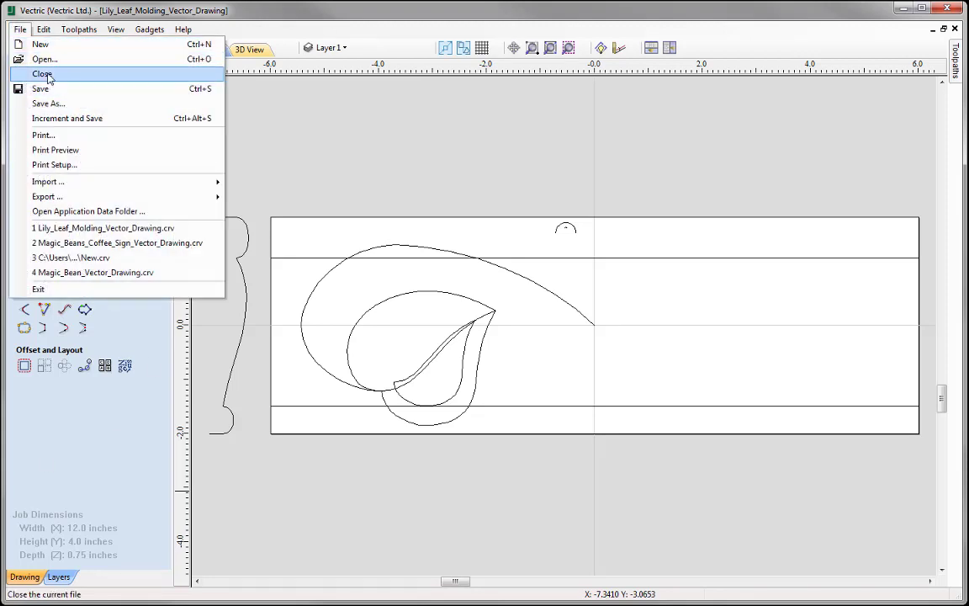
{"action": "left_click", "coordinate": [48, 77]}
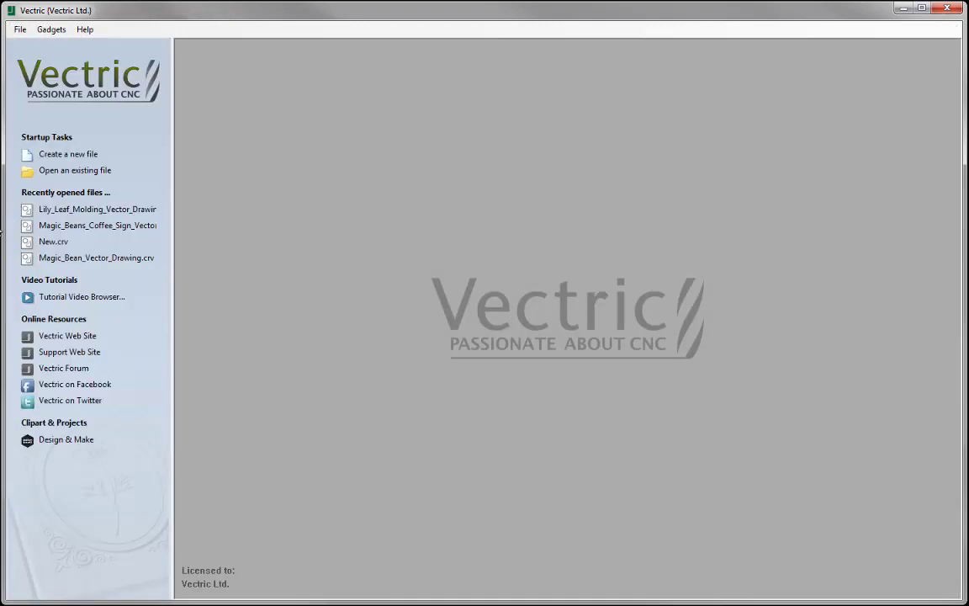
{"action": "left_click", "coordinate": [82, 156]}
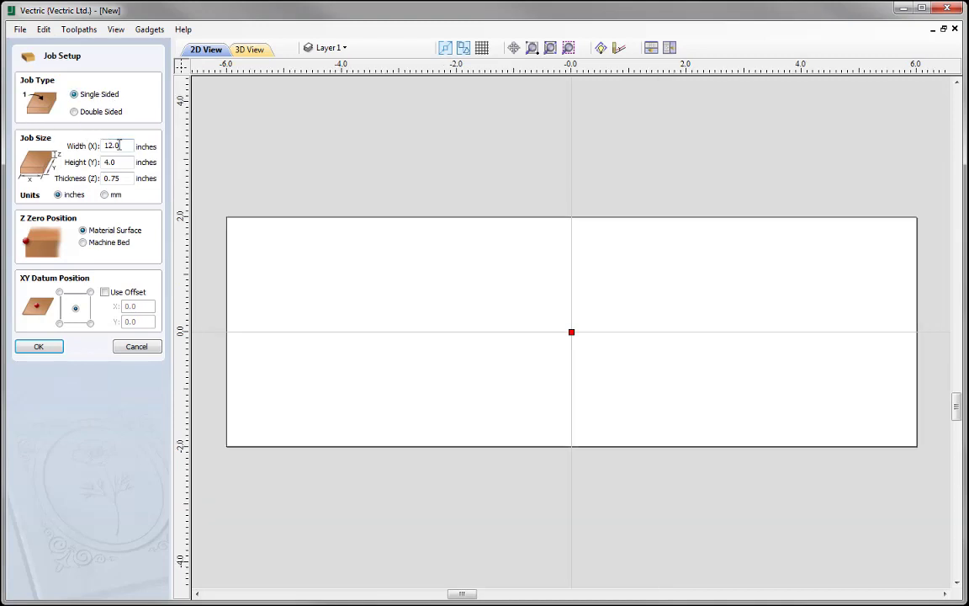
Set the job to width 12, height 4.0 and thickness 0.75 inches
{"action": "left_click_drag", "start_coordinate": [118, 146], "coordinate": [82, 144]}
{"action": "type", "text": "12"}
{"action": "left_click_drag", "start_coordinate": [132, 162], "coordinate": [101, 179]}
{"action": "type", "text": "4.0"}
{"action": "type", "text": "0.75"}
{"action": "left_click", "coordinate": [40, 347]}
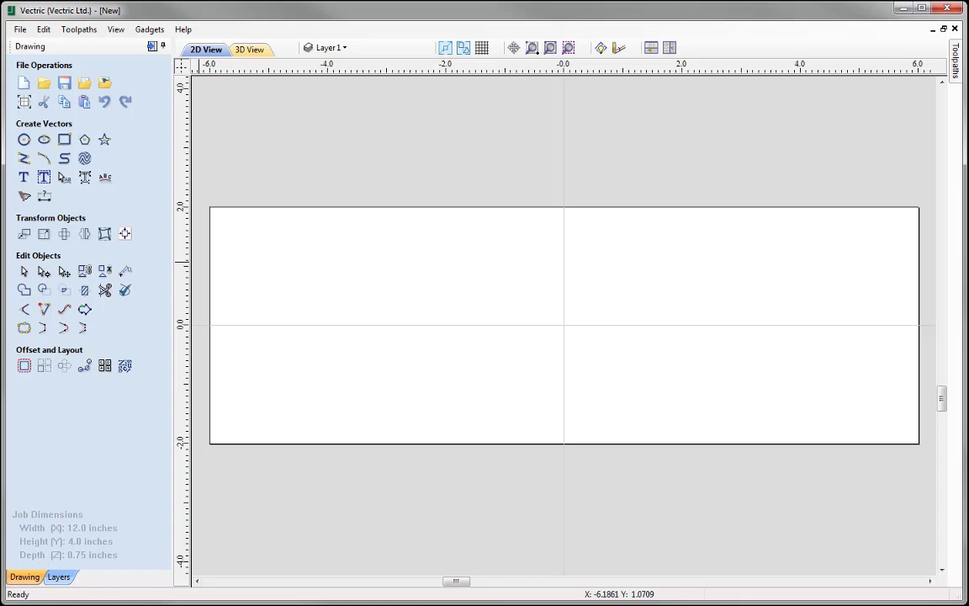
Turn on grid snapping and confirm the Snap Options settings
{"action": "left_click", "coordinate": [484, 49]}
{"action": "left_click", "coordinate": [42, 31]}
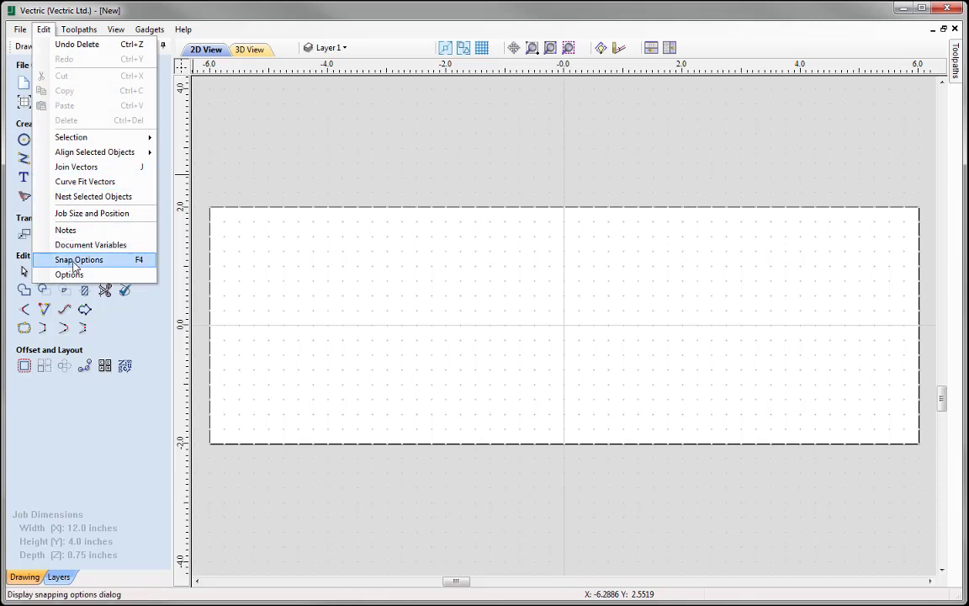
{"action": "left_click", "coordinate": [149, 264]}
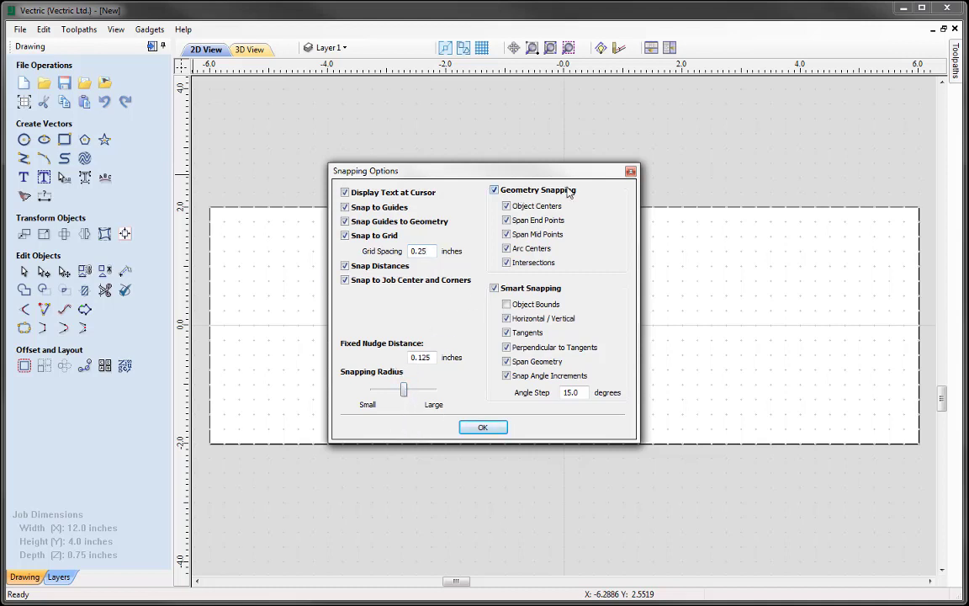
{"action": "left_click", "coordinate": [483, 428]}
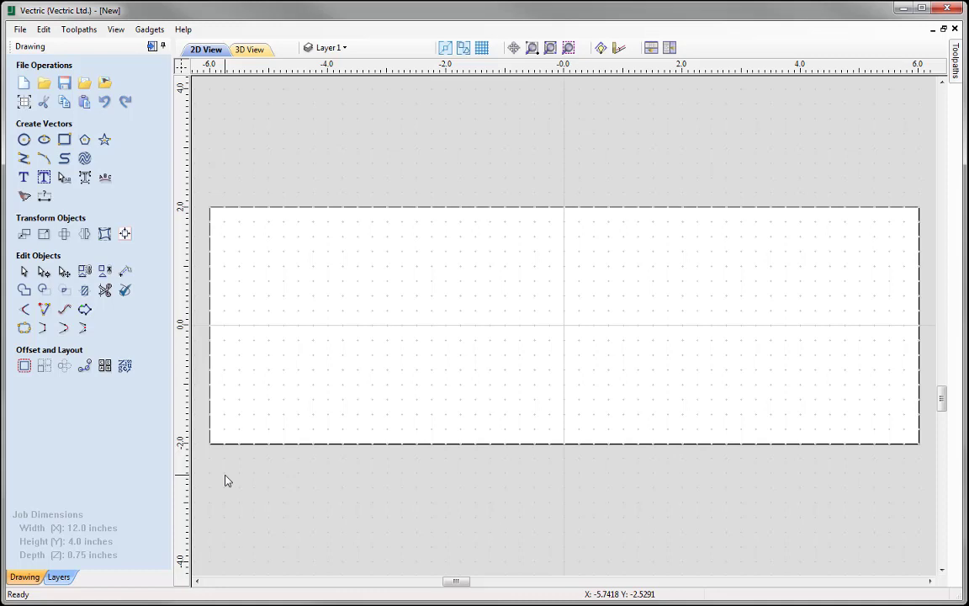
Draw a line from the bottom-left to the bottom-right corner of the sheet
{"action": "left_click", "coordinate": [23, 159]}
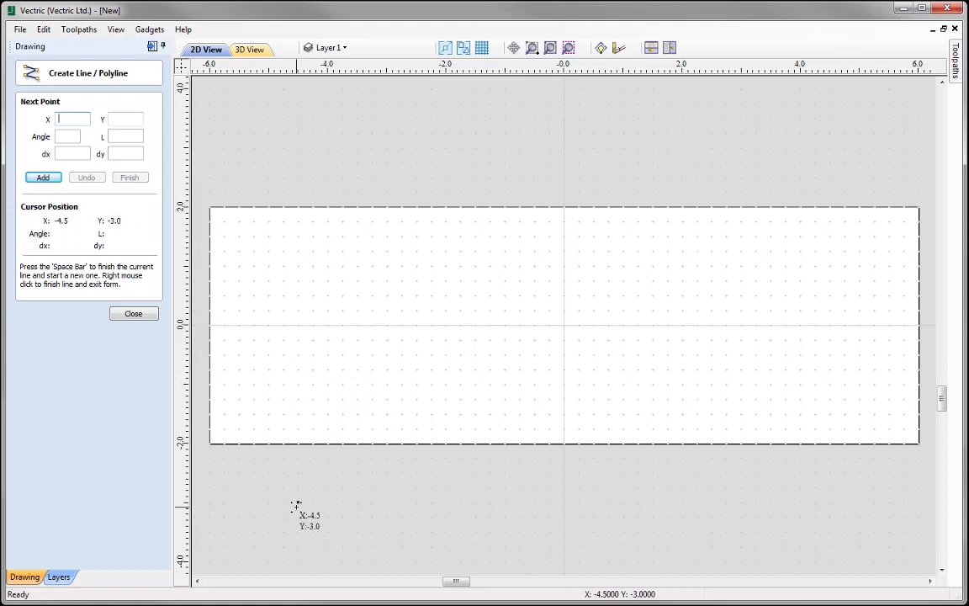
{"action": "left_click", "coordinate": [210, 439]}
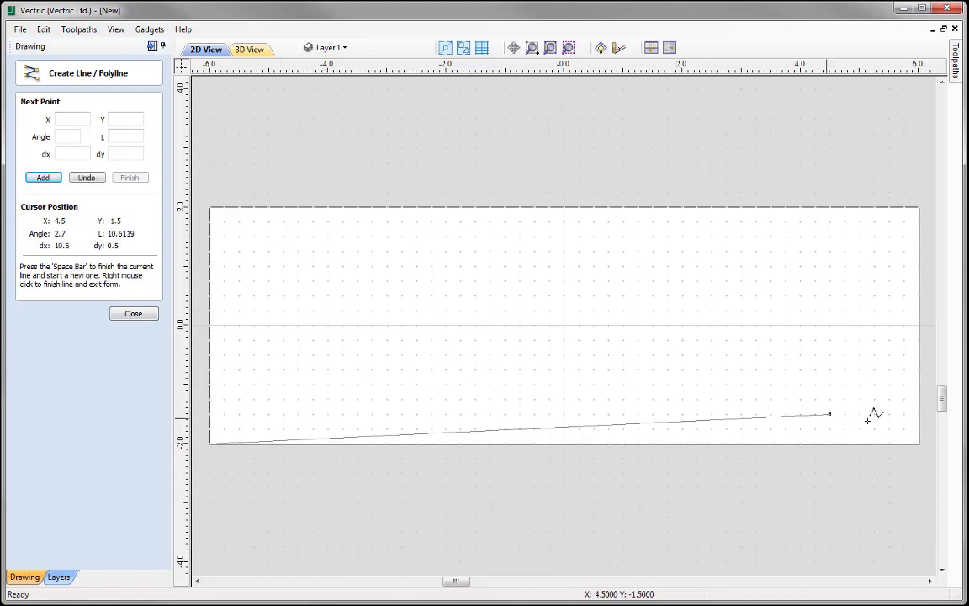
{"action": "left_click", "coordinate": [916, 445]}
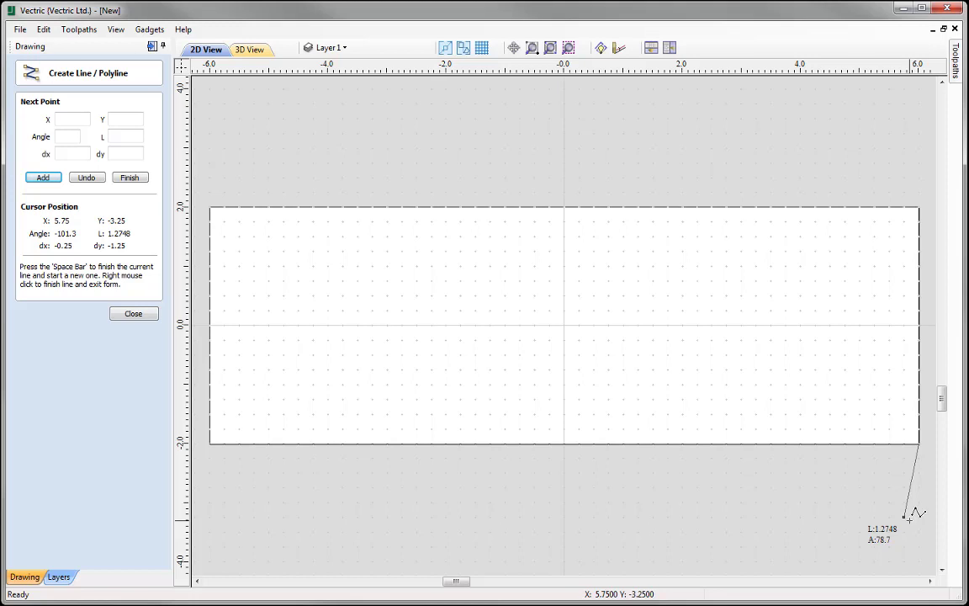
{"action": "right_click", "coordinate": [909, 520]}
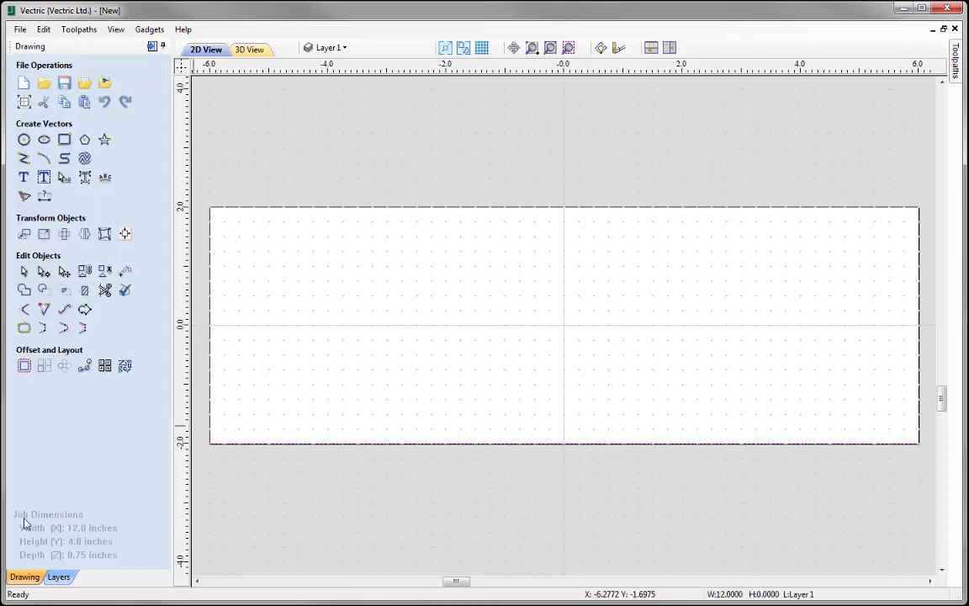
Copy the bottom line to Y -1.5, the top edge and Y 1.25
{"action": "left_click", "coordinate": [218, 444]}
{"action": "left_click_drag", "start_coordinate": [210, 439], "coordinate": [213, 416]}
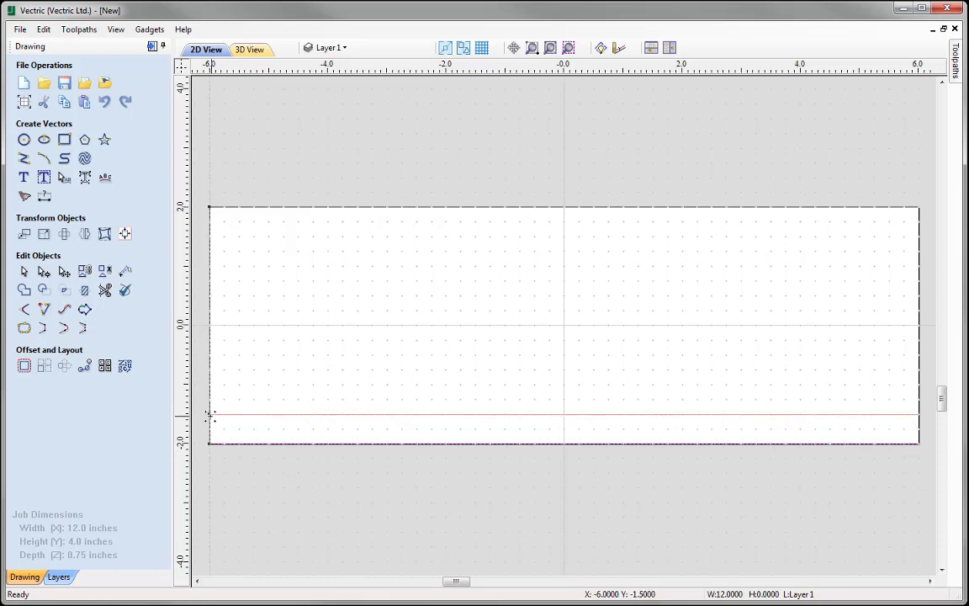
{"action": "left_click", "coordinate": [209, 415]}
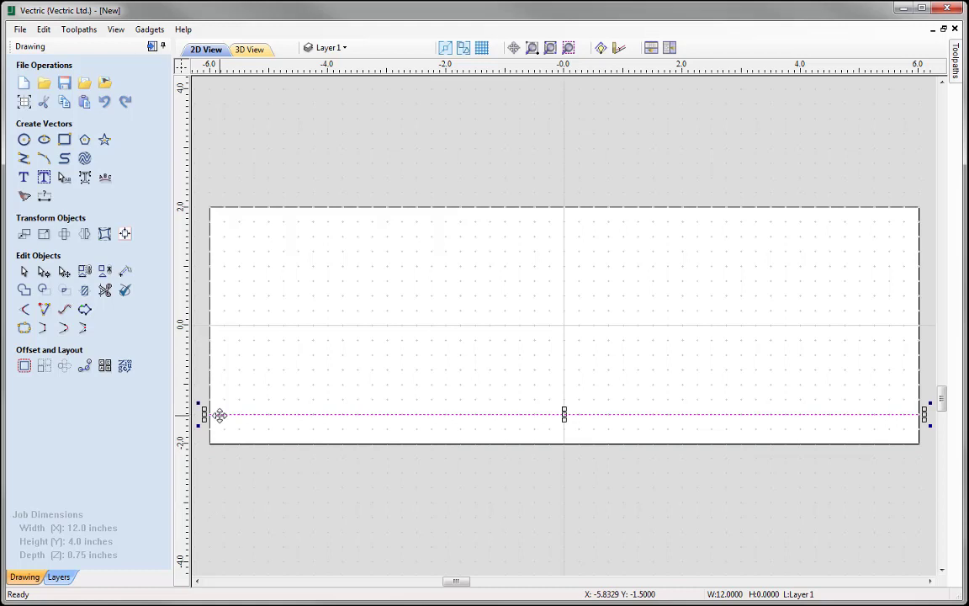
{"action": "left_click_drag", "start_coordinate": [220, 415], "coordinate": [220, 446]}
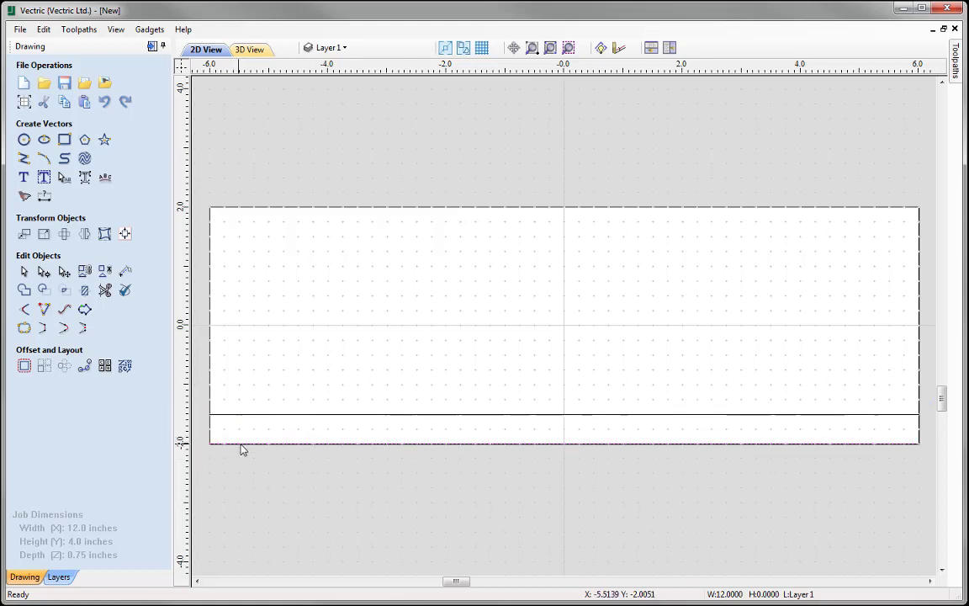
{"action": "left_click", "coordinate": [209, 444]}
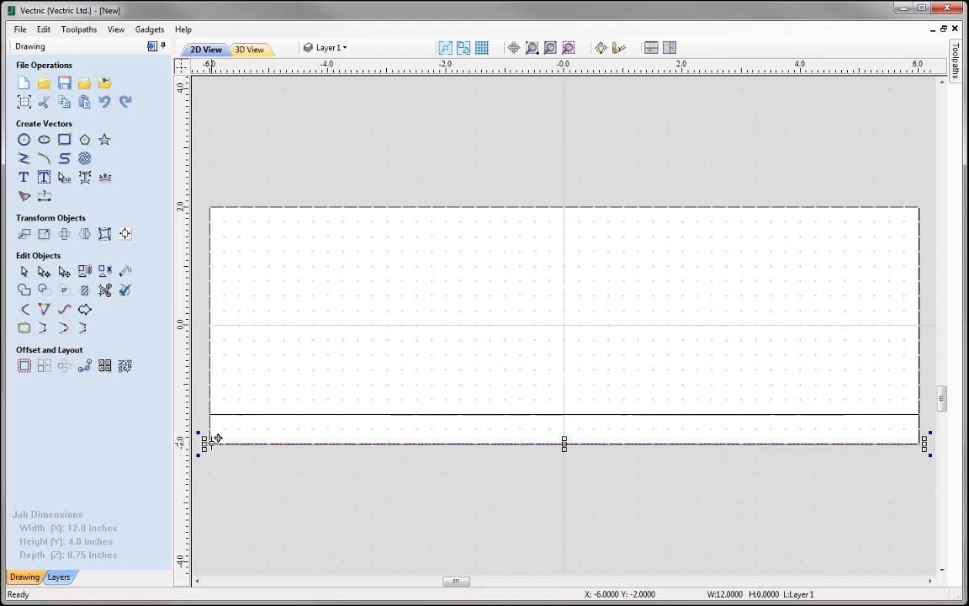
{"action": "left_click_drag", "start_coordinate": [217, 438], "coordinate": [212, 209]}
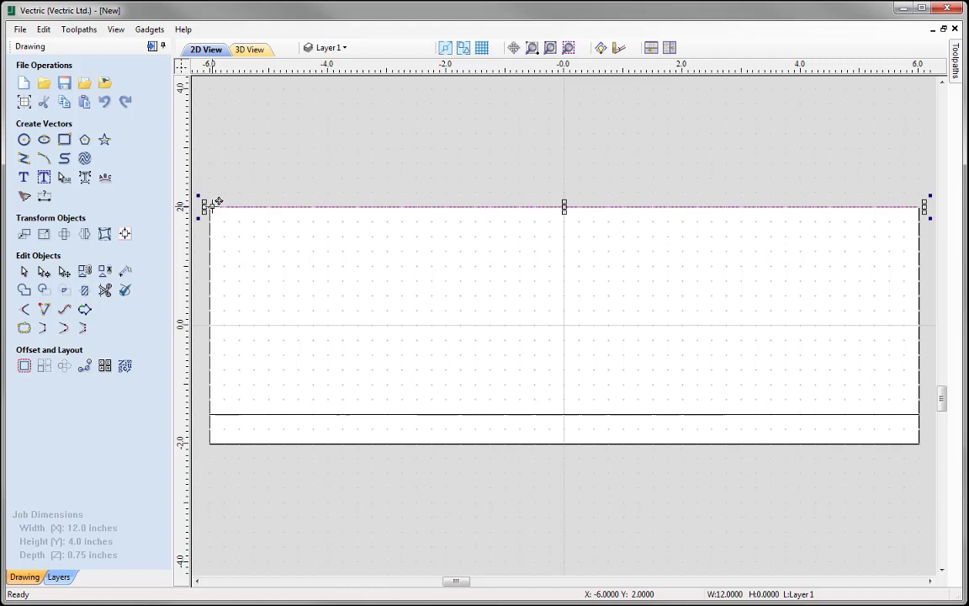
{"action": "left_click_drag", "start_coordinate": [216, 202], "coordinate": [210, 251]}
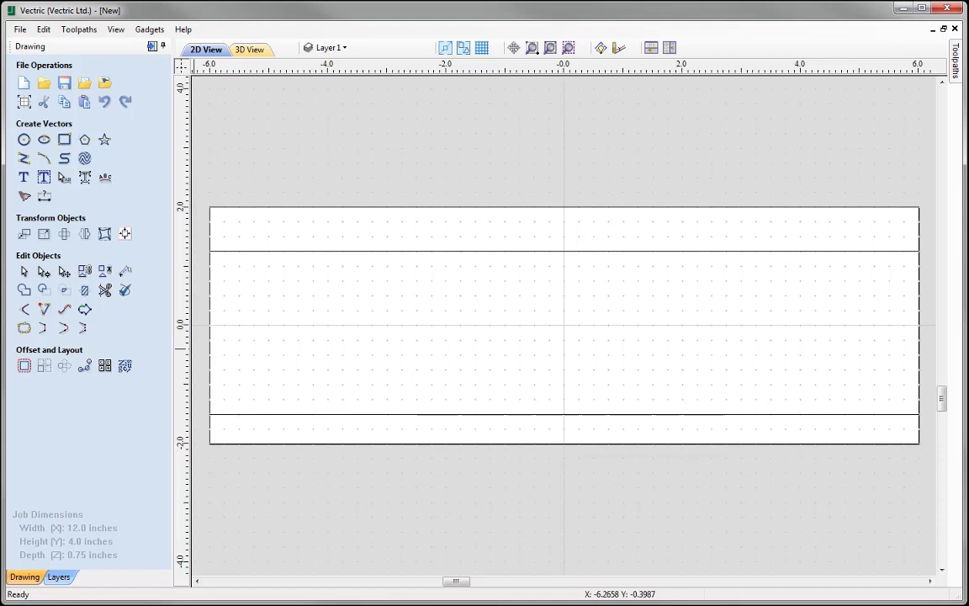
Draw a closed polyline through (-6,2), (-5.75,2), (-5.75,-2) and (-6,-2)
{"action": "left_click", "coordinate": [24, 158]}
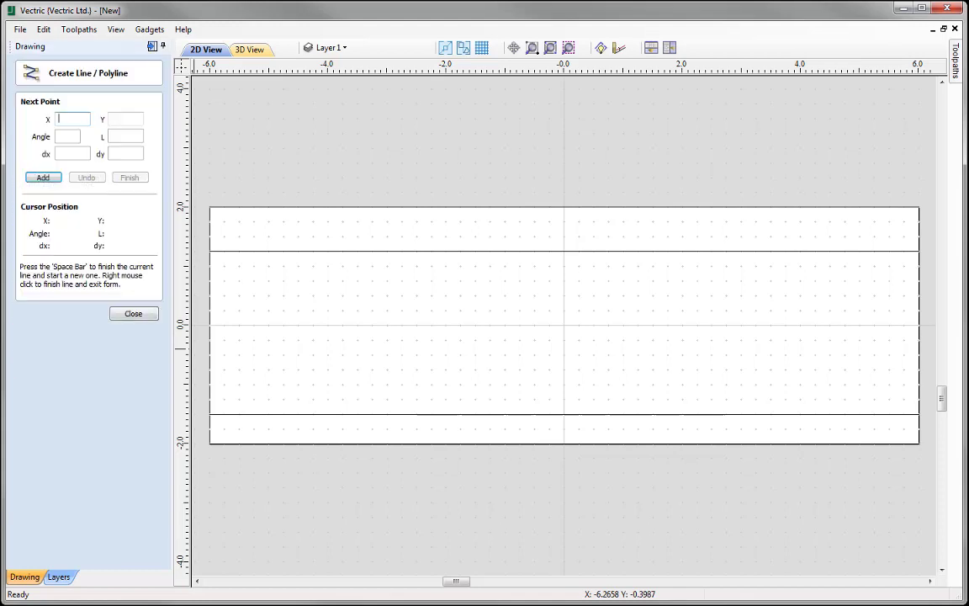
{"action": "left_click", "coordinate": [209, 207]}
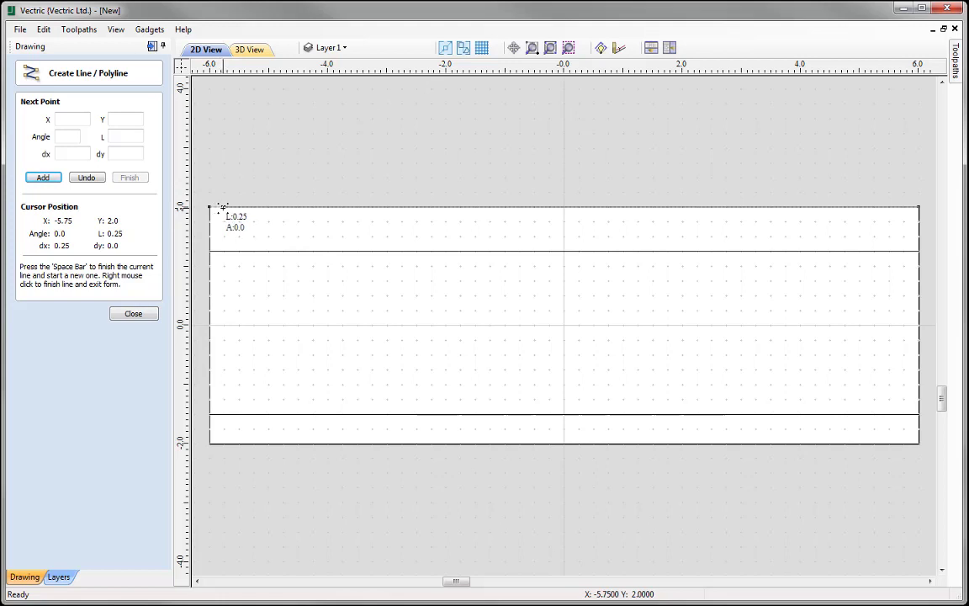
{"action": "left_click", "coordinate": [223, 207]}
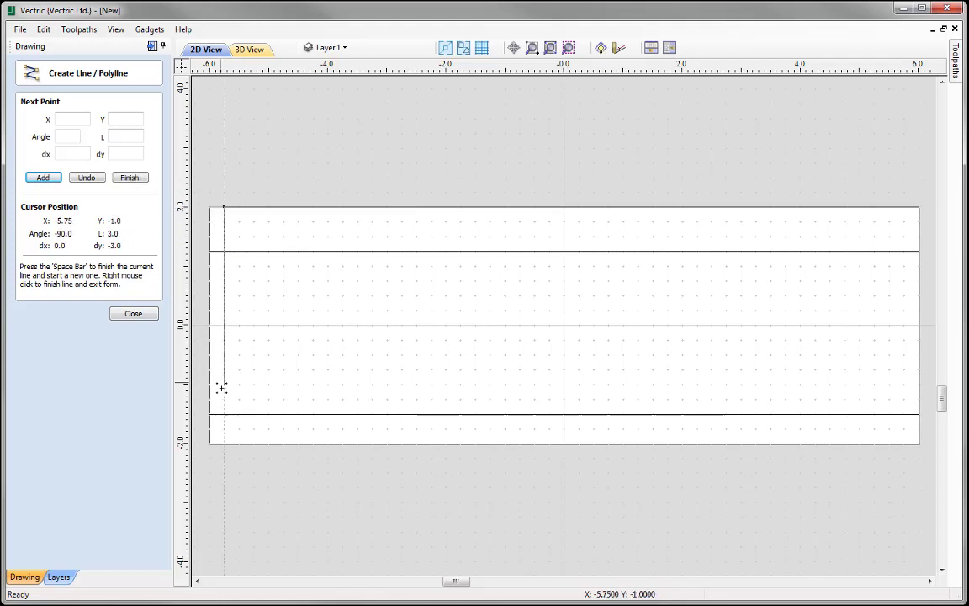
{"action": "left_click", "coordinate": [222, 442]}
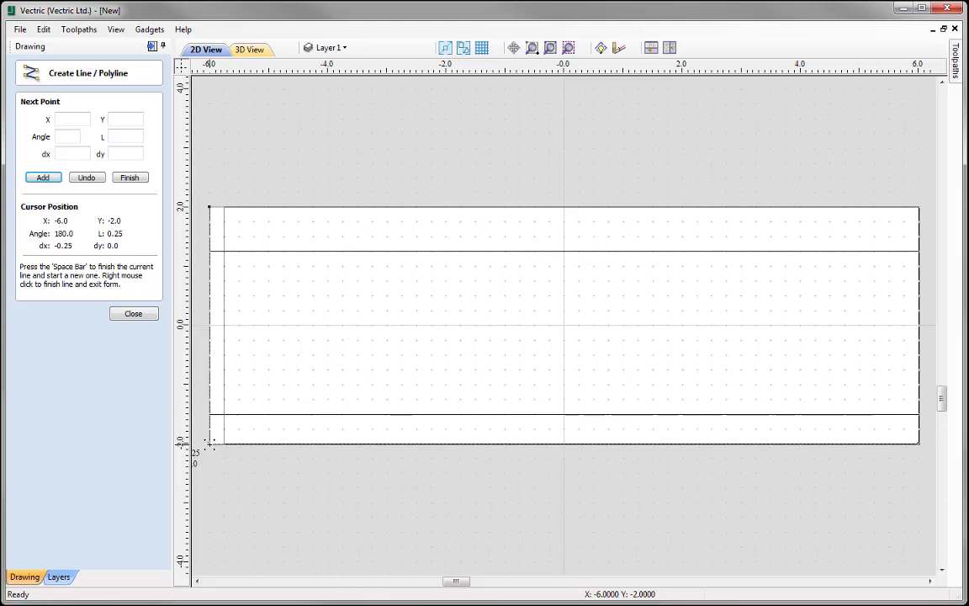
{"action": "left_click", "coordinate": [210, 443]}
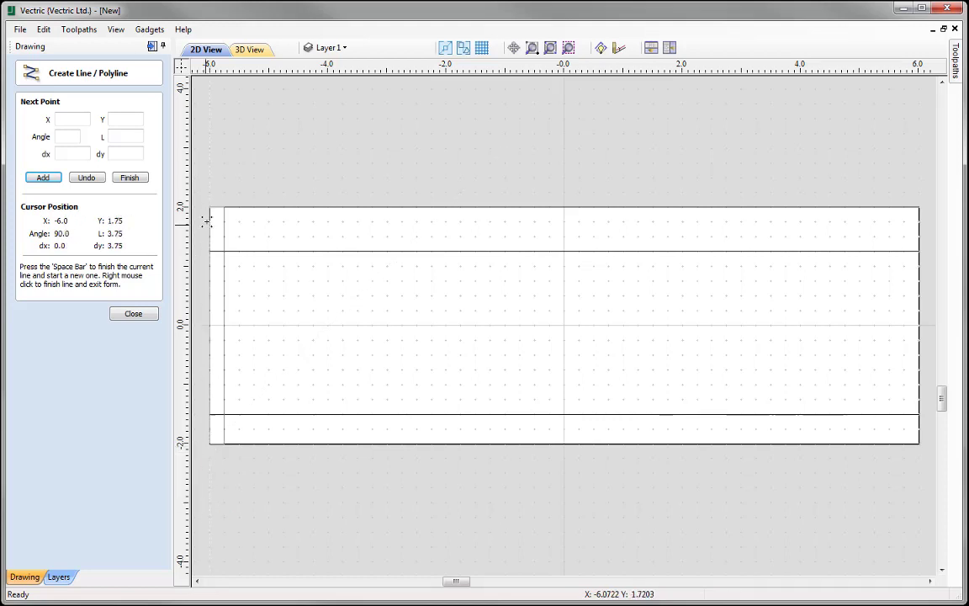
{"action": "left_click", "coordinate": [209, 502]}
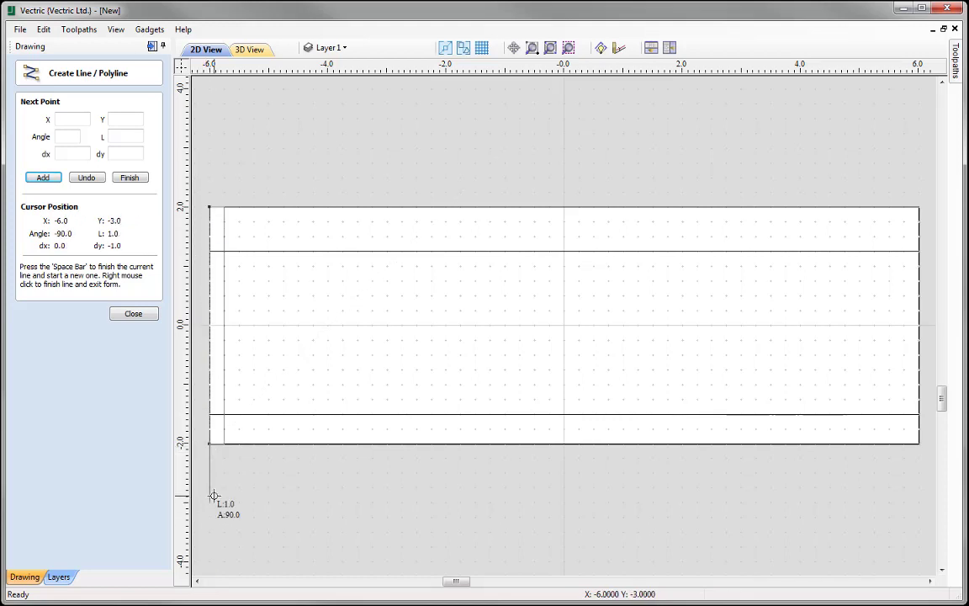
{"action": "left_click", "coordinate": [134, 314]}
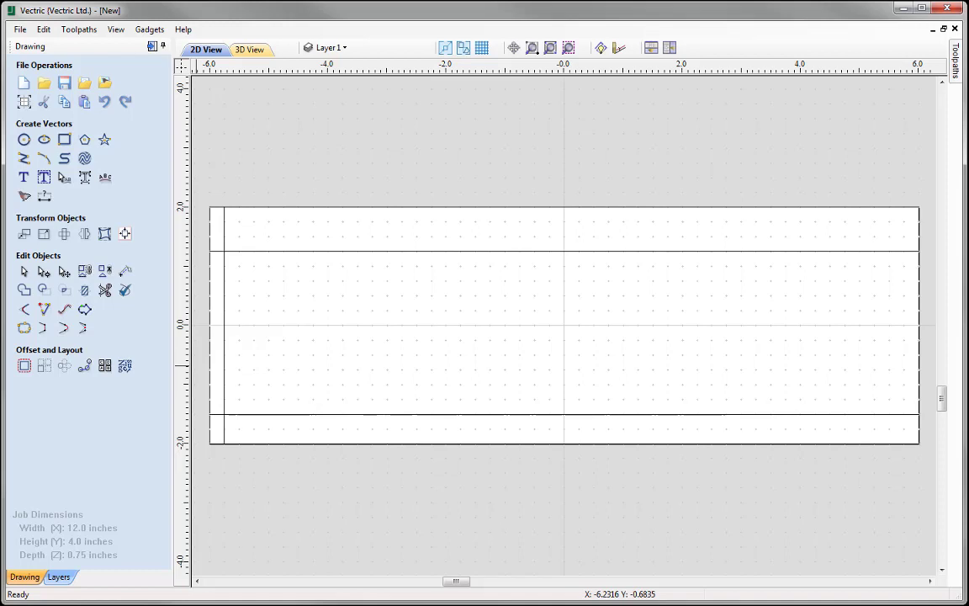
Add two nodes to the strip and snap them onto the upper and lower band lines
{"action": "left_click", "coordinate": [225, 244]}
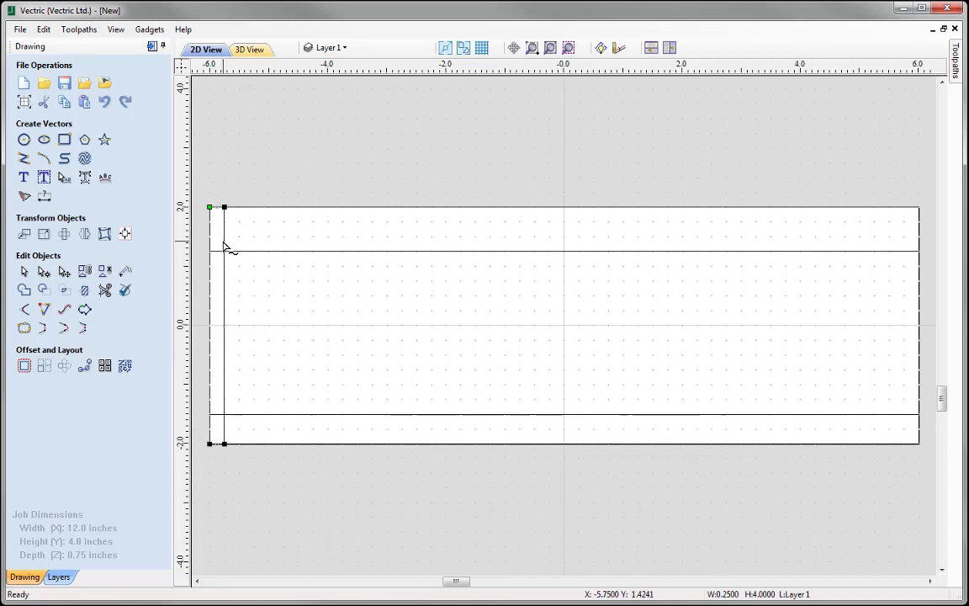
{"action": "right_click", "coordinate": [225, 245]}
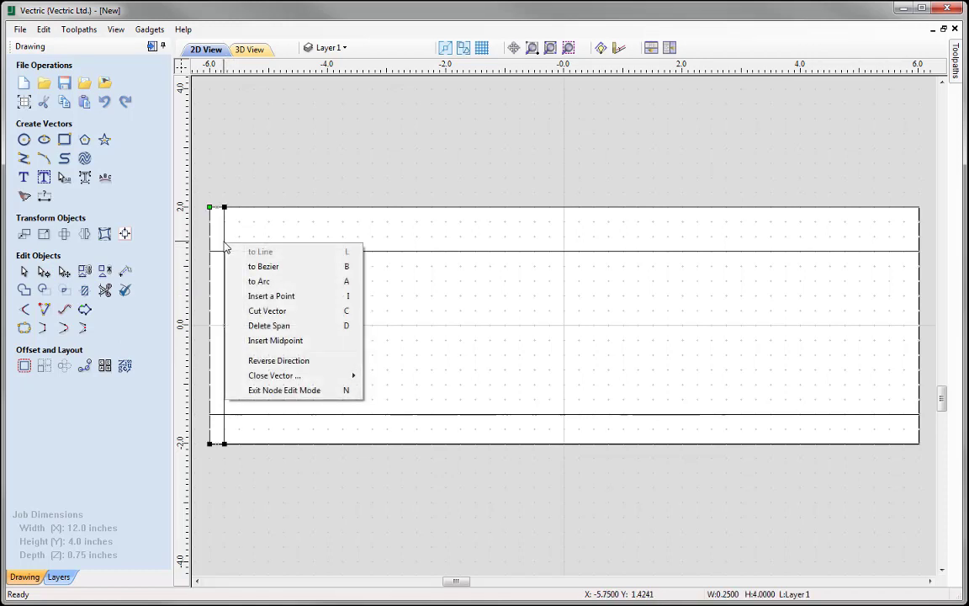
{"action": "left_click", "coordinate": [278, 296]}
{"action": "right_click", "coordinate": [227, 368]}
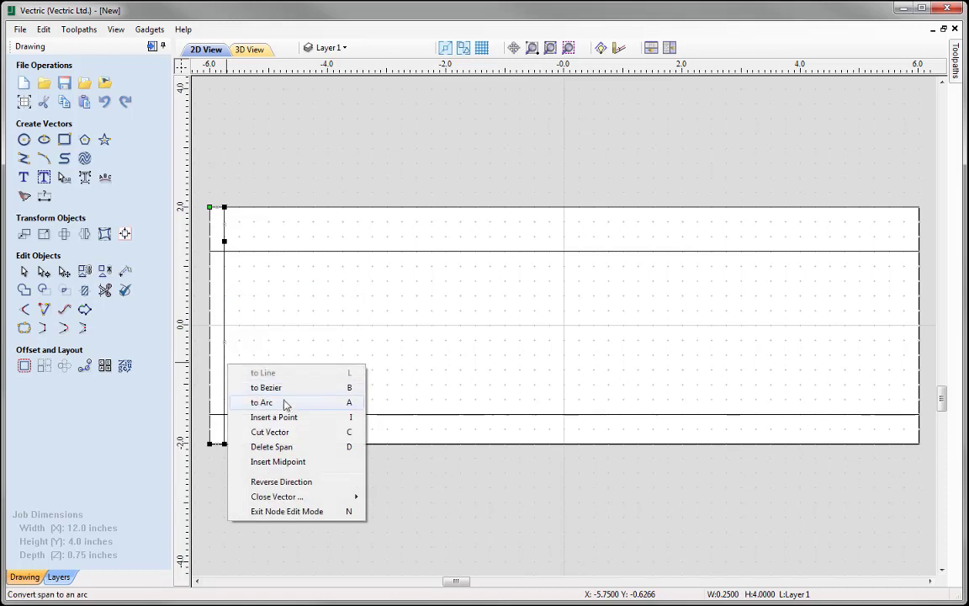
{"action": "left_click", "coordinate": [340, 418]}
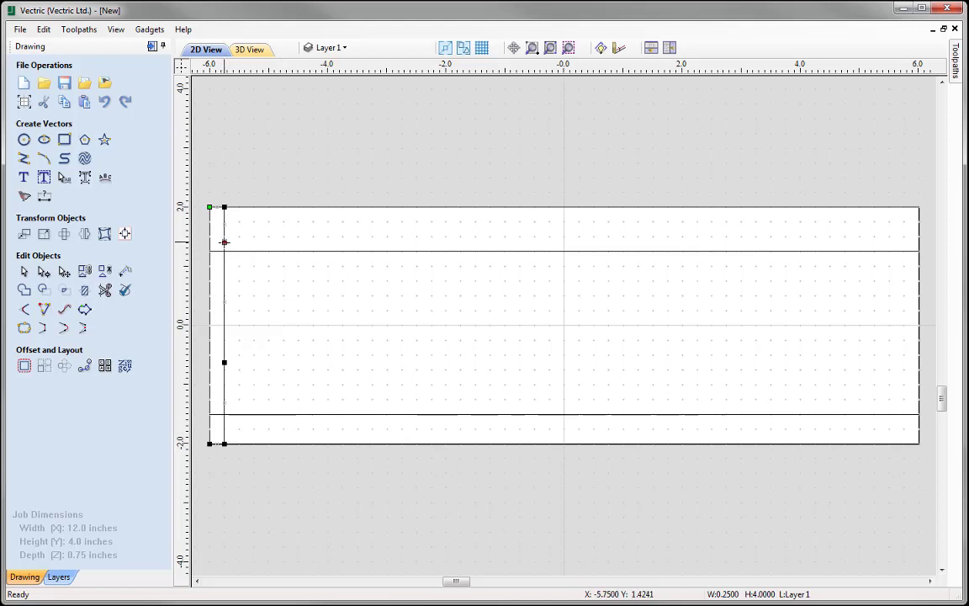
{"action": "left_click_drag", "start_coordinate": [224, 242], "coordinate": [224, 251]}
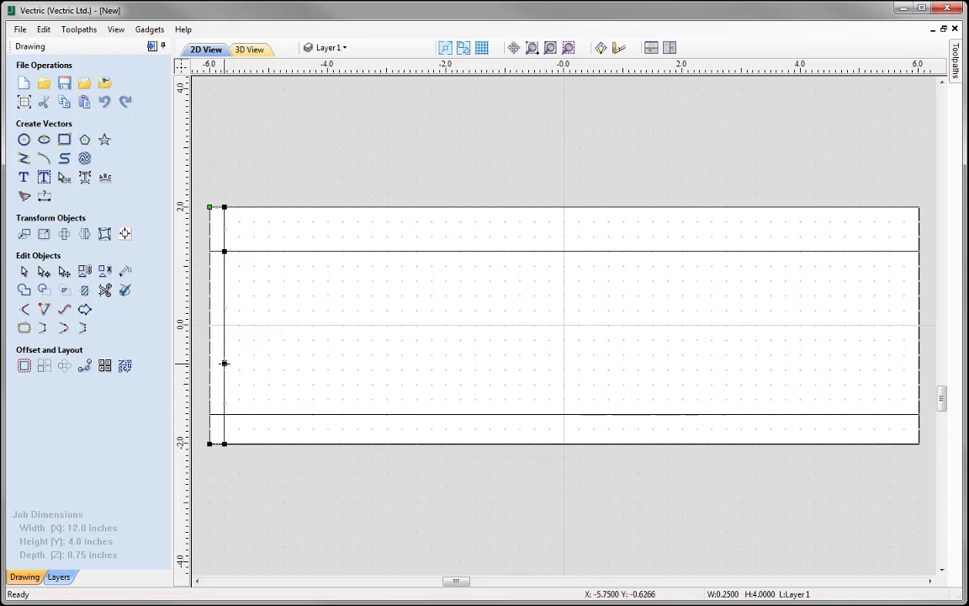
{"action": "left_click_drag", "start_coordinate": [224, 362], "coordinate": [223, 414]}
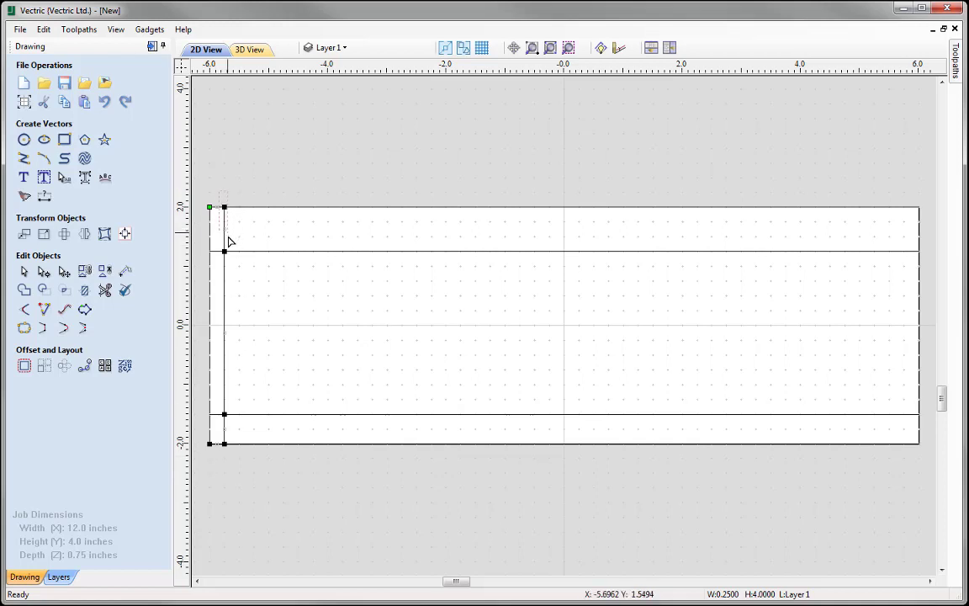
Insert a node on the top span and shift the top node 0.25 inch right
{"action": "left_click", "coordinate": [225, 244]}
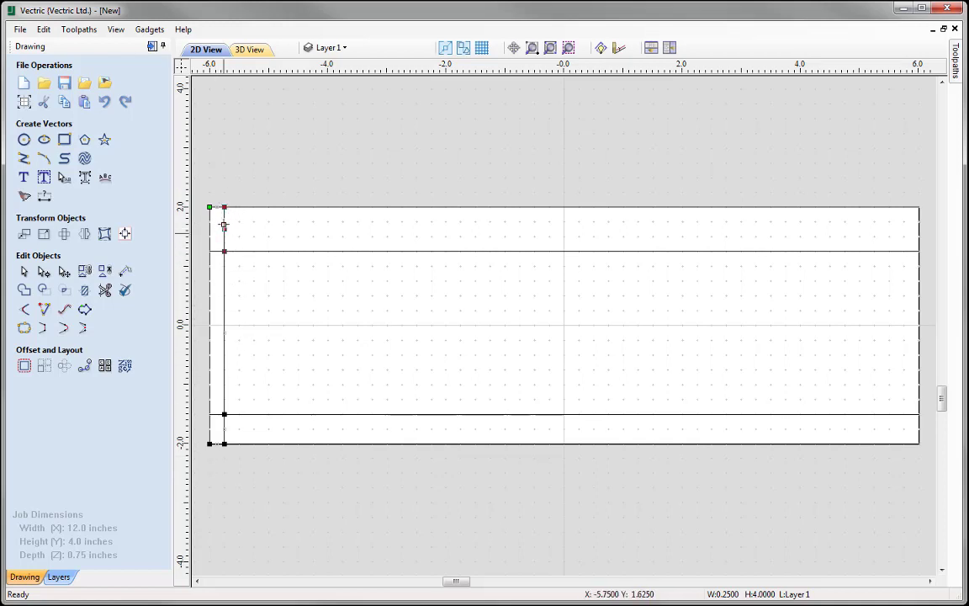
{"action": "double_click", "coordinate": [224, 229]}
{"action": "left_click_drag", "start_coordinate": [224, 206], "coordinate": [239, 207]}
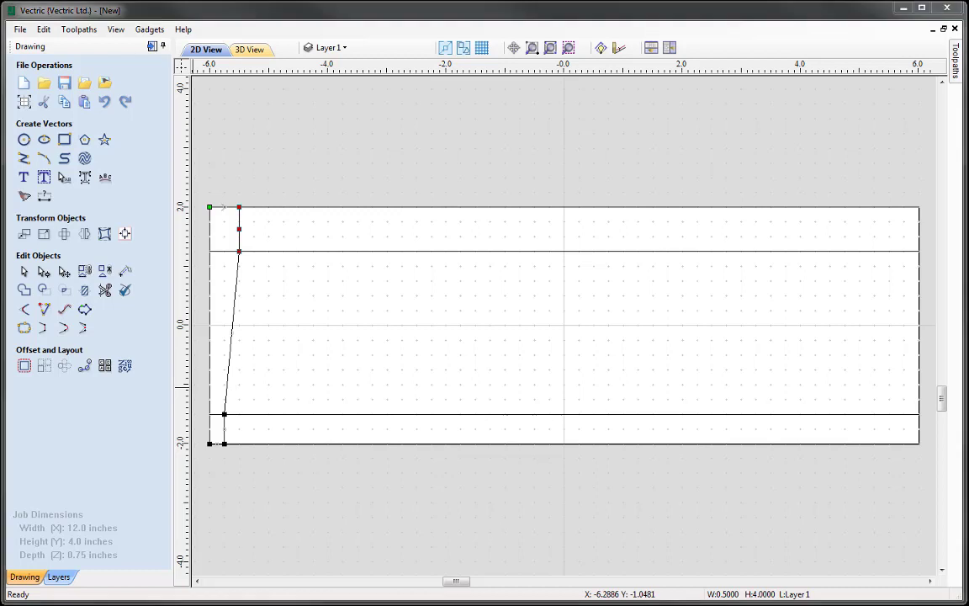
Convert the top and middle spans to Bezier, shaping a top bump and a gentle S-curve
{"action": "right_click", "coordinate": [241, 227]}
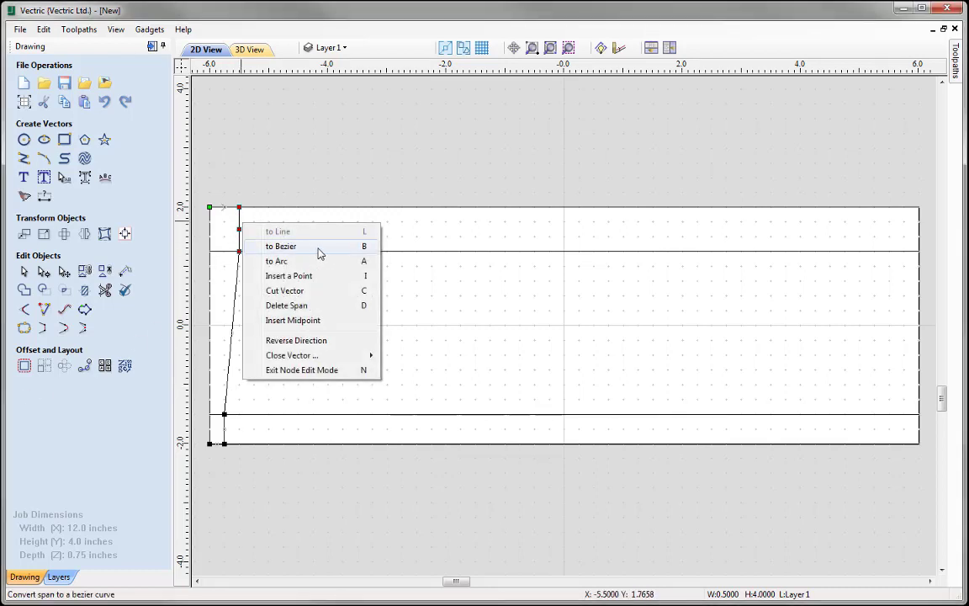
{"action": "left_click", "coordinate": [324, 251]}
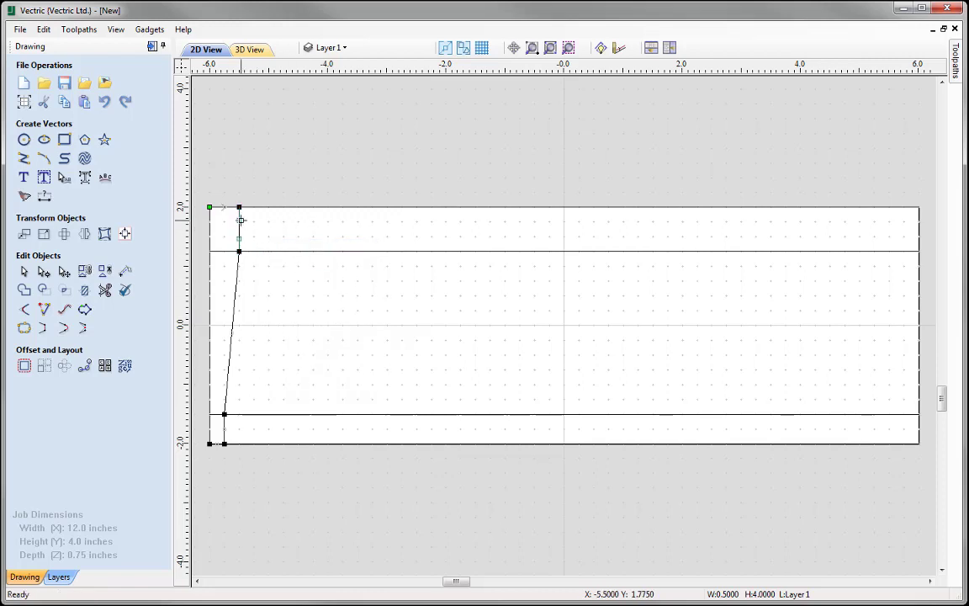
{"action": "left_click_drag", "start_coordinate": [240, 220], "coordinate": [254, 207]}
{"action": "left_click_drag", "start_coordinate": [240, 246], "coordinate": [253, 251]}
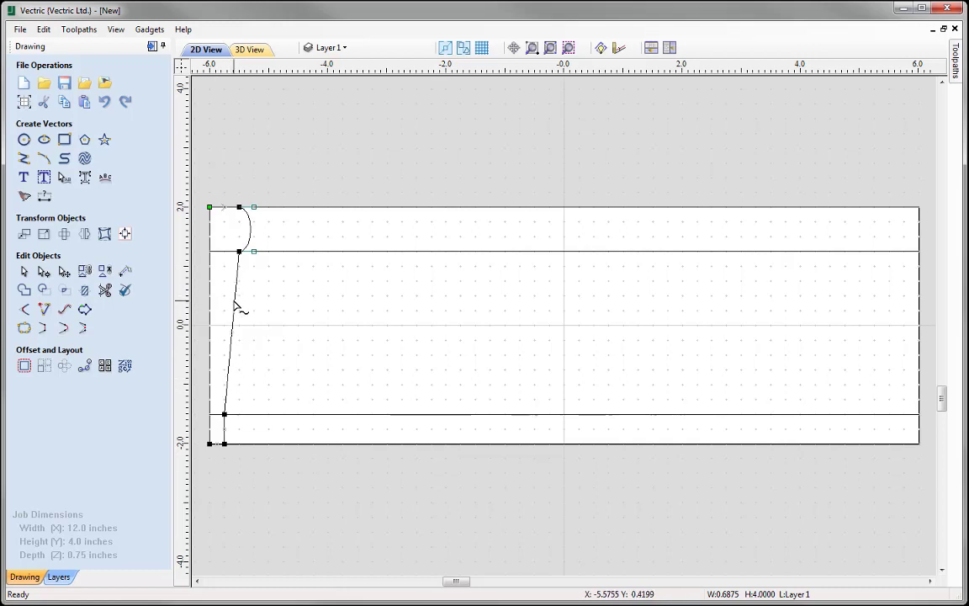
{"action": "right_click", "coordinate": [237, 306]}
{"action": "left_click", "coordinate": [304, 328]}
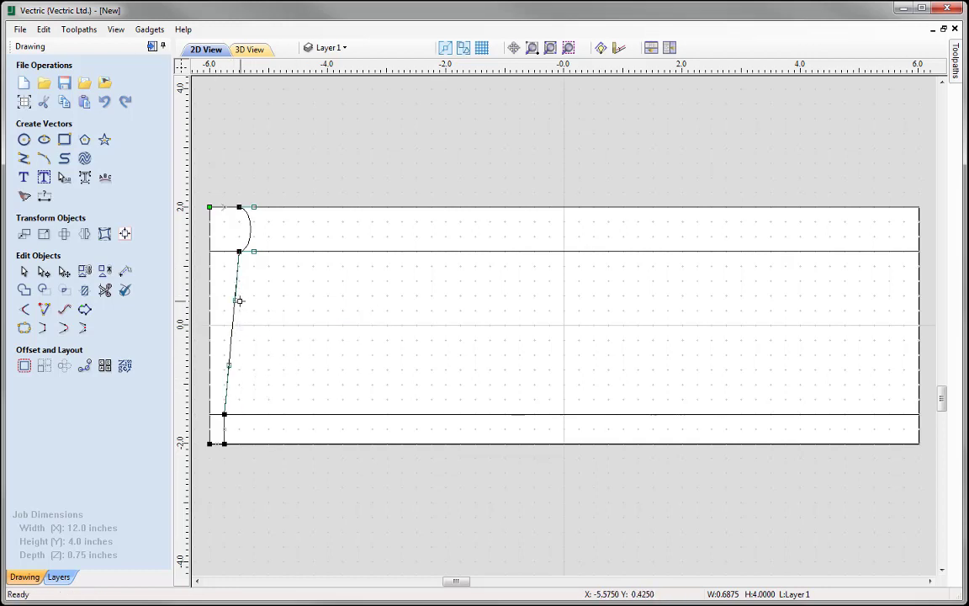
{"action": "left_click_drag", "start_coordinate": [234, 300], "coordinate": [269, 310]}
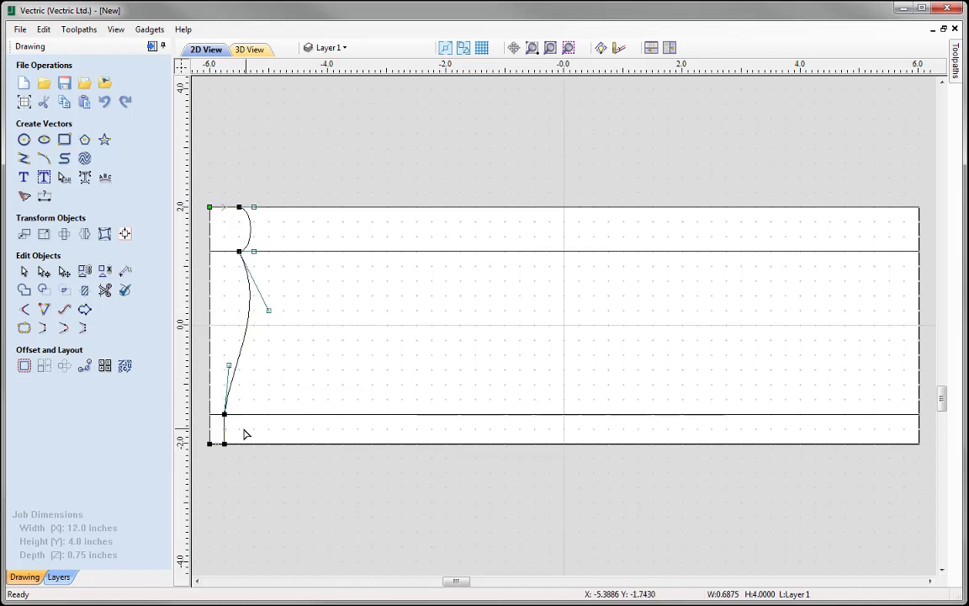
Convert the bottom span to Bezier, bend it into a rounded bump, and return to the Select tool
{"action": "right_click", "coordinate": [225, 427]}
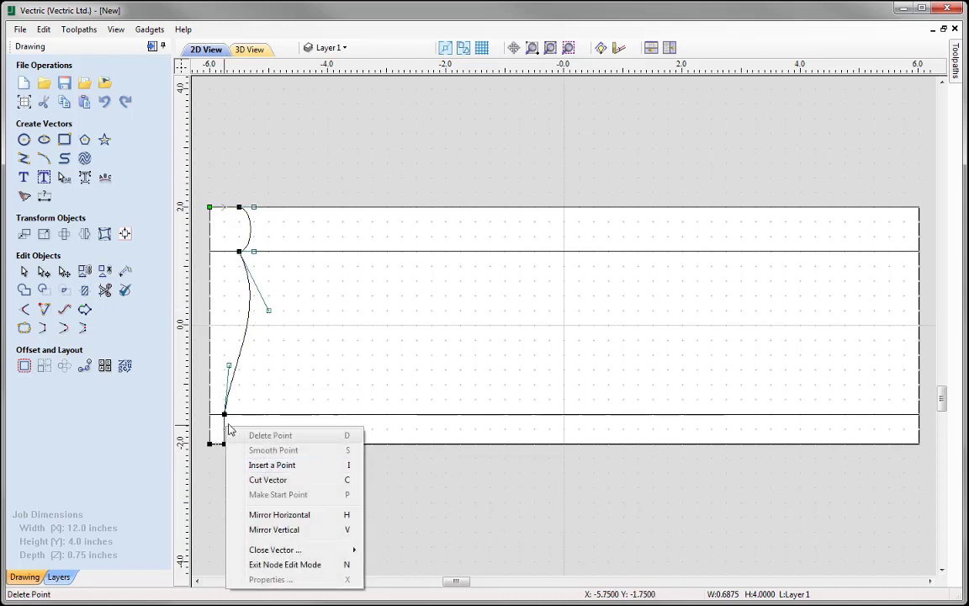
{"action": "right_click", "coordinate": [224, 425]}
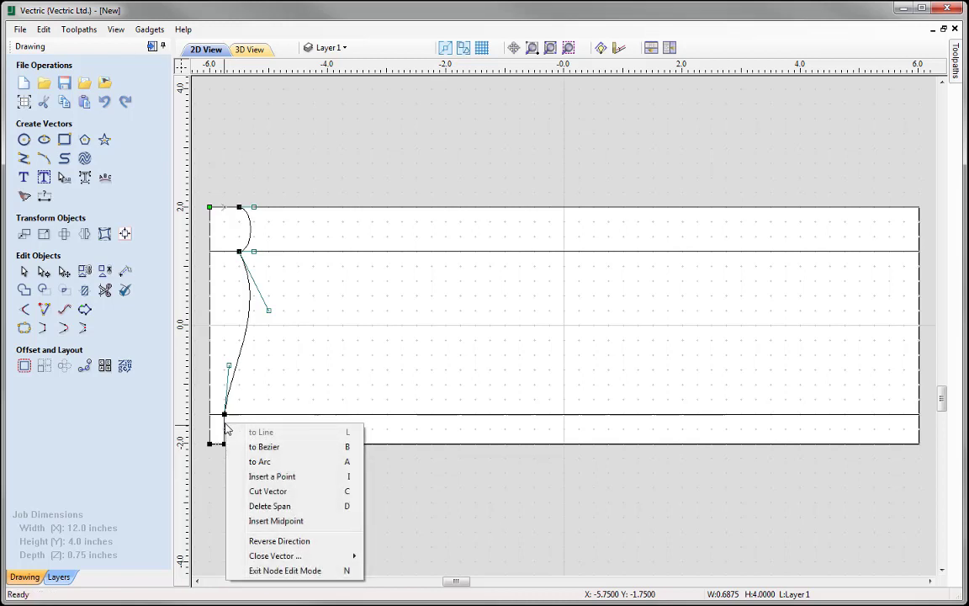
{"action": "left_click", "coordinate": [318, 454]}
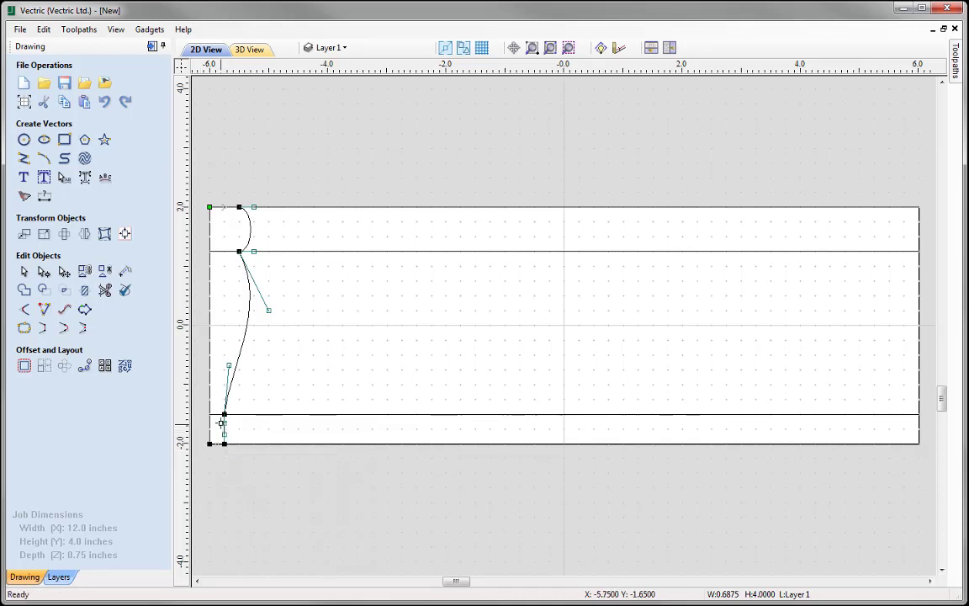
{"action": "mouse_move", "coordinate": [233, 427]}
{"action": "left_mouse_down"}
{"action": "mouse_move", "coordinate": [238, 411]}
{"action": "mouse_move", "coordinate": [239, 443]}
{"action": "left_mouse_up"}
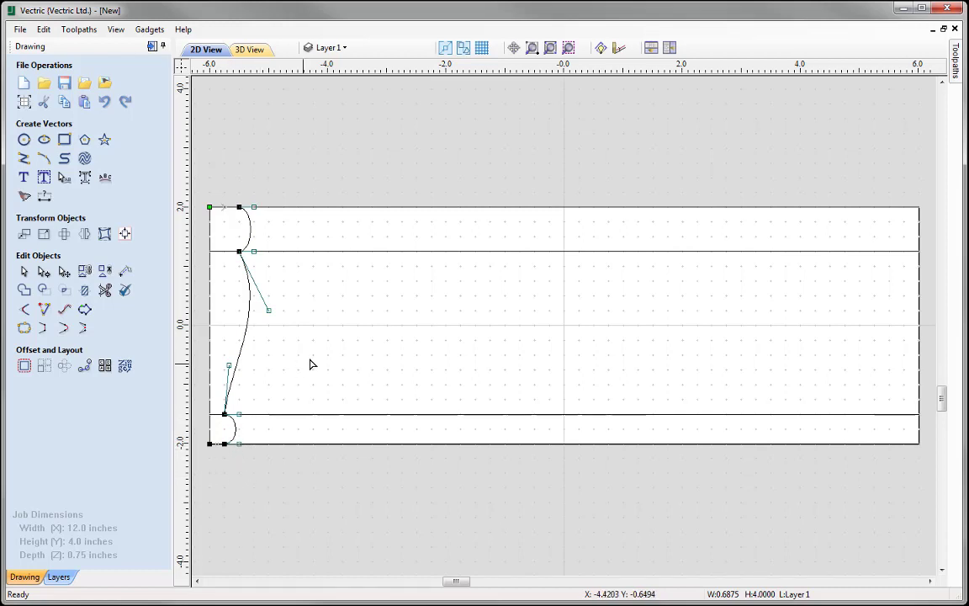
{"action": "left_click", "coordinate": [351, 391]}
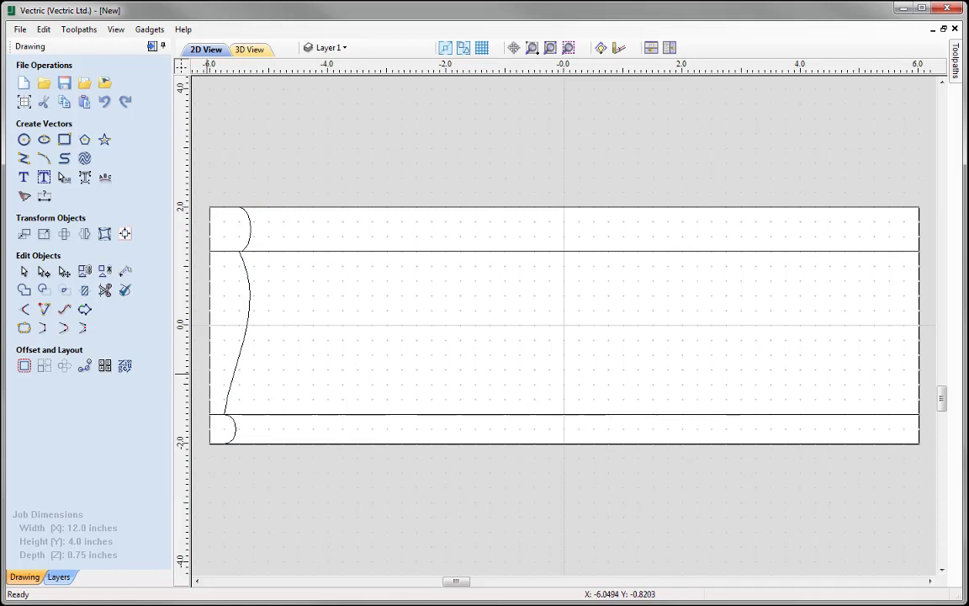
{"action": "left_click", "coordinate": [24, 272]}
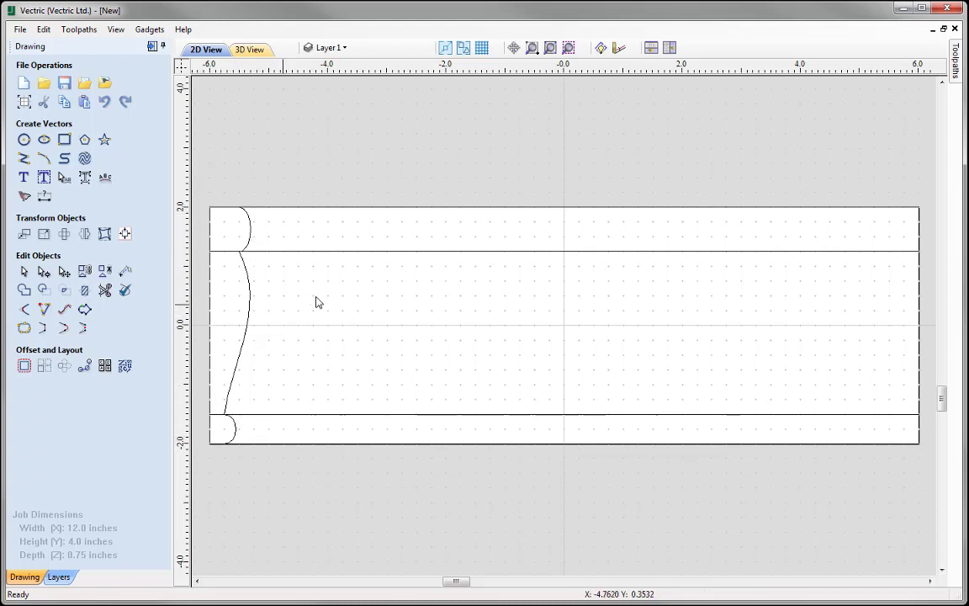
{"action": "scroll", "coordinate": [412, 301], "scroll_direction": "down", "scroll_amount": 1}
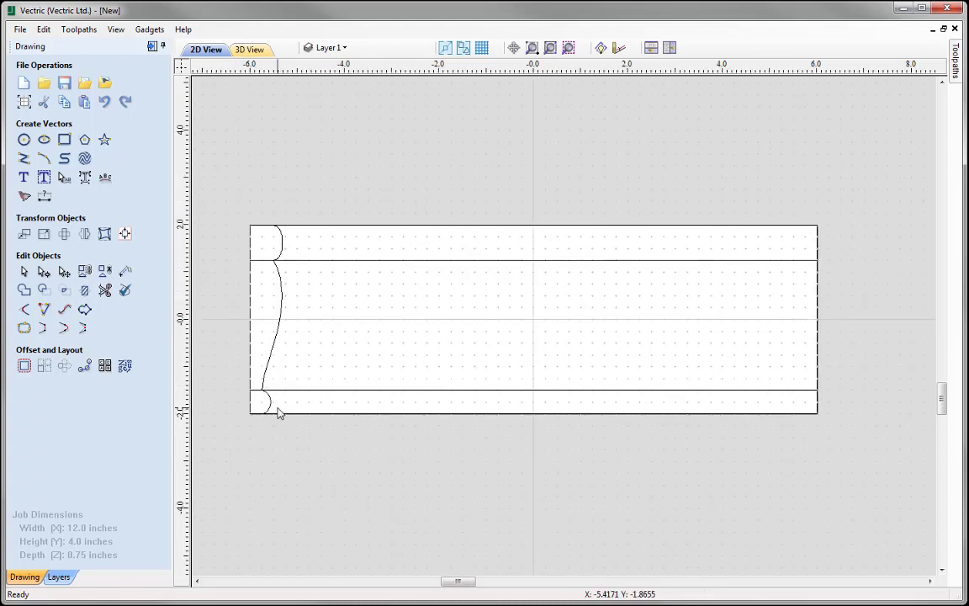
Move the profile curve left, just outside the board's left edge
{"action": "left_click", "coordinate": [279, 268]}
{"action": "left_click", "coordinate": [282, 249]}
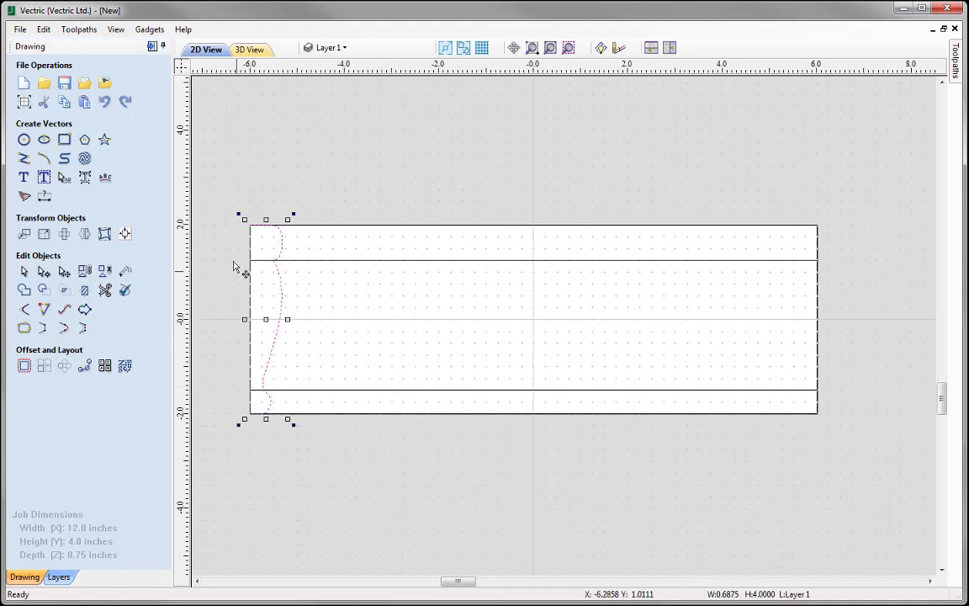
{"action": "left_click_drag", "start_coordinate": [244, 220], "coordinate": [200, 220]}
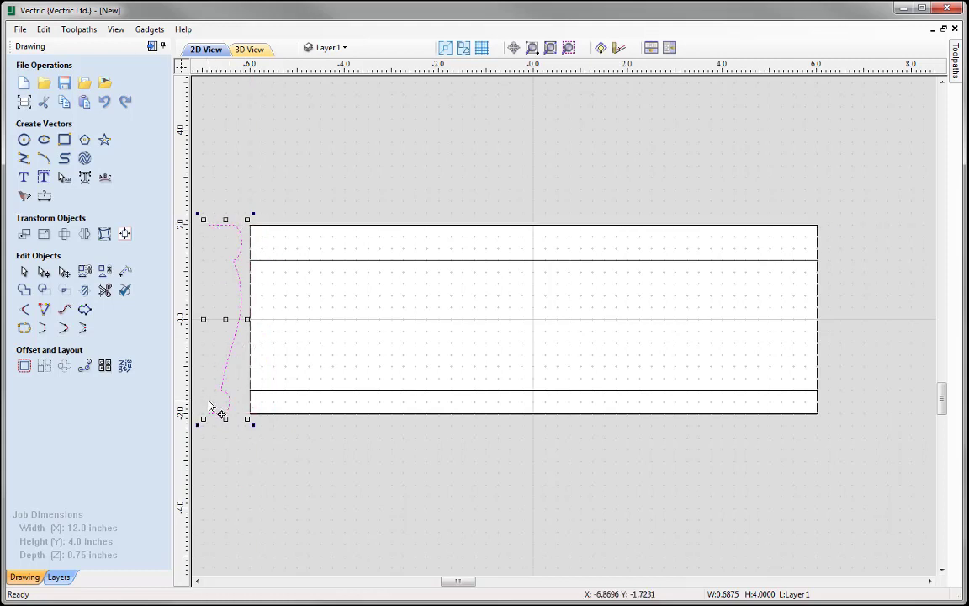
{"action": "left_click", "coordinate": [539, 76]}
Zoom to the drawing limits and turn off the grid and snapping
{"action": "left_click", "coordinate": [550, 48]}
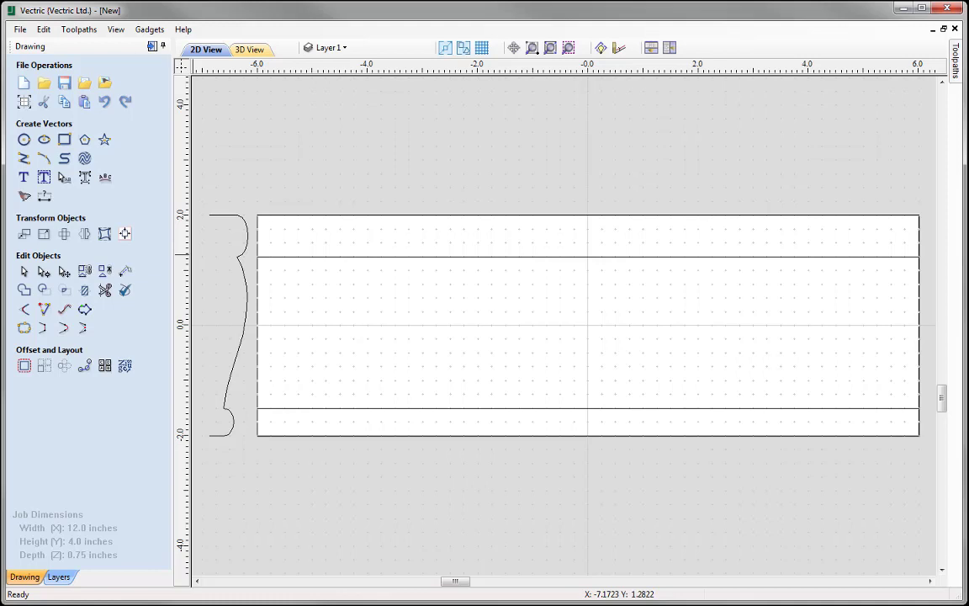
{"action": "left_click", "coordinate": [481, 48]}
{"action": "left_click", "coordinate": [462, 48]}
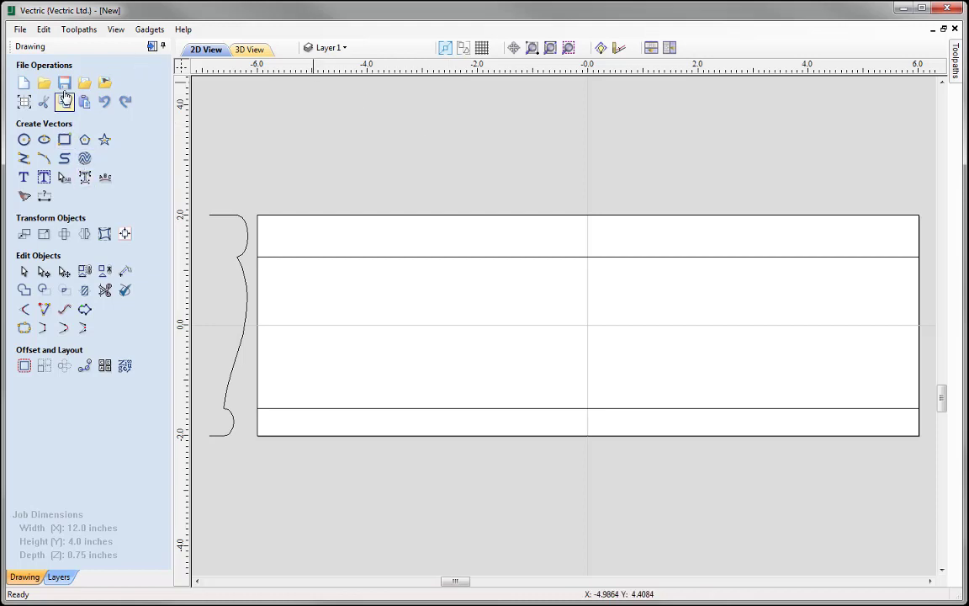
Drag the Snap Options Snapping Radius slider near Small and confirm
{"action": "left_click", "coordinate": [44, 31]}
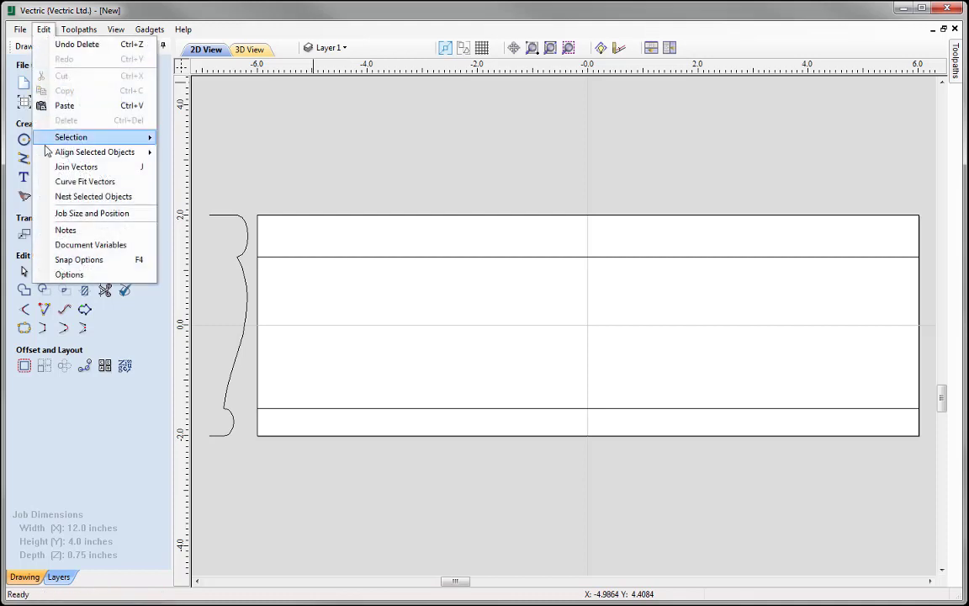
{"action": "left_click", "coordinate": [80, 260]}
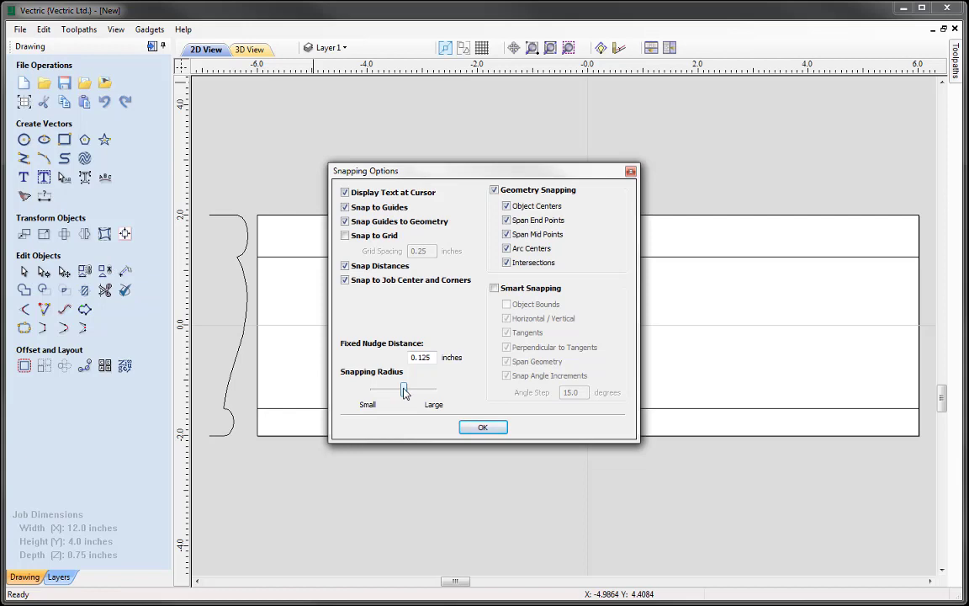
{"action": "left_click_drag", "start_coordinate": [404, 392], "coordinate": [373, 375]}
{"action": "left_click", "coordinate": [485, 428]}
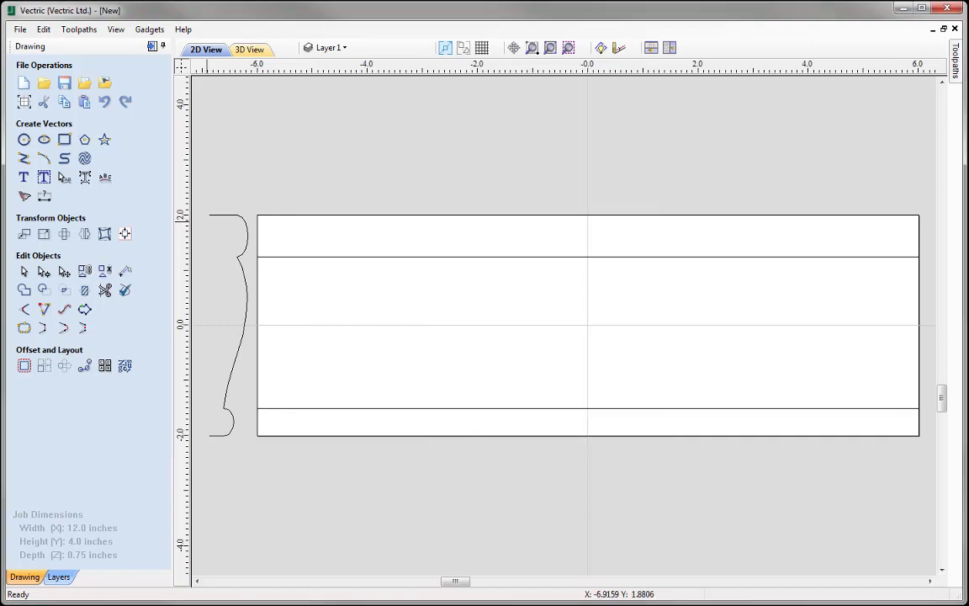
Draw an open four-segment polyline from the job centre forming a lopsided diamond leaf outline
{"action": "left_click", "coordinate": [23, 158]}
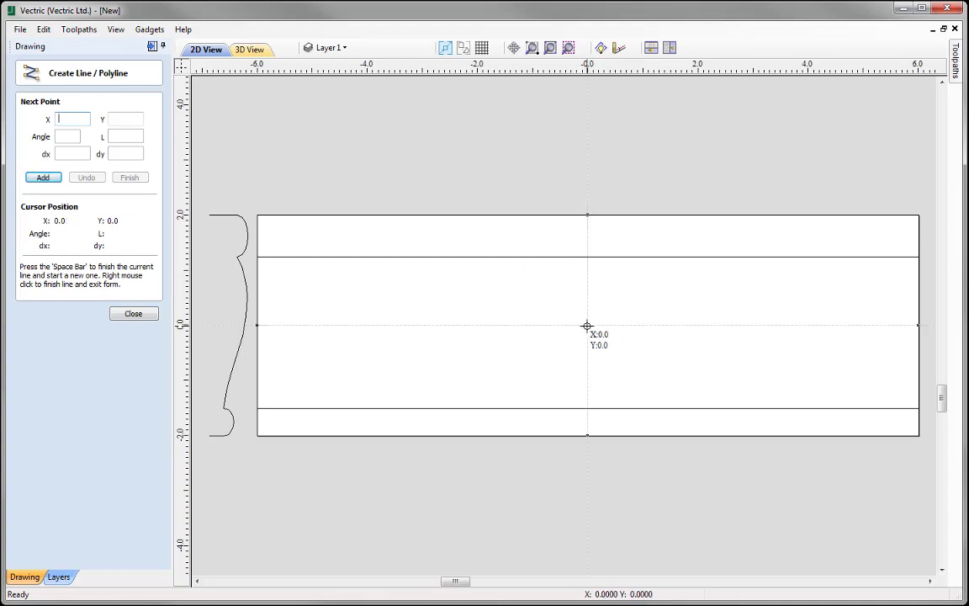
{"action": "left_click", "coordinate": [587, 326]}
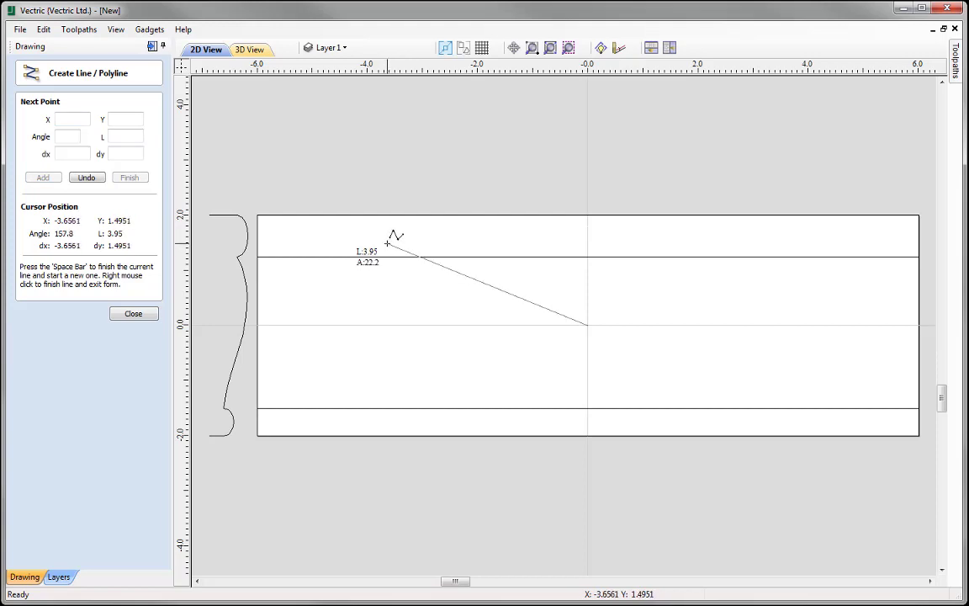
{"action": "left_click", "coordinate": [387, 244]}
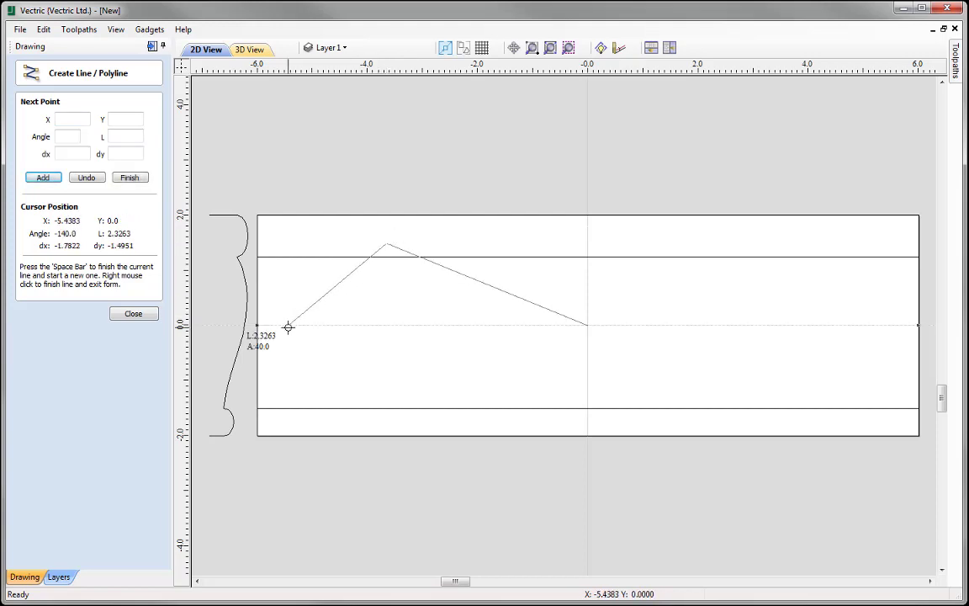
{"action": "left_click", "coordinate": [289, 325]}
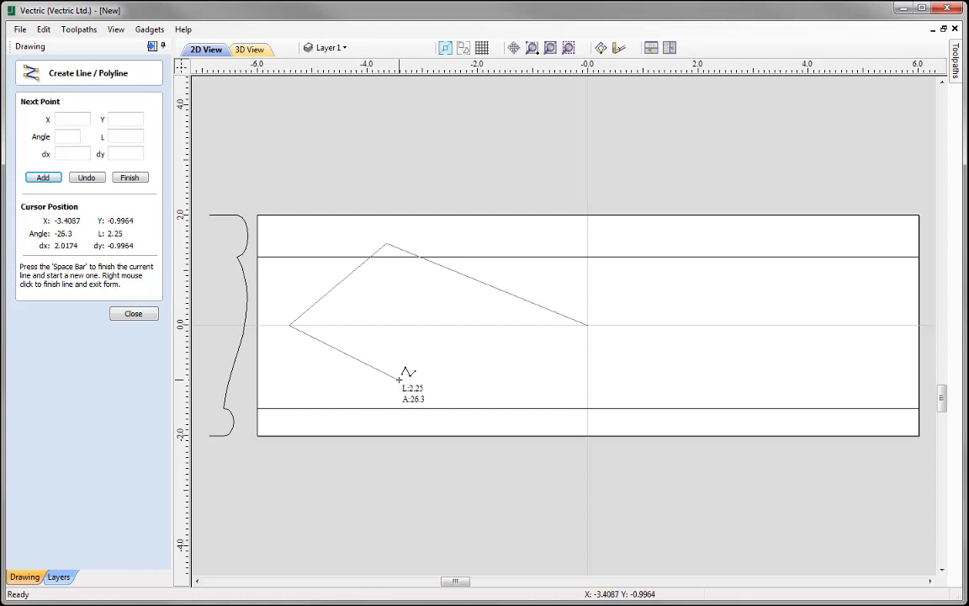
{"action": "left_click", "coordinate": [404, 384]}
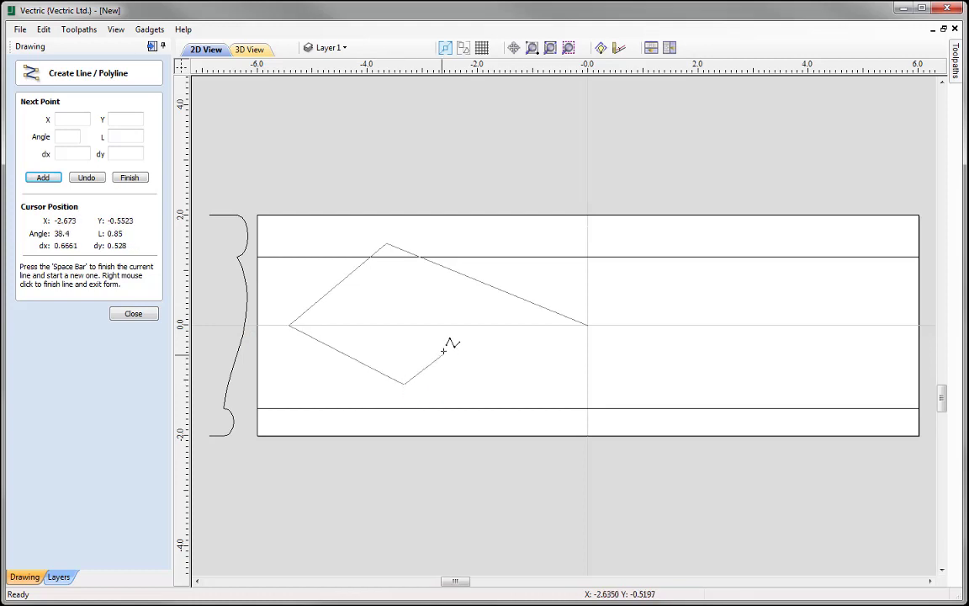
{"action": "left_click", "coordinate": [490, 321]}
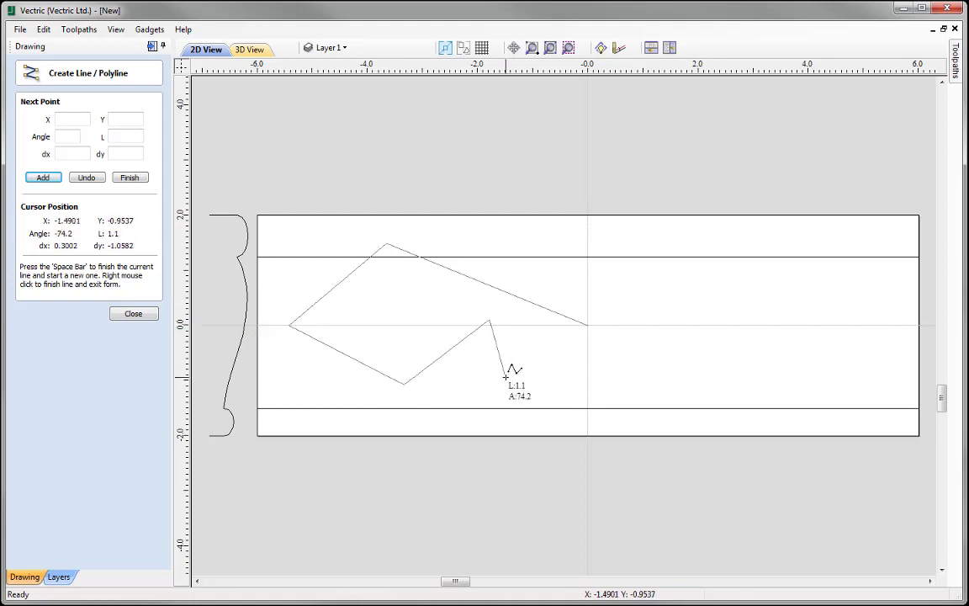
{"action": "right_click", "coordinate": [506, 376]}
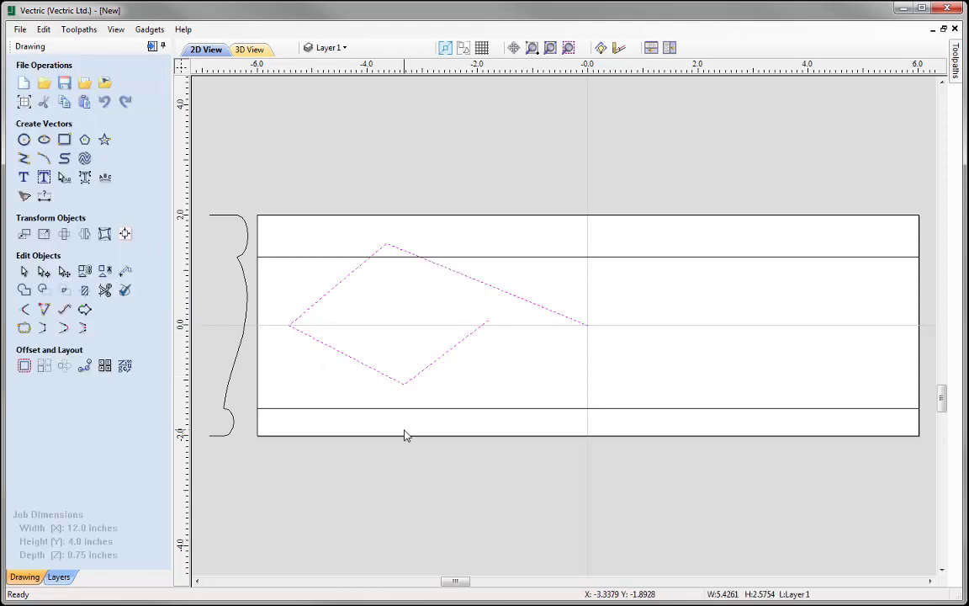
Smooth the polyline's lower nodes and drag their handles to round it into a teardrop
{"action": "left_click", "coordinate": [44, 271]}
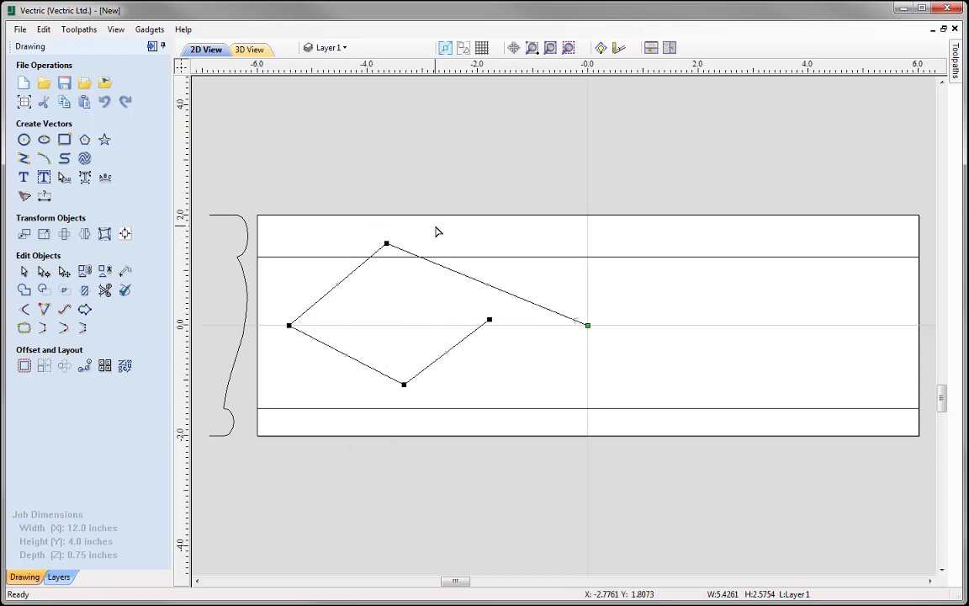
{"action": "left_click_drag", "start_coordinate": [438, 247], "coordinate": [280, 398]}
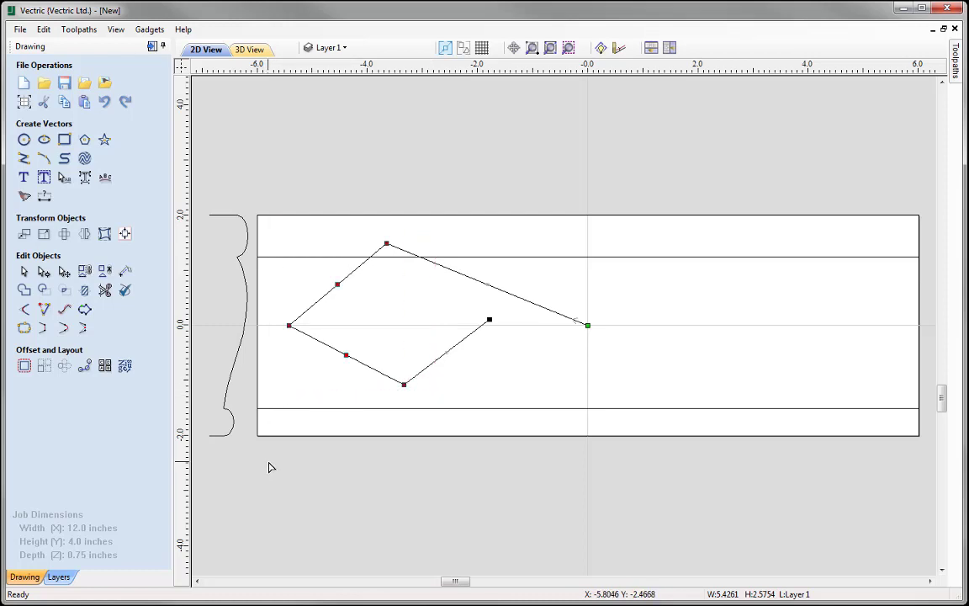
{"action": "key", "text": "s"}
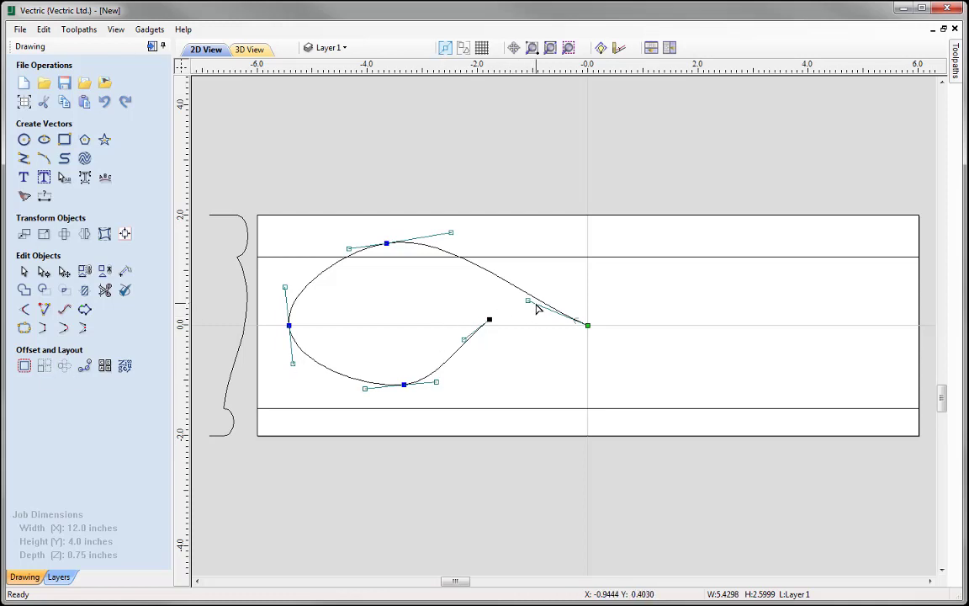
{"action": "left_click_drag", "start_coordinate": [528, 299], "coordinate": [551, 276]}
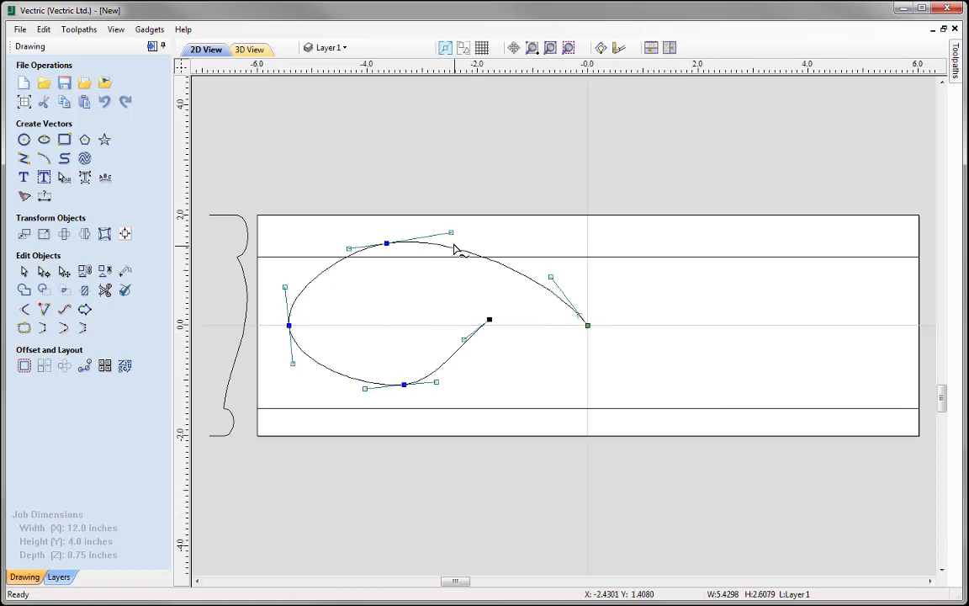
{"action": "left_click_drag", "start_coordinate": [452, 234], "coordinate": [460, 242]}
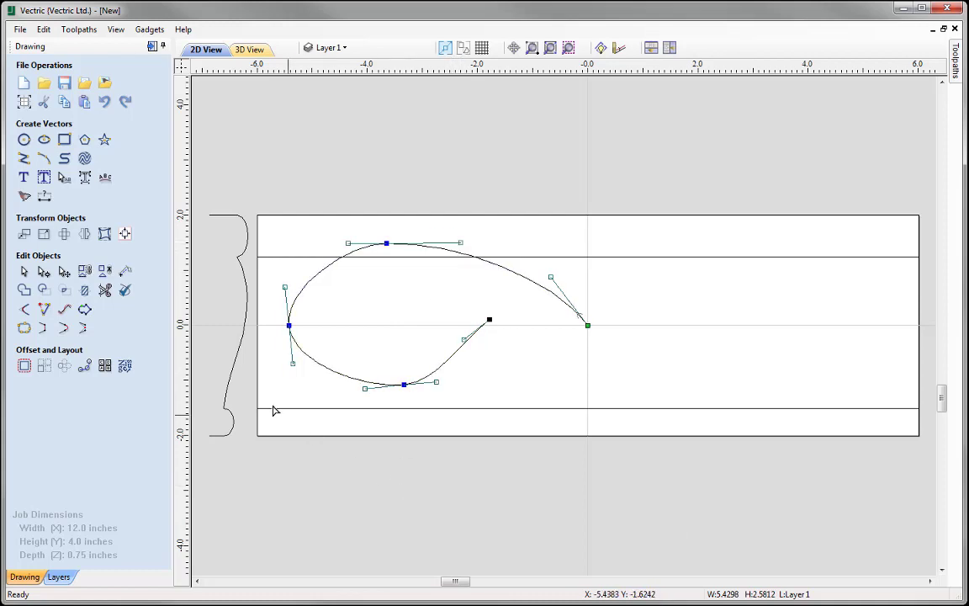
{"action": "left_click_drag", "start_coordinate": [285, 286], "coordinate": [292, 283]}
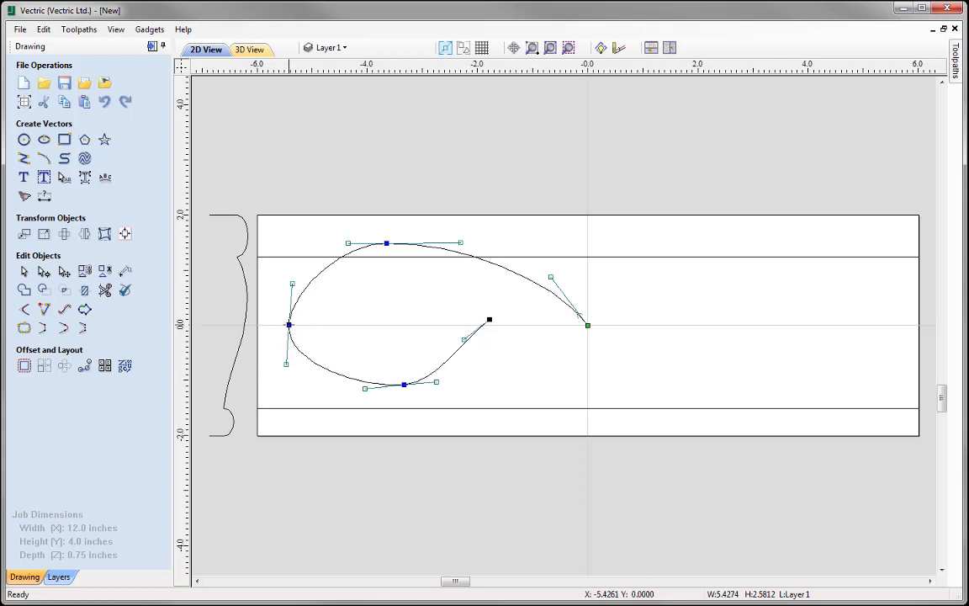
Make the left node's tangent vertical and shift the bottom node and inner end of the curve
{"action": "left_click", "coordinate": [288, 325]}
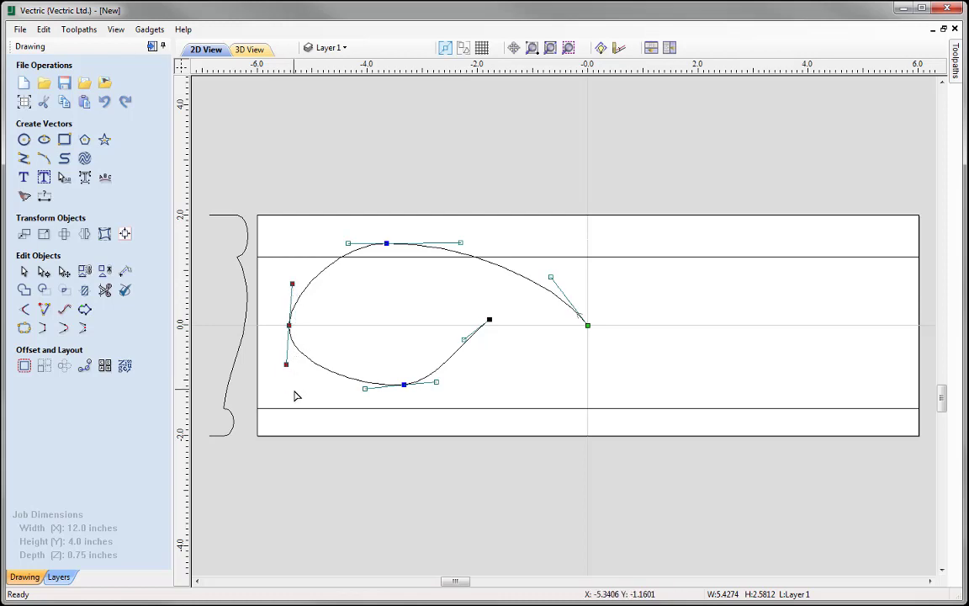
{"action": "key", "text": "s"}
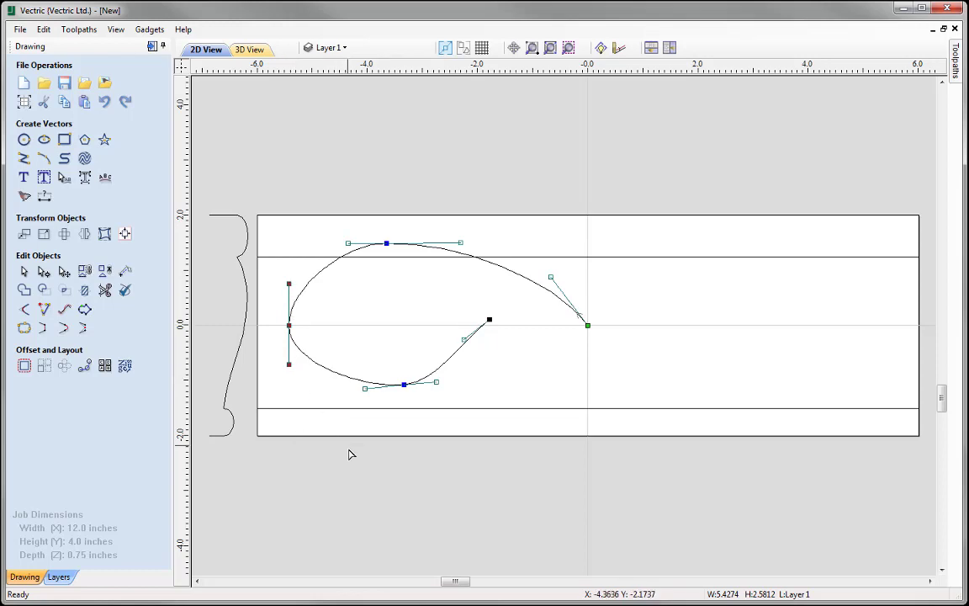
{"action": "left_click", "coordinate": [438, 383]}
{"action": "left_click_drag", "start_coordinate": [438, 383], "coordinate": [445, 383]}
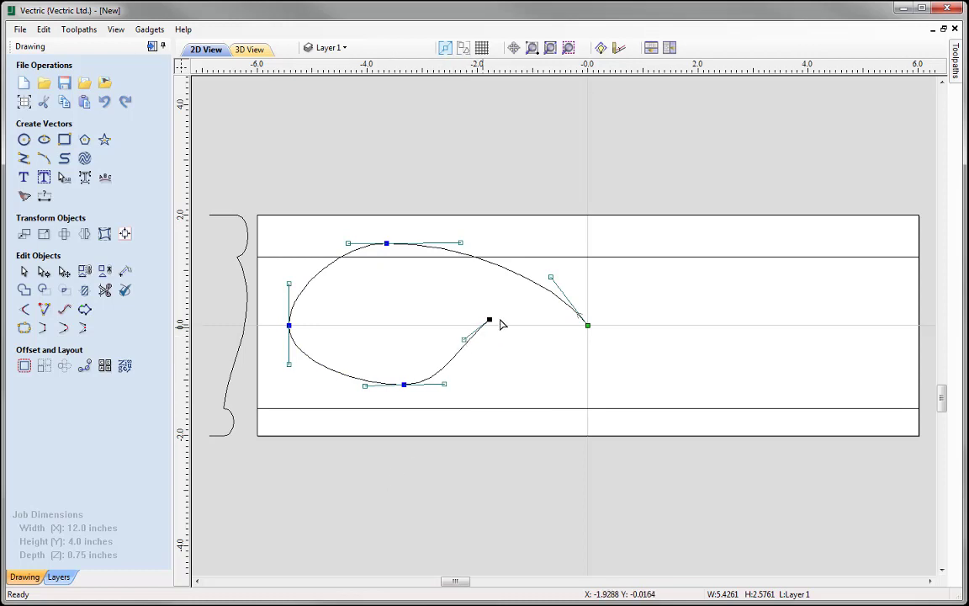
{"action": "left_click_drag", "start_coordinate": [489, 320], "coordinate": [435, 330]}
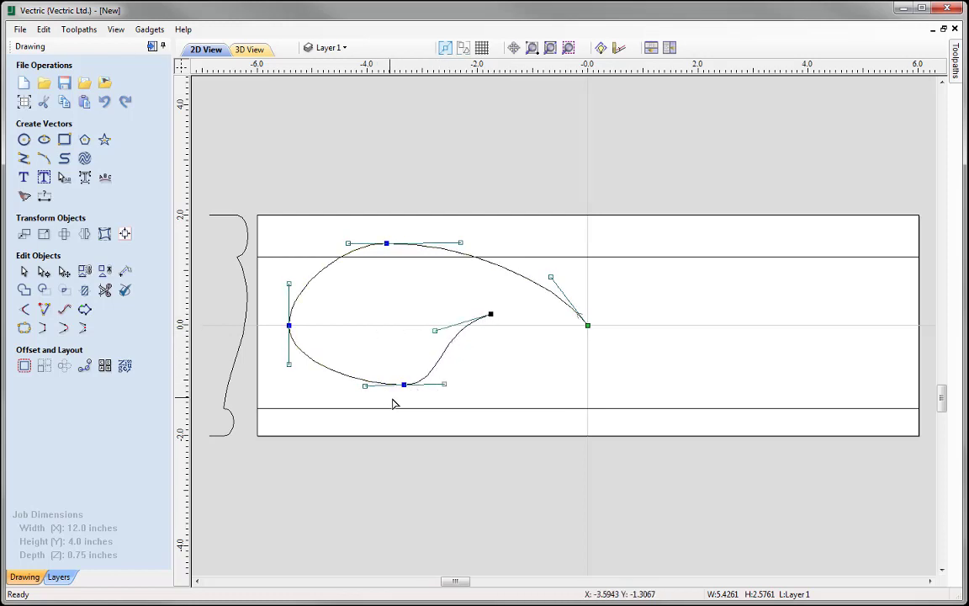
{"action": "left_click_drag", "start_coordinate": [404, 385], "coordinate": [393, 389]}
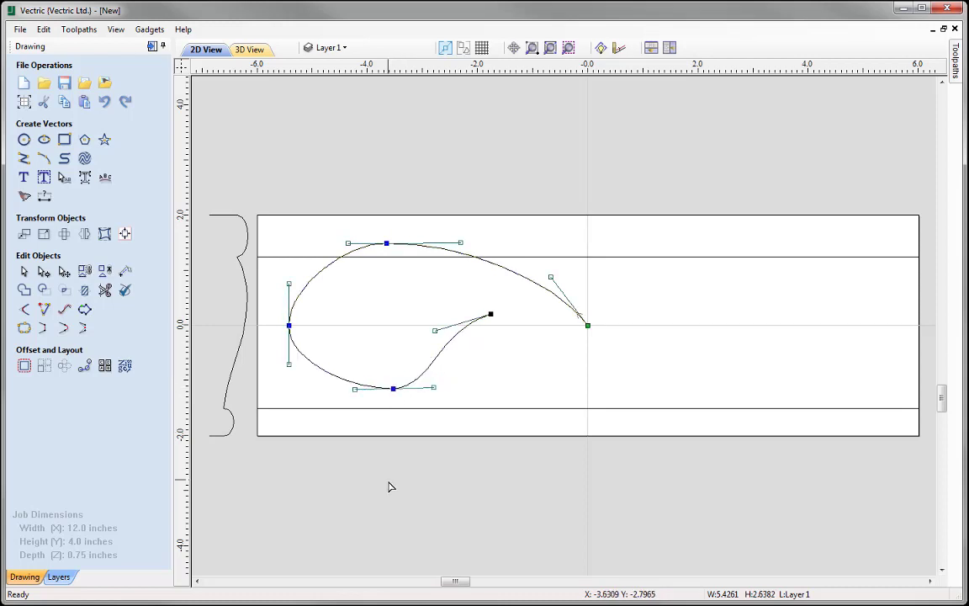
{"action": "left_click", "coordinate": [393, 388]}
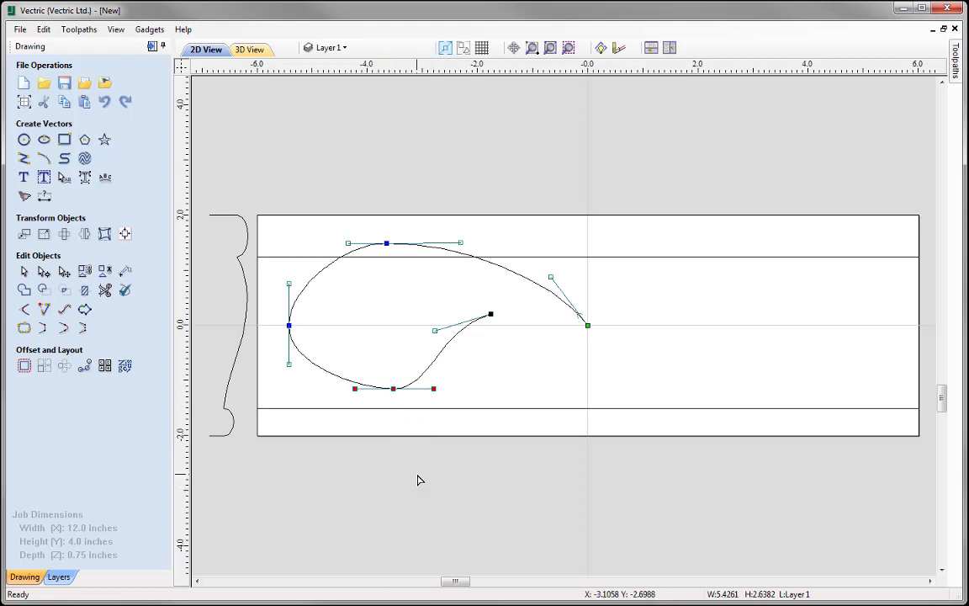
Nudge the top, left and bottom nodes' control handles with arrow keys to even the curve
{"action": "left_click", "coordinate": [347, 243]}
{"action": "key", "text": "Left"}
{"action": "key", "text": "Left"}
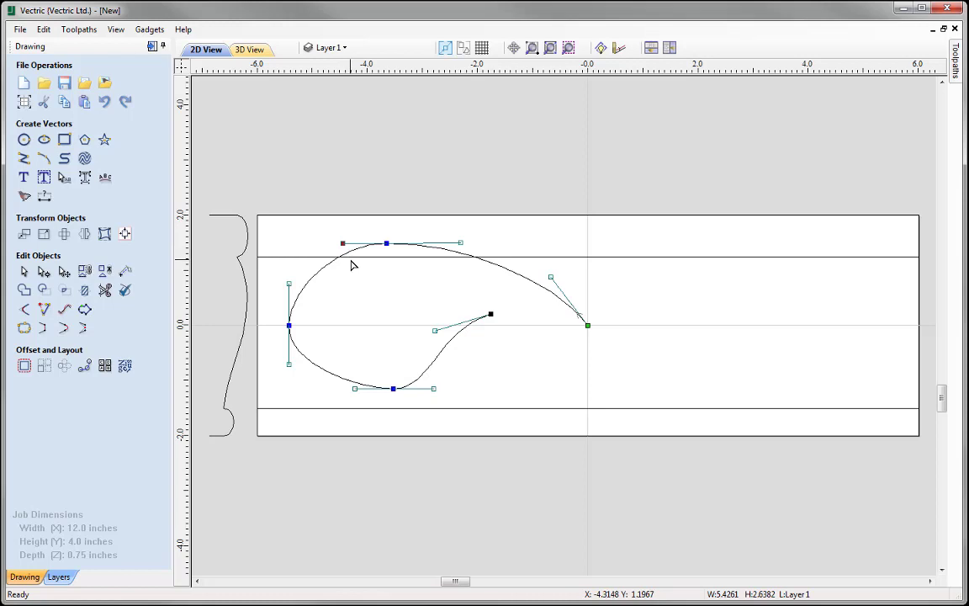
{"action": "key", "text": "Left"}
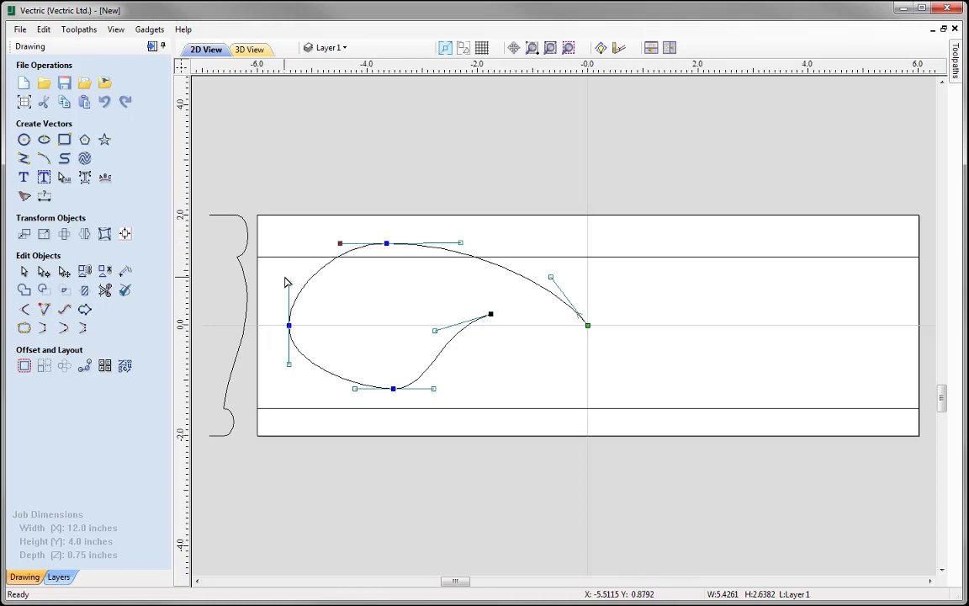
{"action": "key", "text": "Tab"}
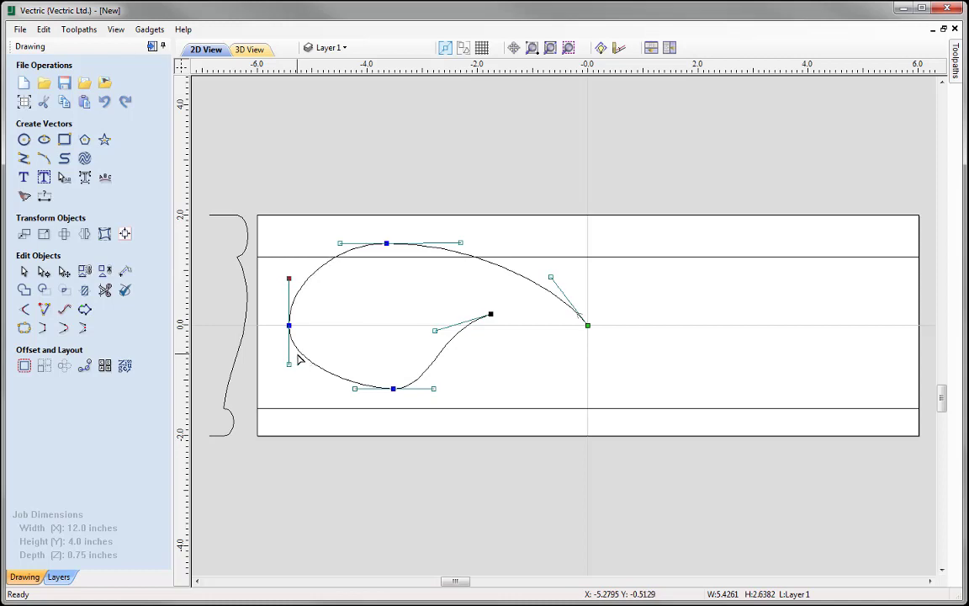
{"action": "key", "text": "Up"}
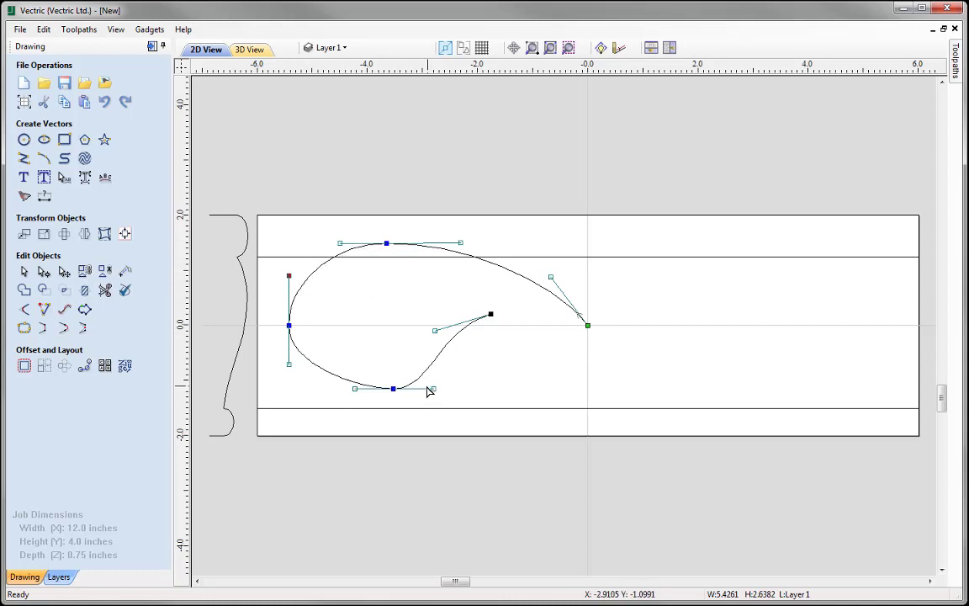
{"action": "left_click_drag", "start_coordinate": [393, 389], "coordinate": [378, 396]}
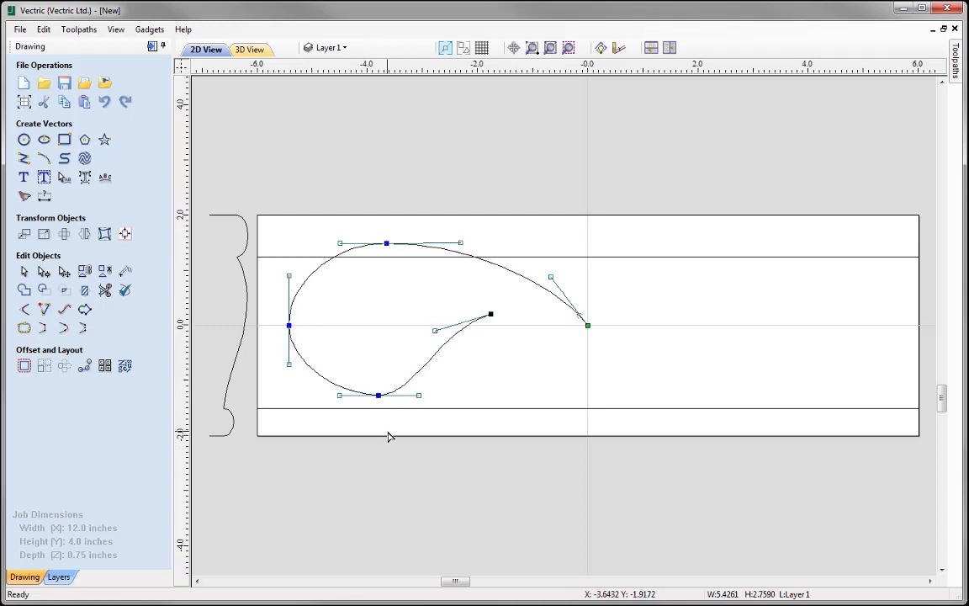
{"action": "left_click", "coordinate": [418, 394]}
{"action": "key", "text": "Right"}
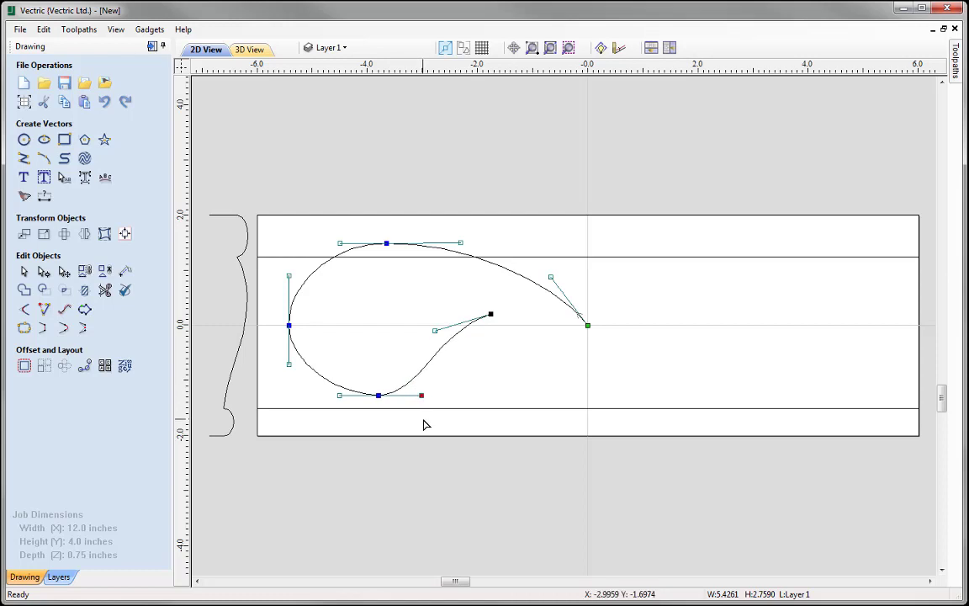
{"action": "key", "text": "Right"}
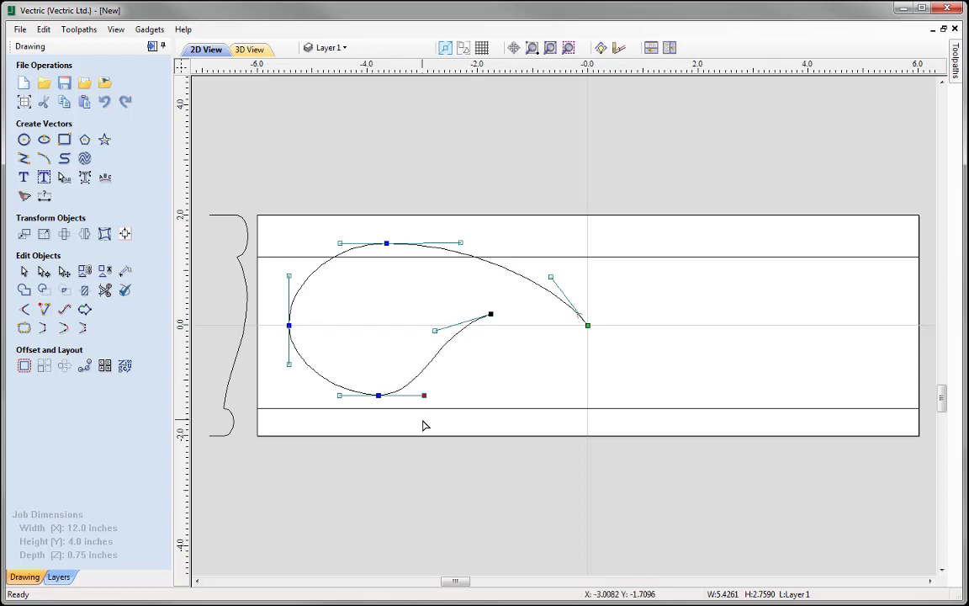
{"action": "left_click", "coordinate": [339, 395]}
{"action": "key", "text": "Left"}
{"action": "key", "text": "Left"}
Fine-tune the inner tail and bottom handles so the lower tail curls smoothly inward
{"action": "left_click", "coordinate": [435, 332]}
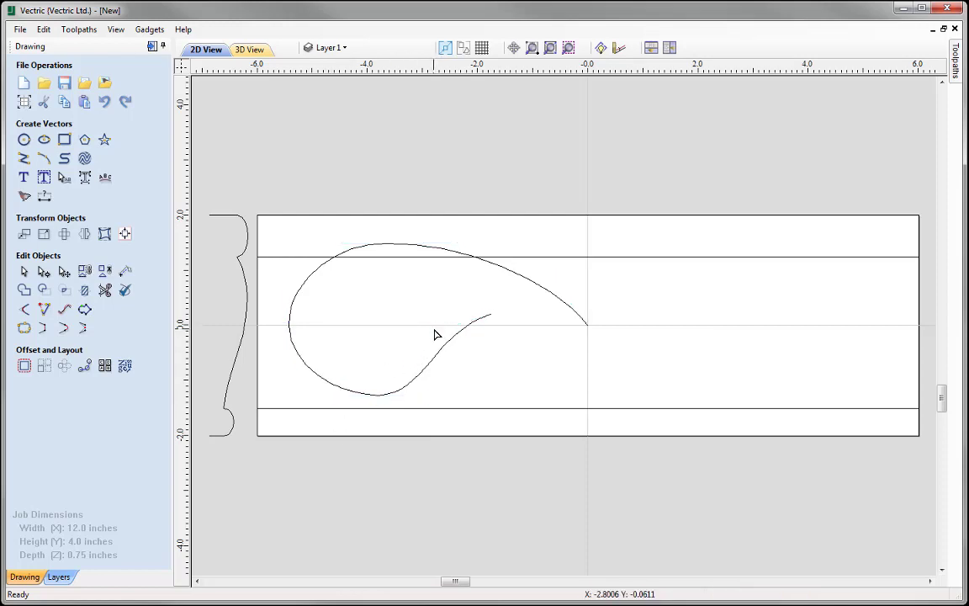
{"action": "left_click", "coordinate": [439, 334]}
{"action": "left_click_drag", "start_coordinate": [436, 331], "coordinate": [430, 331]}
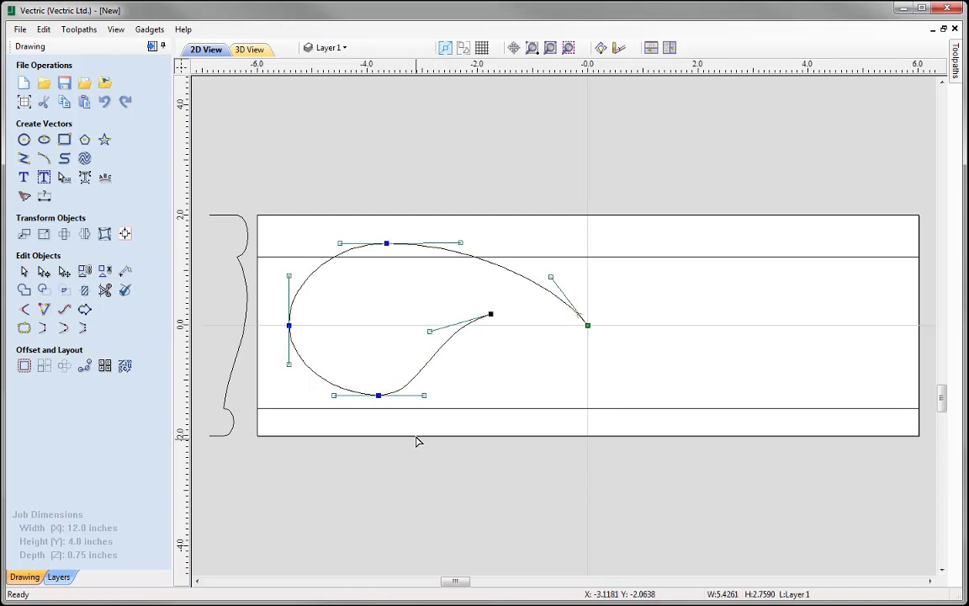
{"action": "left_click", "coordinate": [554, 372]}
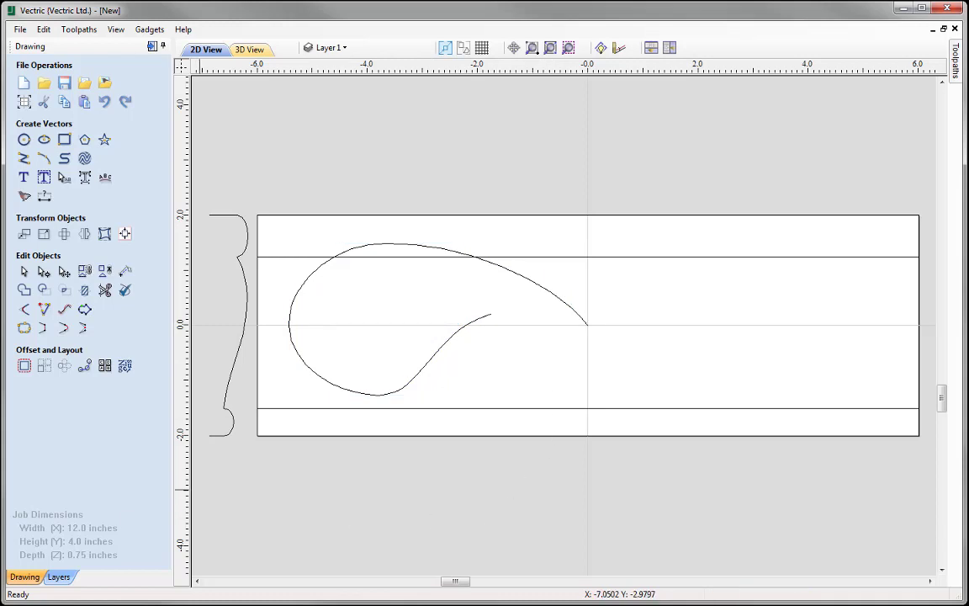
{"action": "left_click", "coordinate": [441, 351]}
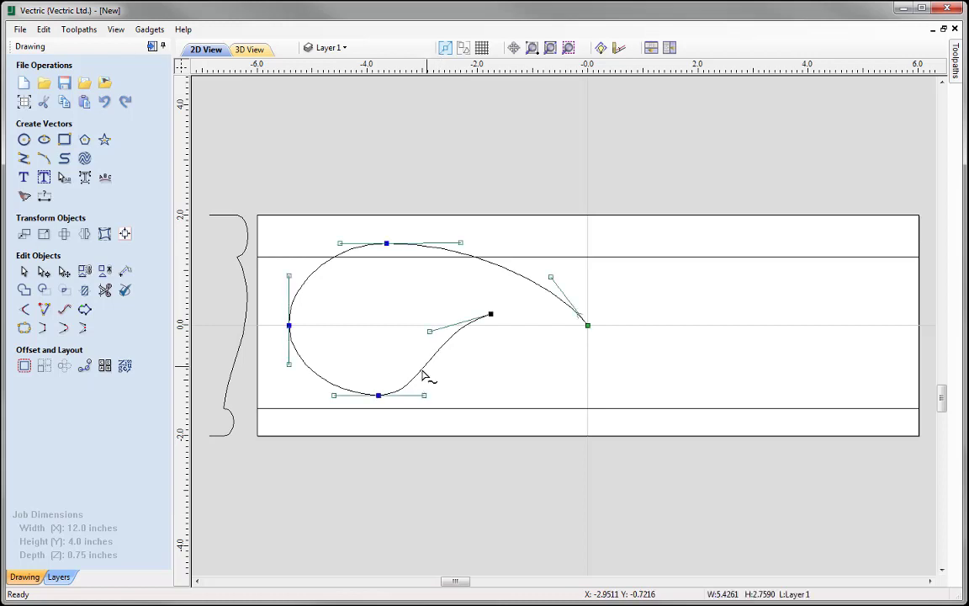
{"action": "left_click_drag", "start_coordinate": [438, 409], "coordinate": [438, 410]}
{"action": "key", "text": "Right"}
{"action": "key", "text": "Right"}
{"action": "key", "text": "Right"}
{"action": "key", "text": "Right"}
{"action": "key", "text": "Right"}
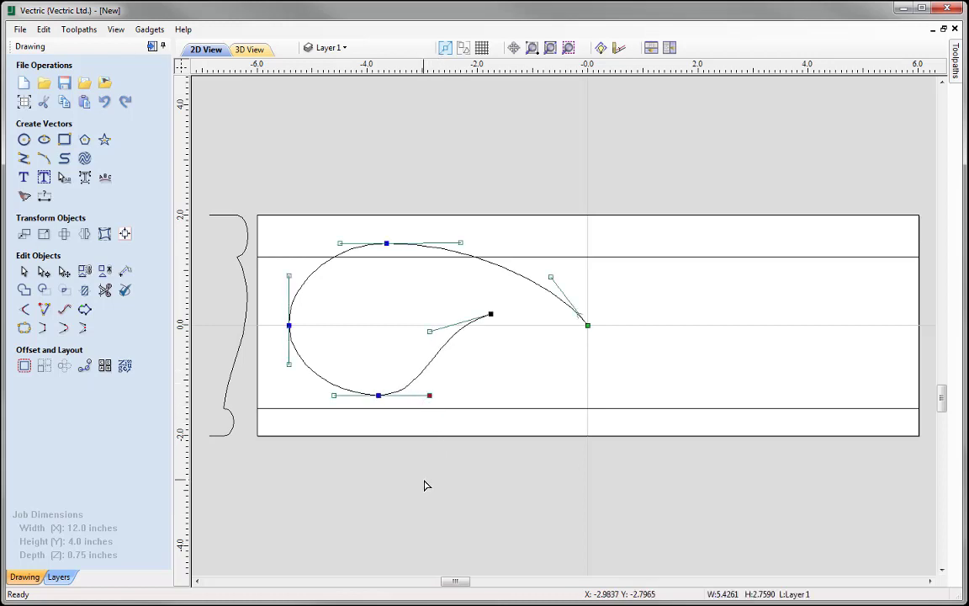
{"action": "left_click_drag", "start_coordinate": [406, 329], "coordinate": [443, 340]}
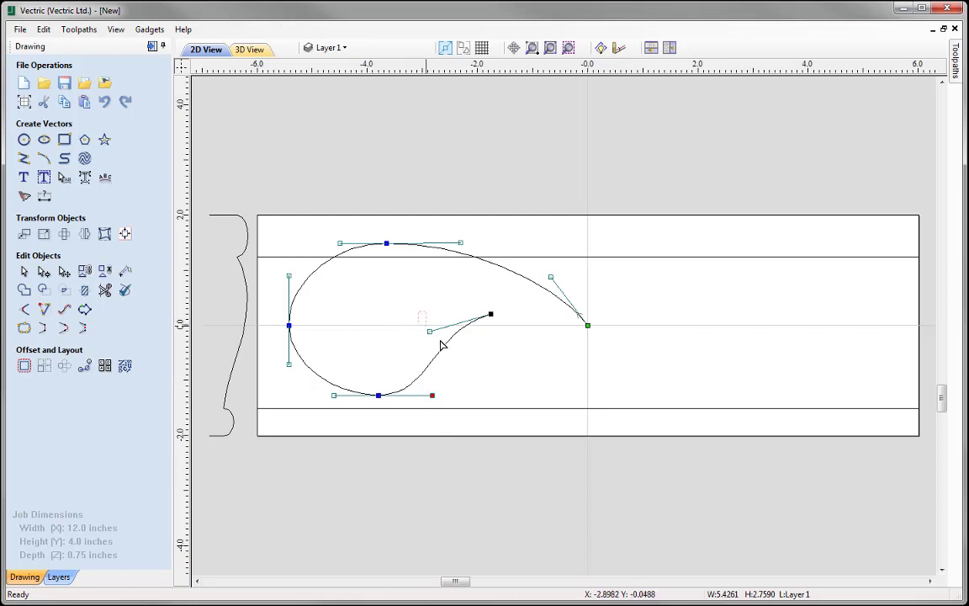
{"action": "key", "text": "Right"}
{"action": "key", "text": "Right"}
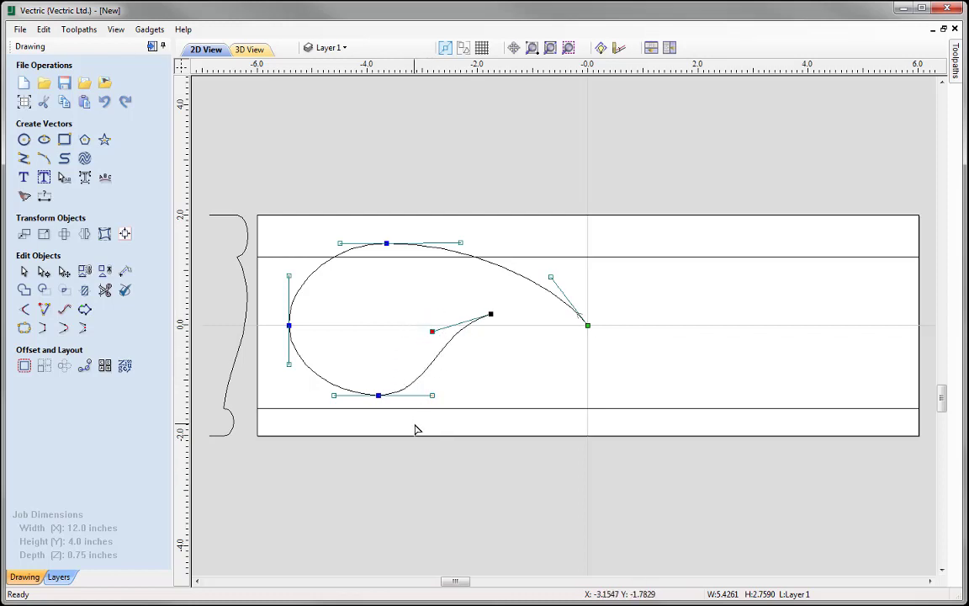
{"action": "key", "text": "Right"}
{"action": "key", "text": "Up"}
{"action": "left_click", "coordinate": [521, 456]}
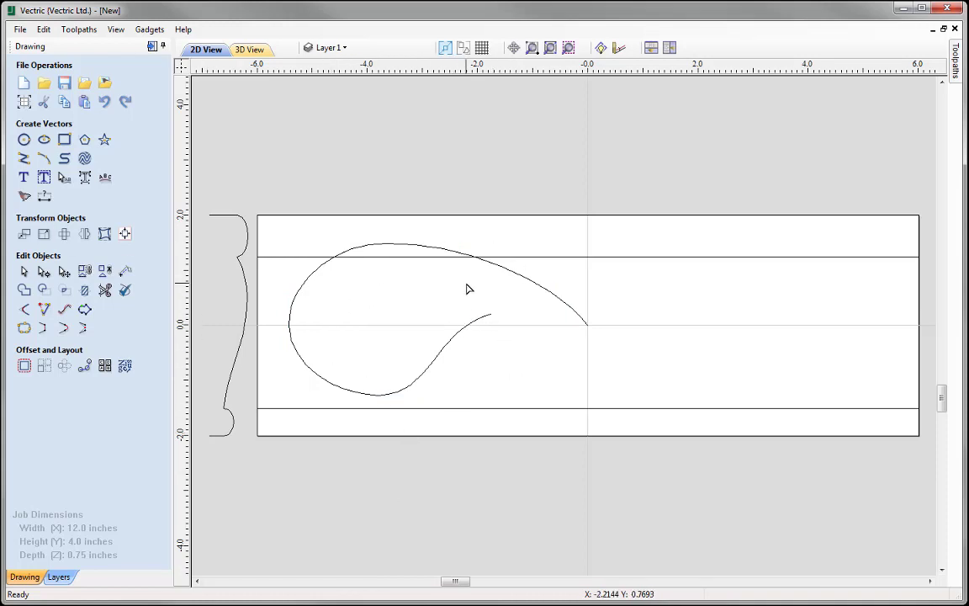
Draw a closed straight-edged polyline from the scroll's inner tip around the leaf's lower-left area
{"action": "left_click", "coordinate": [23, 158]}
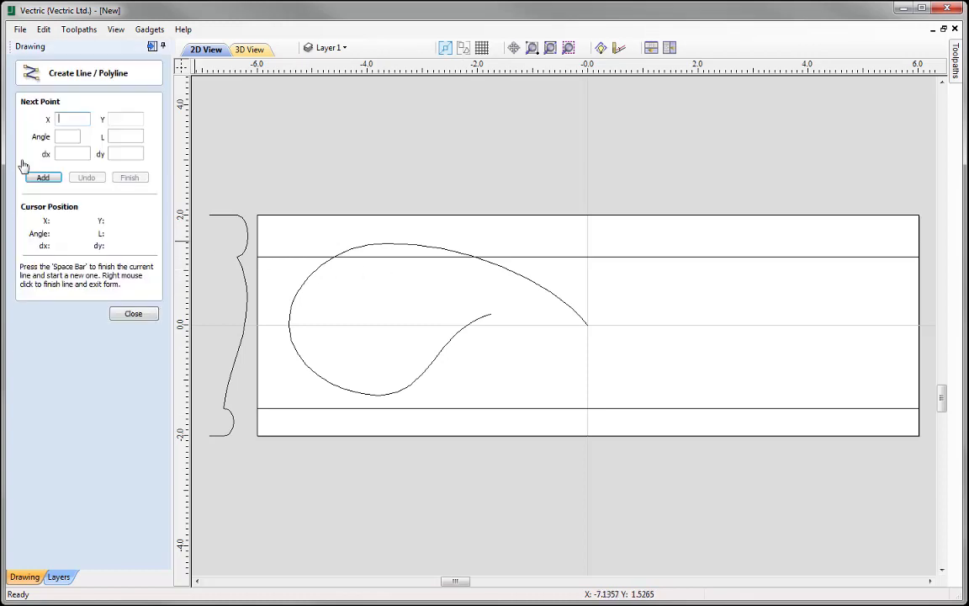
{"action": "left_click", "coordinate": [489, 314]}
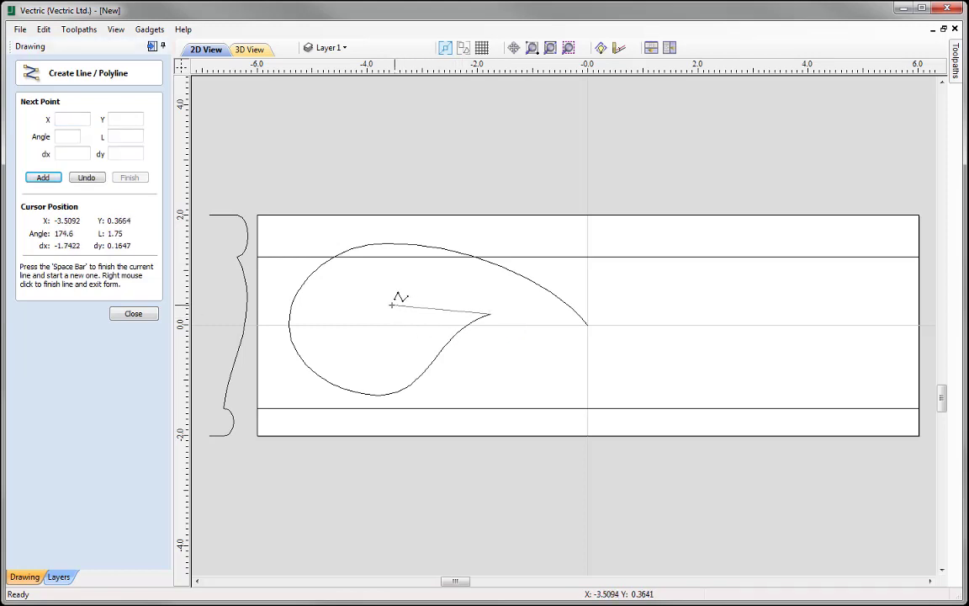
{"action": "left_click", "coordinate": [349, 294]}
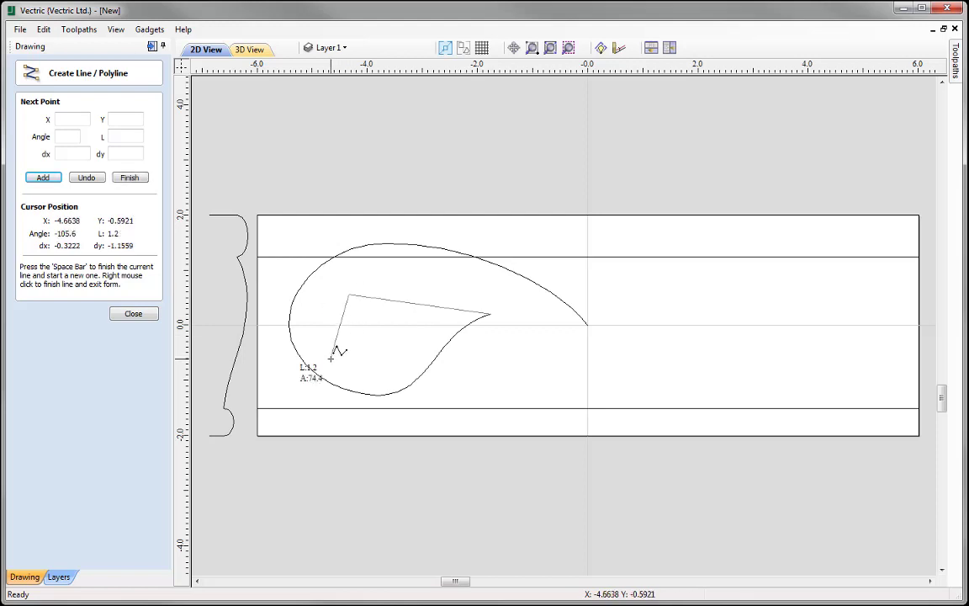
{"action": "left_click", "coordinate": [333, 358]}
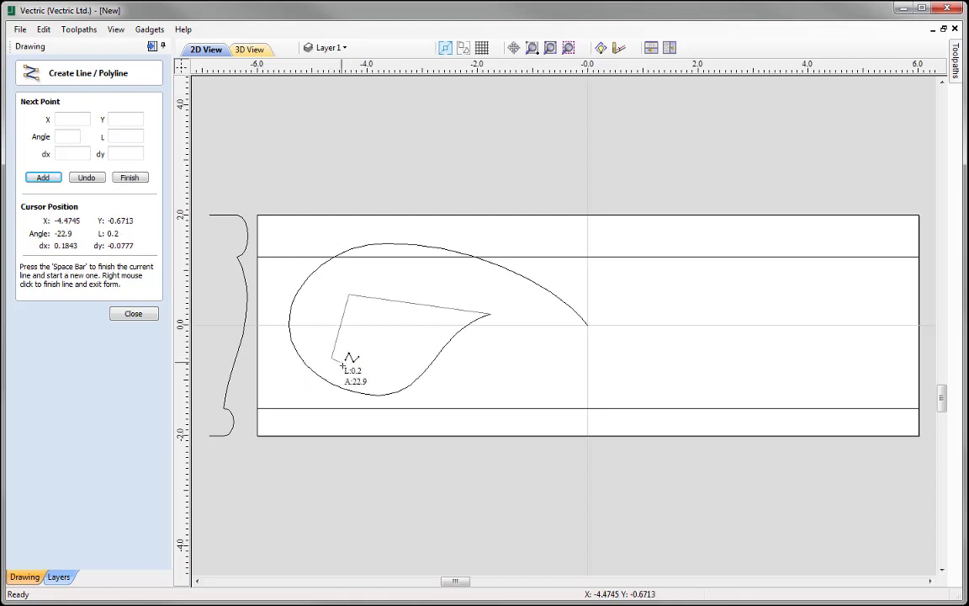
{"action": "left_click", "coordinate": [376, 392]}
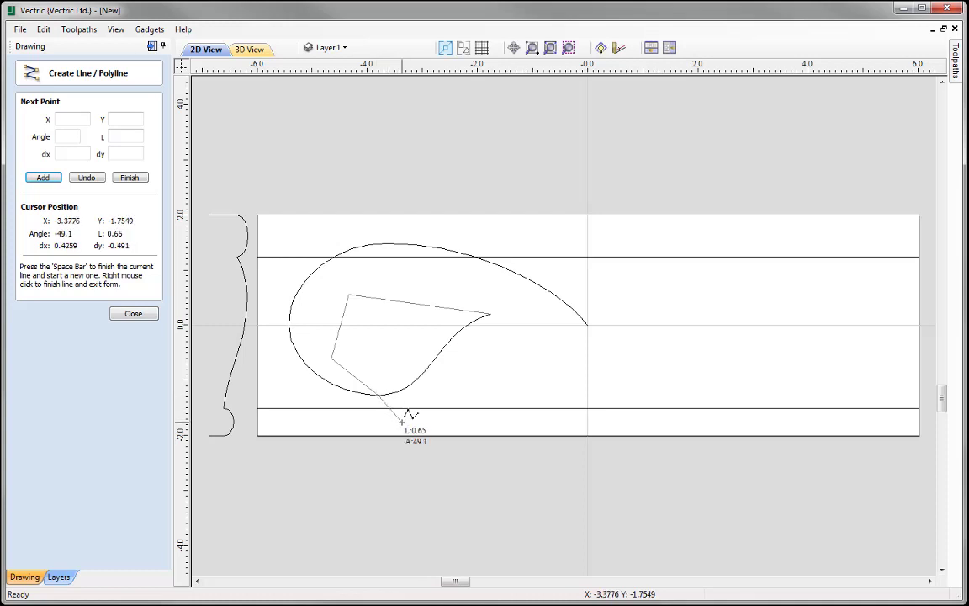
{"action": "left_click", "coordinate": [410, 429]}
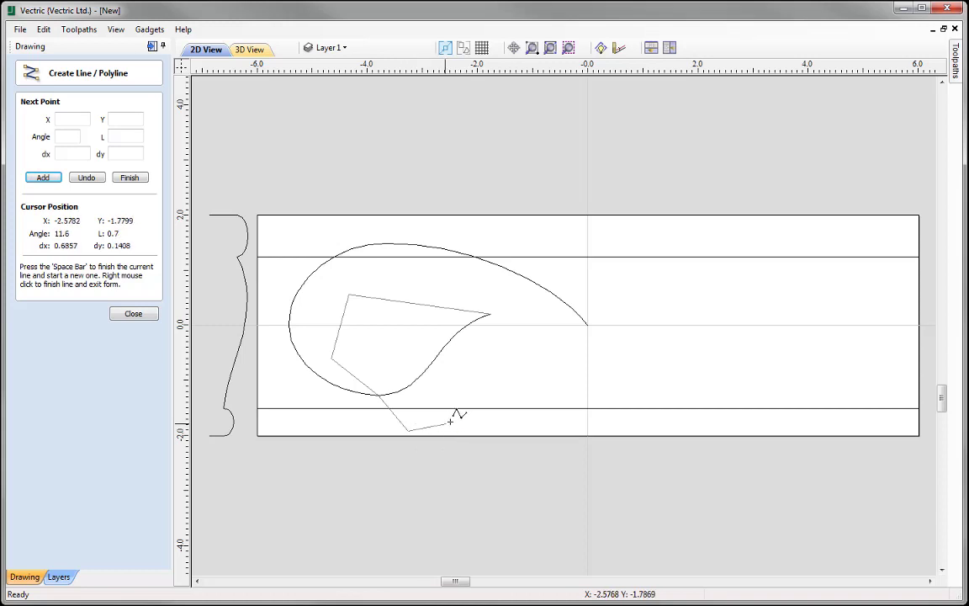
{"action": "left_click", "coordinate": [467, 418]}
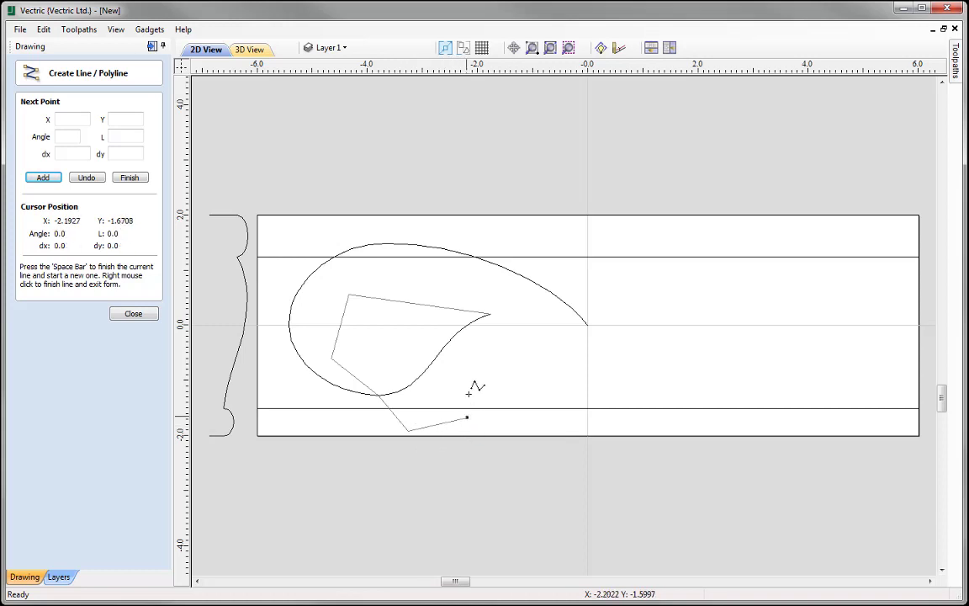
{"action": "left_click", "coordinate": [491, 313]}
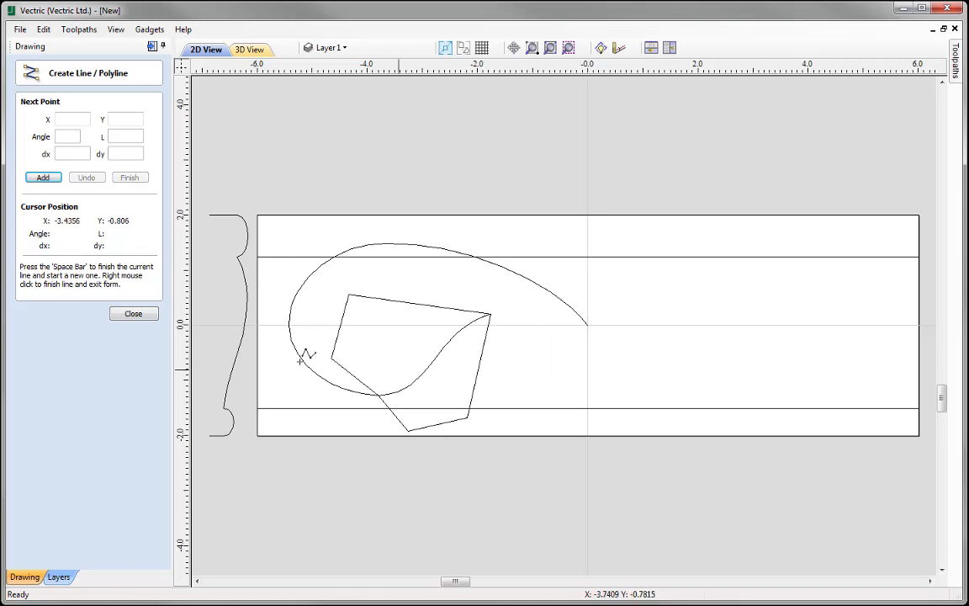
{"action": "left_click", "coordinate": [133, 314]}
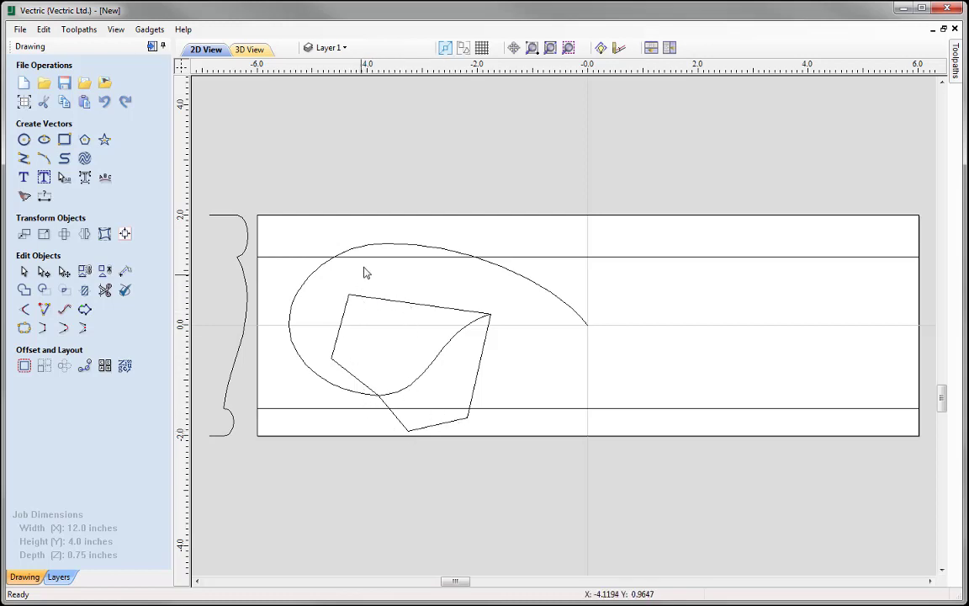
Smooth the polygon's left and lower corners and shift its upper-left and lower-left nodes
{"action": "left_click", "coordinate": [401, 307]}
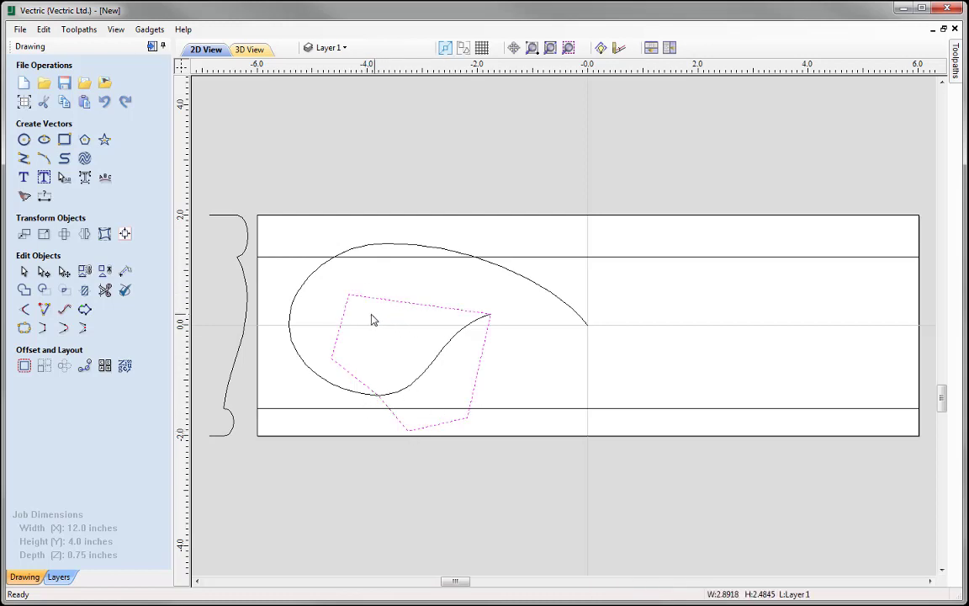
{"action": "left_click", "coordinate": [45, 272]}
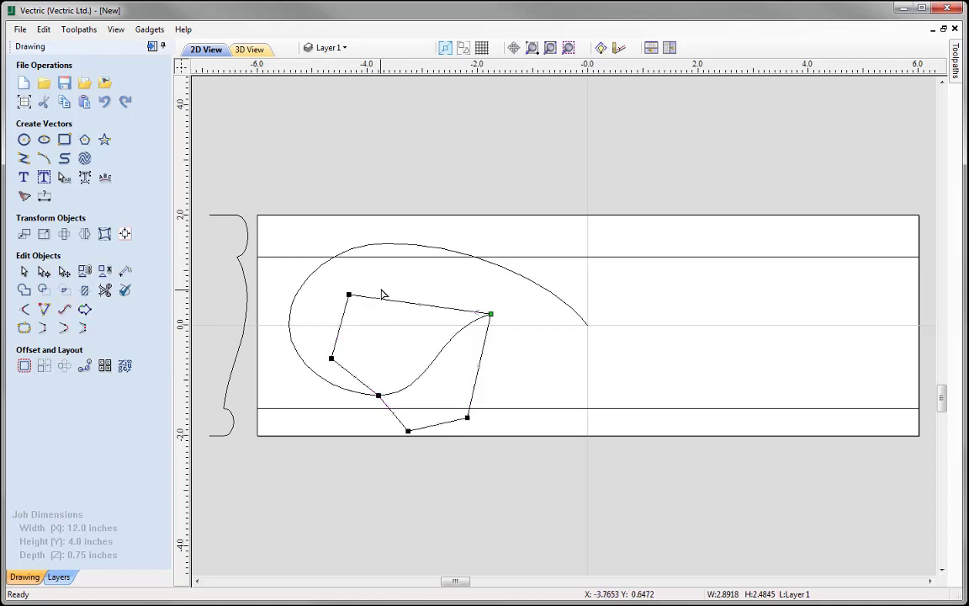
{"action": "left_click_drag", "start_coordinate": [357, 286], "coordinate": [321, 379]}
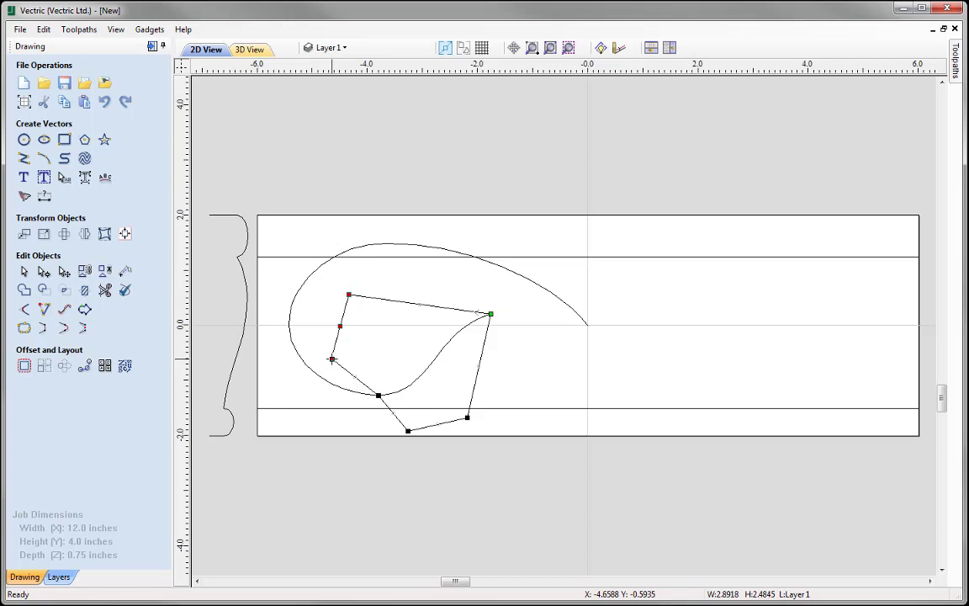
{"action": "key", "text": "s"}
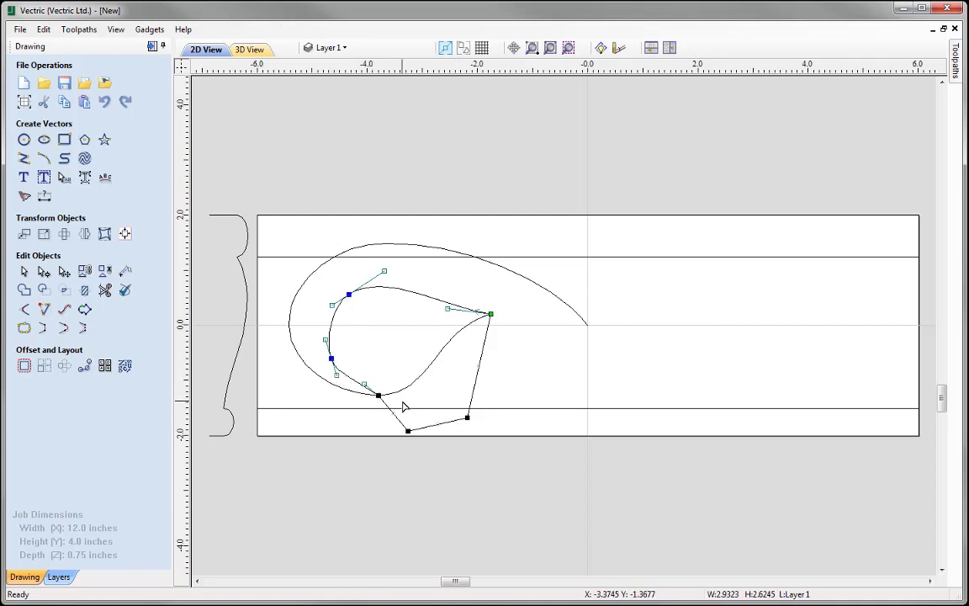
{"action": "left_click_drag", "start_coordinate": [402, 401], "coordinate": [481, 453]}
{"action": "key", "text": "s"}
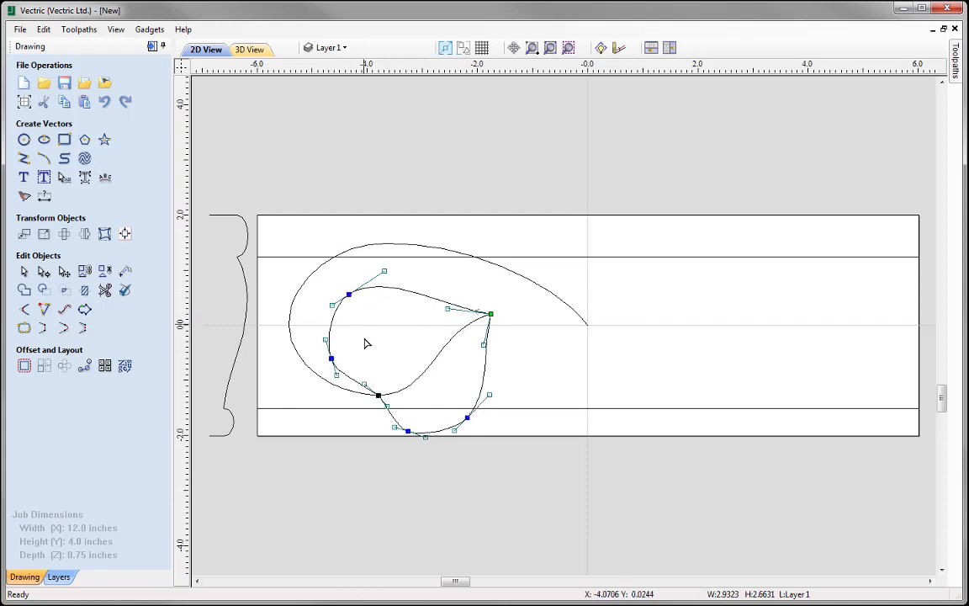
{"action": "left_click", "coordinate": [357, 294]}
{"action": "left_click_drag", "start_coordinate": [360, 295], "coordinate": [400, 286]}
{"action": "mouse_move", "coordinate": [334, 368]}
{"action": "left_mouse_down"}
{"action": "mouse_move", "coordinate": [326, 350]}
{"action": "mouse_move", "coordinate": [342, 377]}
{"action": "left_mouse_up"}
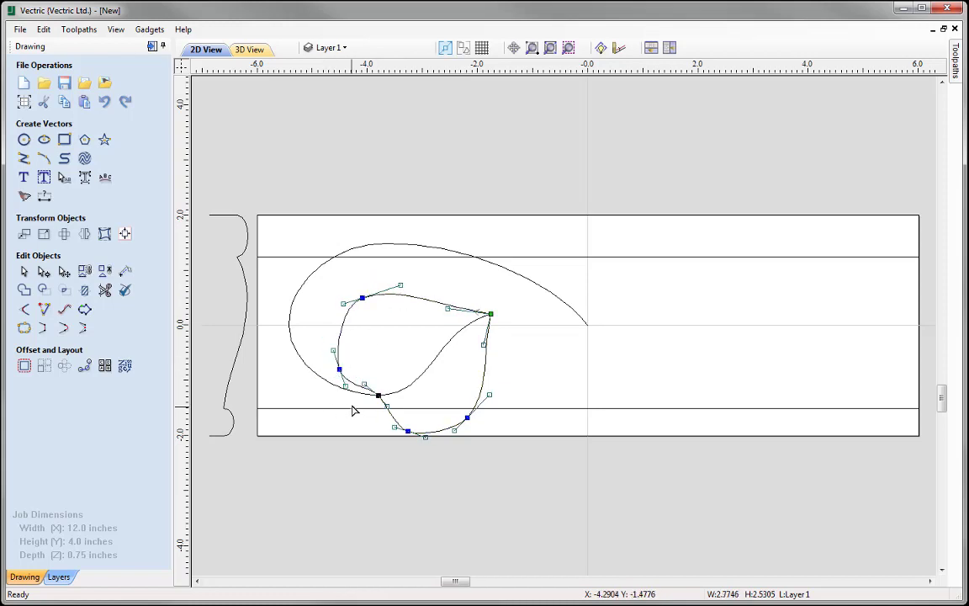
Zoom in and drag the inner loop's top, left and lower spans into fuller arcs
{"action": "scroll", "coordinate": [297, 363], "scroll_direction": "up", "scroll_amount": 2}
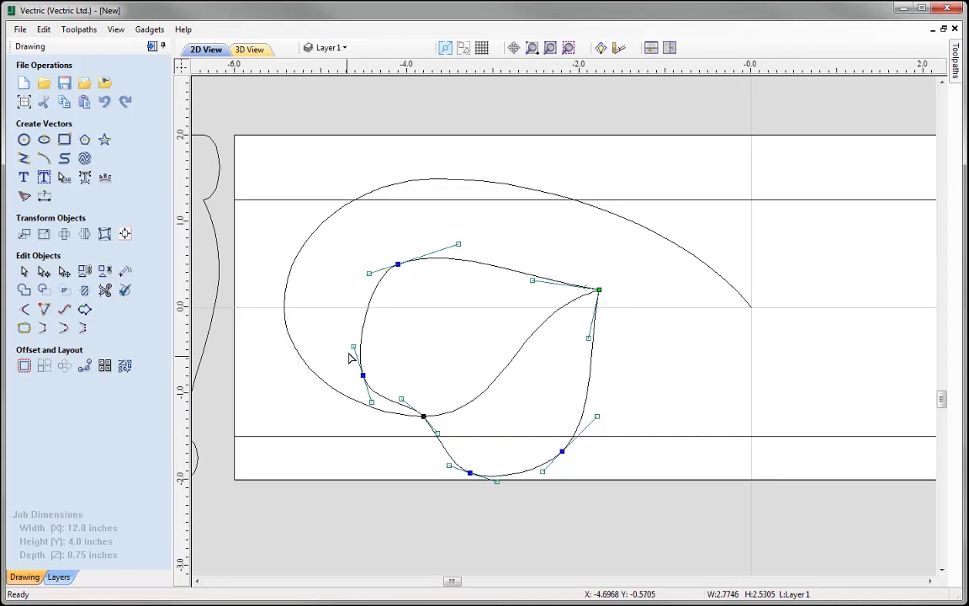
{"action": "left_click_drag", "start_coordinate": [367, 274], "coordinate": [410, 265]}
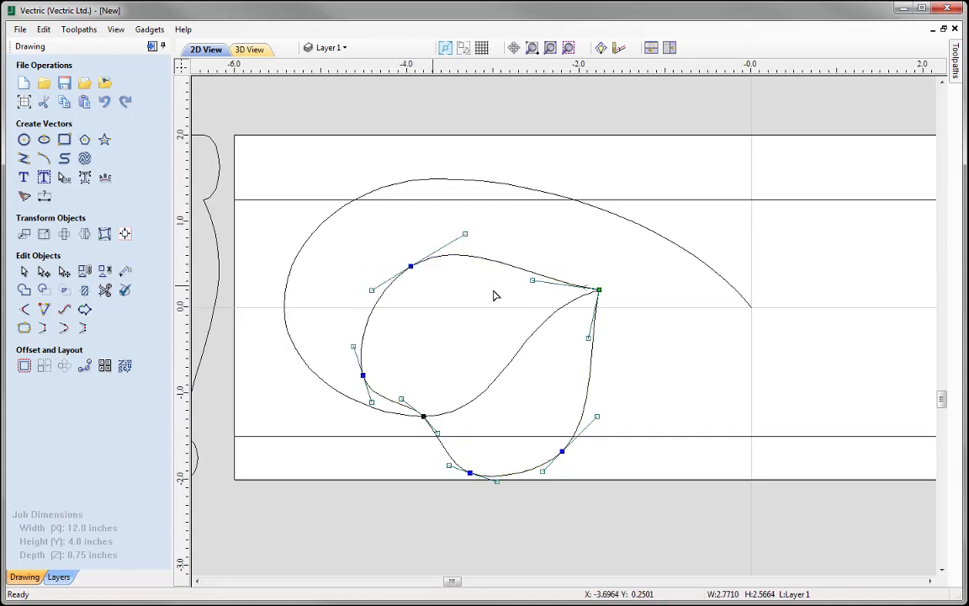
{"action": "left_click_drag", "start_coordinate": [536, 266], "coordinate": [551, 242]}
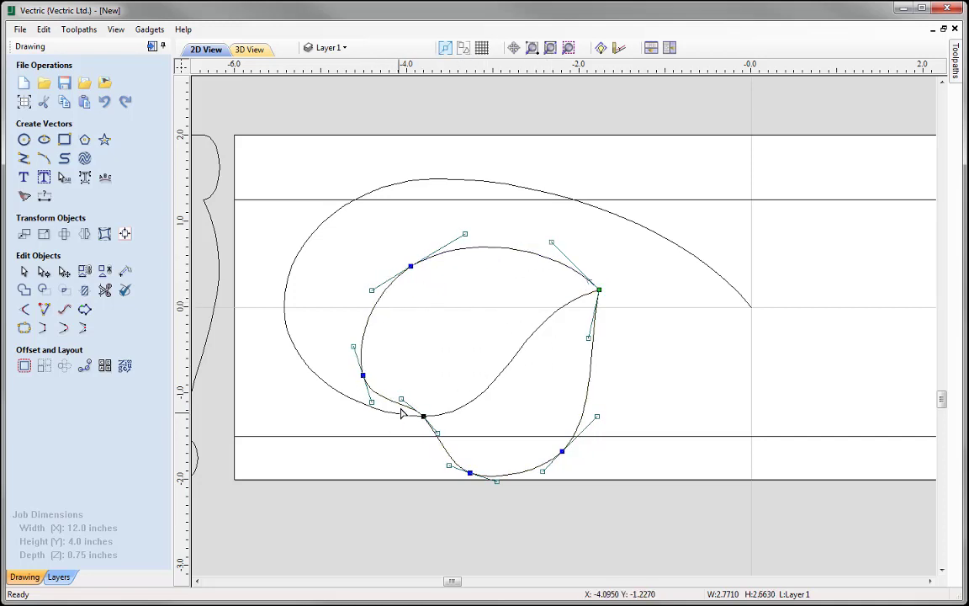
{"action": "left_click_drag", "start_coordinate": [401, 400], "coordinate": [354, 412]}
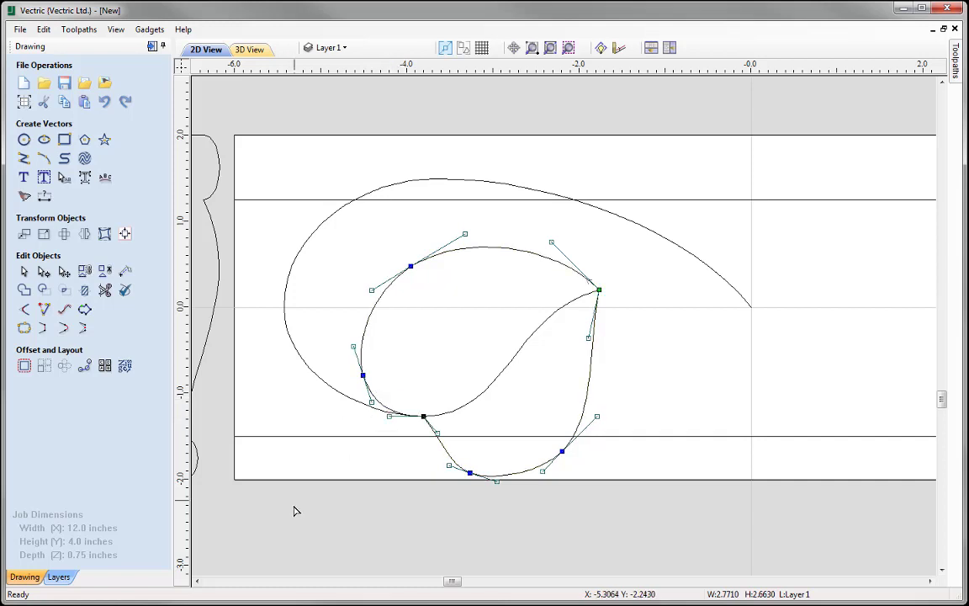
{"action": "left_click", "coordinate": [363, 374]}
{"action": "left_click_drag", "start_coordinate": [362, 374], "coordinate": [363, 371]}
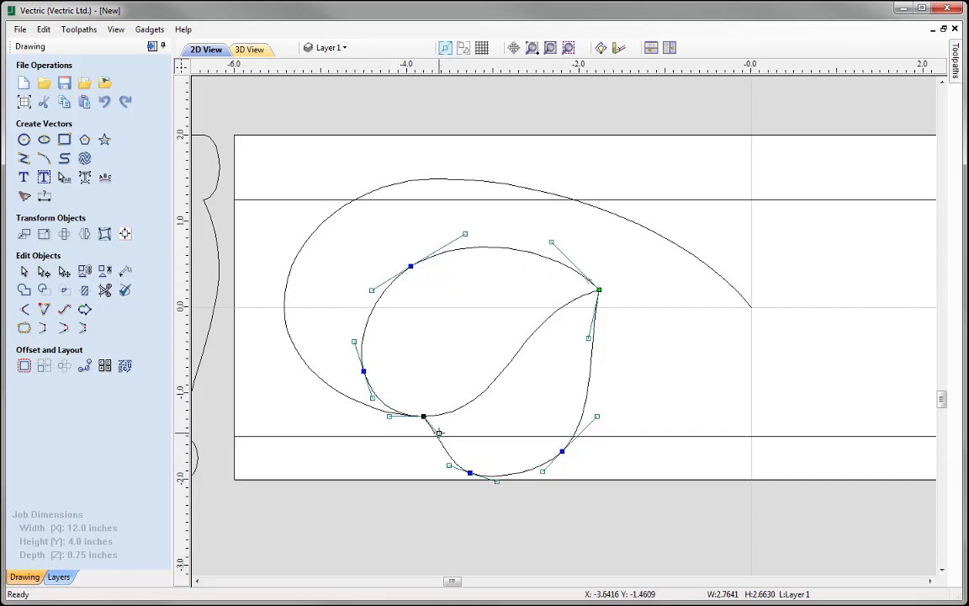
{"action": "left_click_drag", "start_coordinate": [438, 432], "coordinate": [426, 451]}
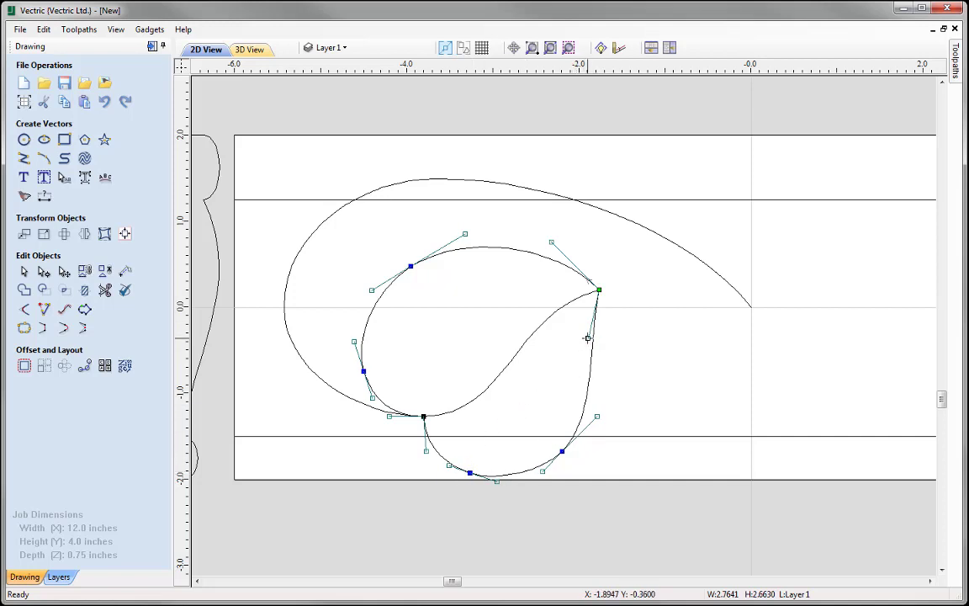
{"action": "left_click_drag", "start_coordinate": [586, 337], "coordinate": [564, 357]}
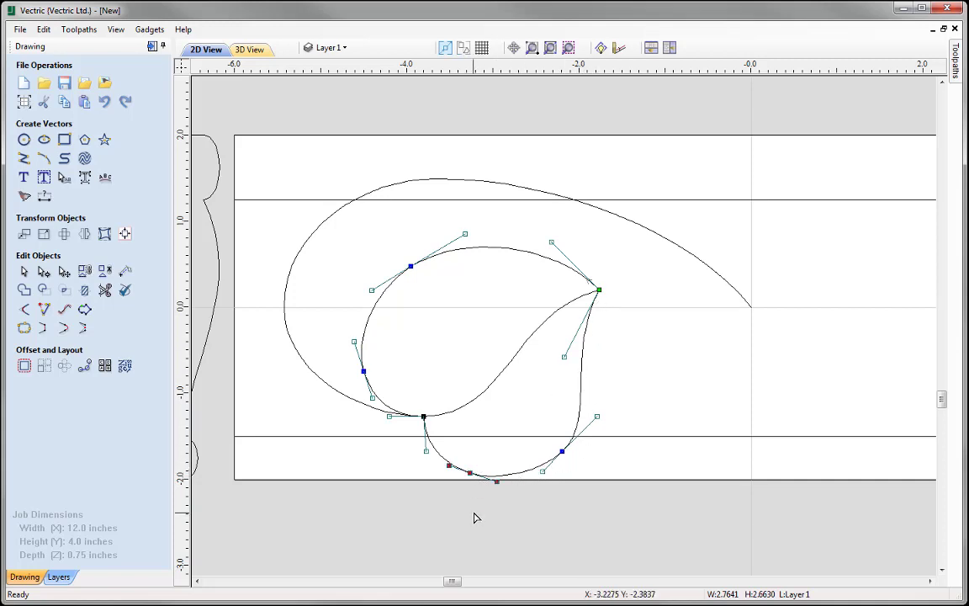
Nudge the bottom and lower-right nodes up and rotate their curve directions to smooth the lobe
{"action": "key", "text": "Up"}
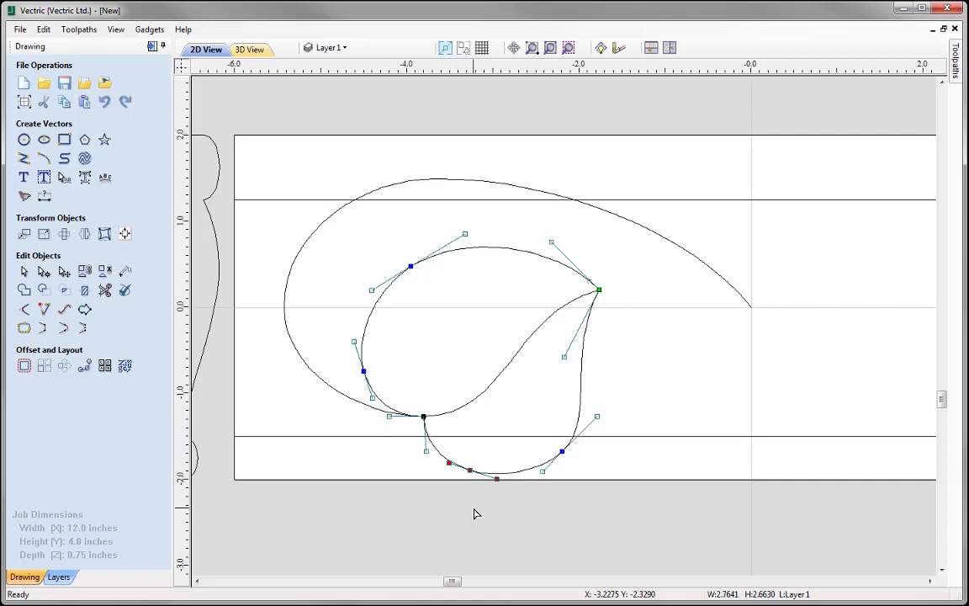
{"action": "key", "text": "Up"}
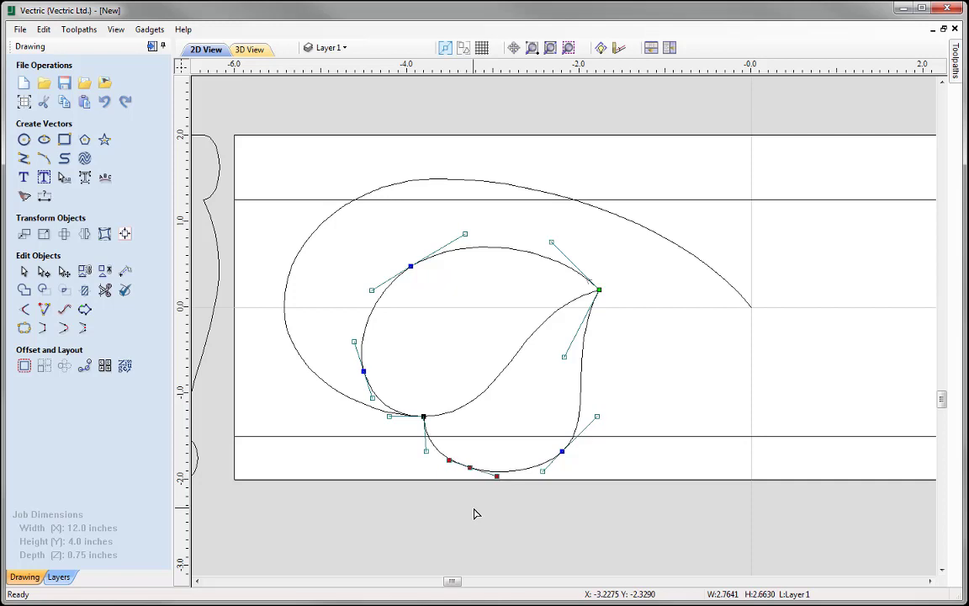
{"action": "left_click", "coordinate": [562, 451]}
{"action": "key", "text": "Up"}
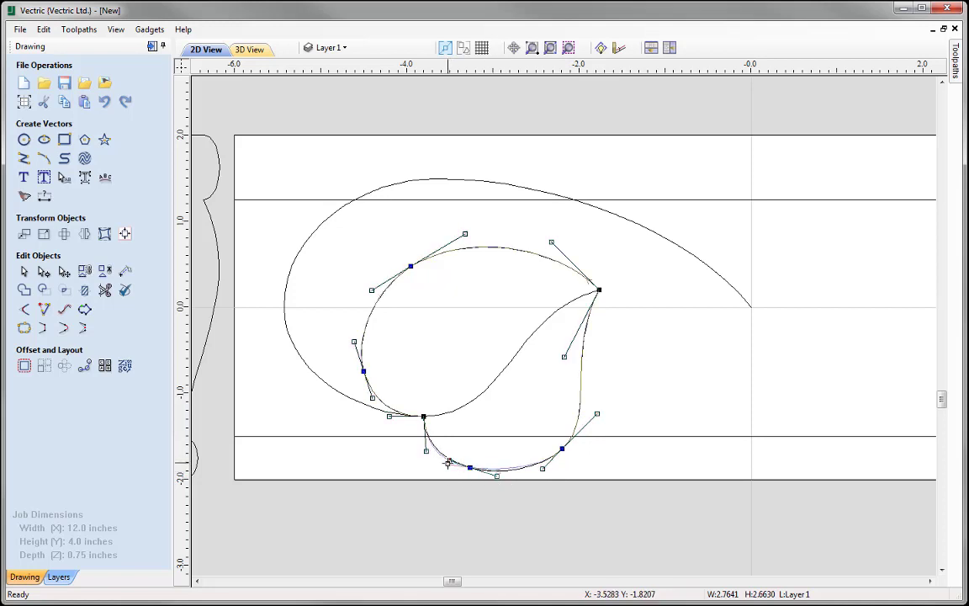
{"action": "left_click_drag", "start_coordinate": [450, 461], "coordinate": [495, 474]}
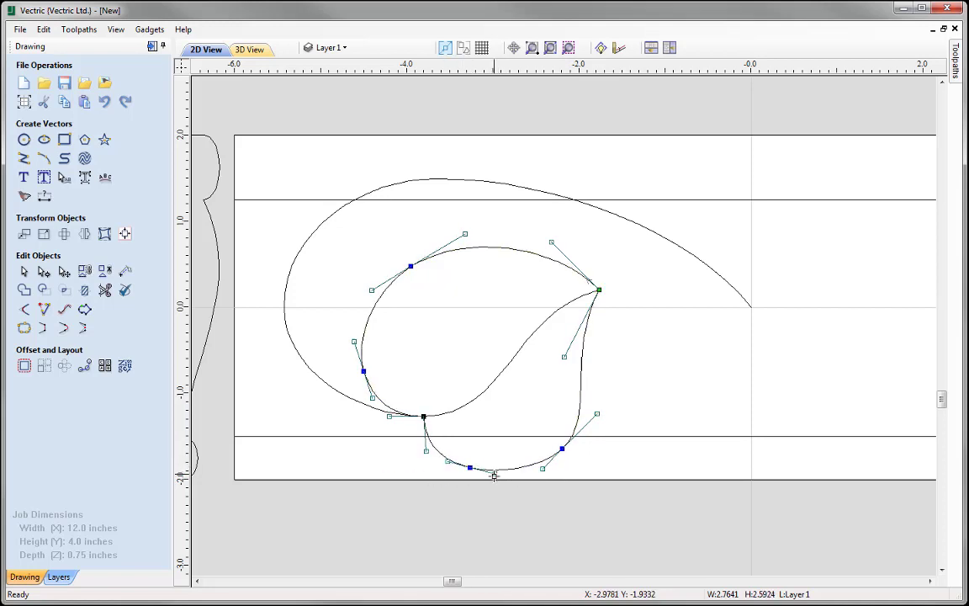
{"action": "left_click_drag", "start_coordinate": [598, 413], "coordinate": [596, 416]}
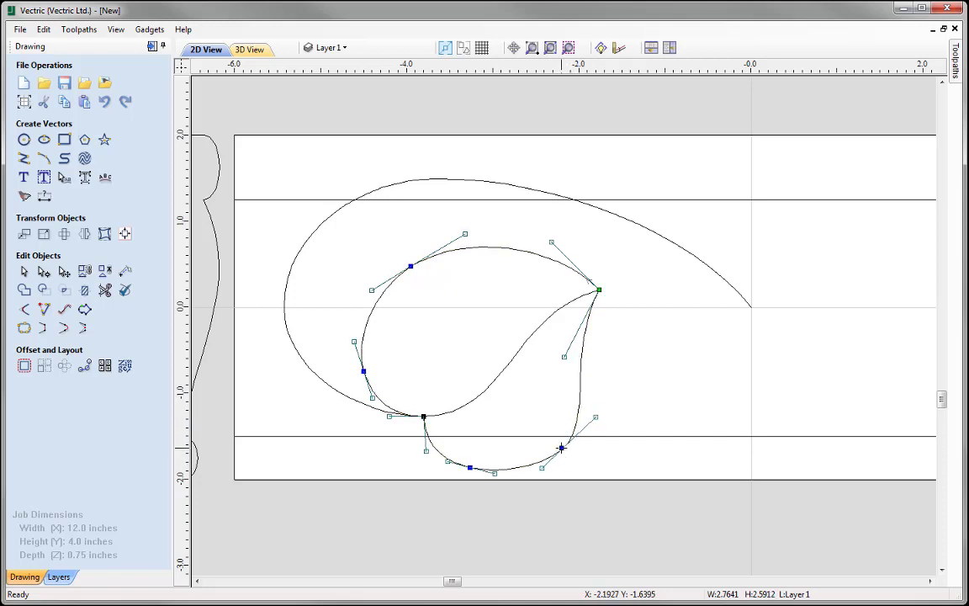
{"action": "left_click", "coordinate": [562, 447]}
{"action": "left_click_drag", "start_coordinate": [542, 466], "coordinate": [539, 473]}
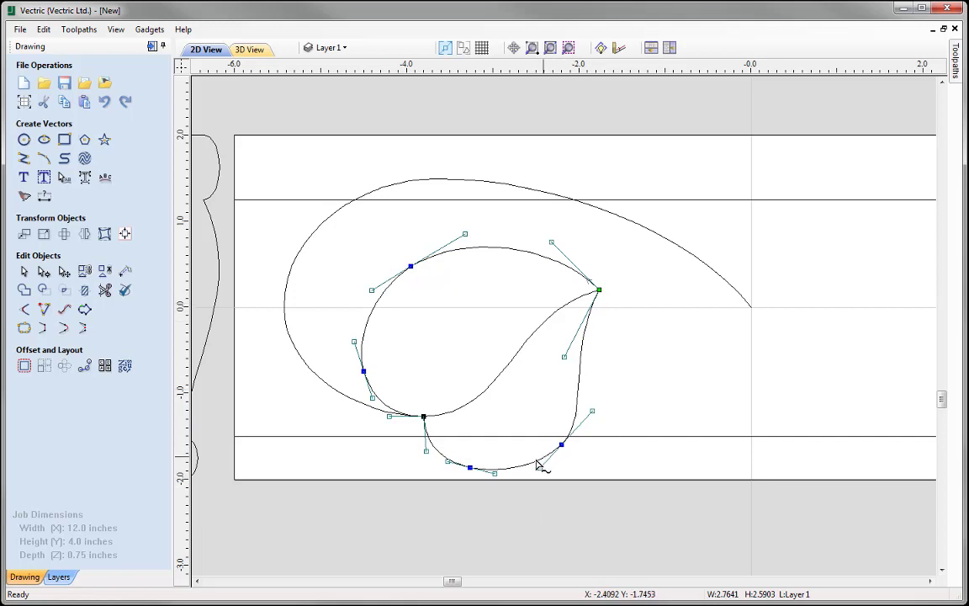
{"action": "left_click", "coordinate": [682, 379]}
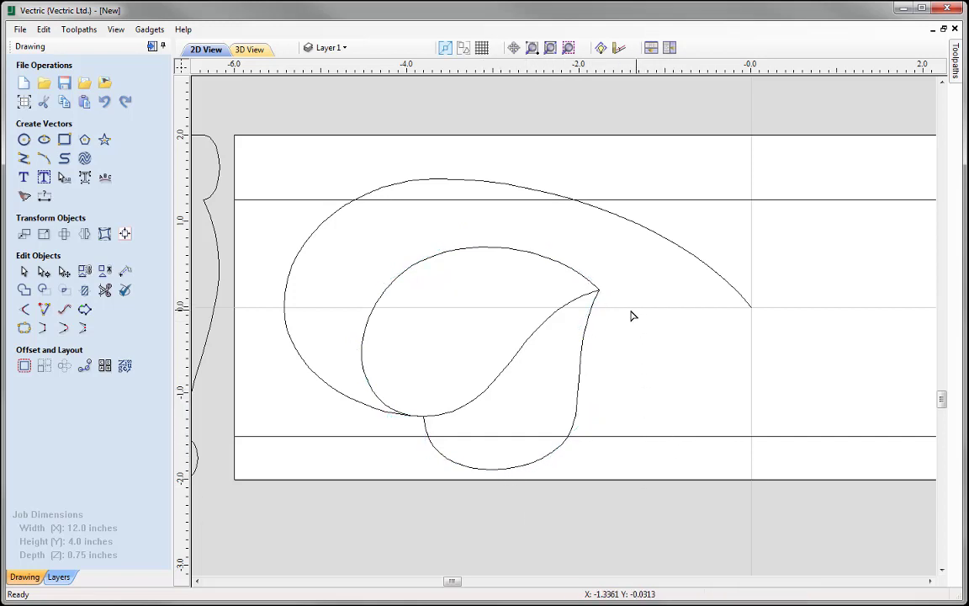
Move the leaf's bottom node slightly down-right and point the left join's handle straight down
{"action": "left_click", "coordinate": [578, 408]}
{"action": "left_click", "coordinate": [471, 468]}
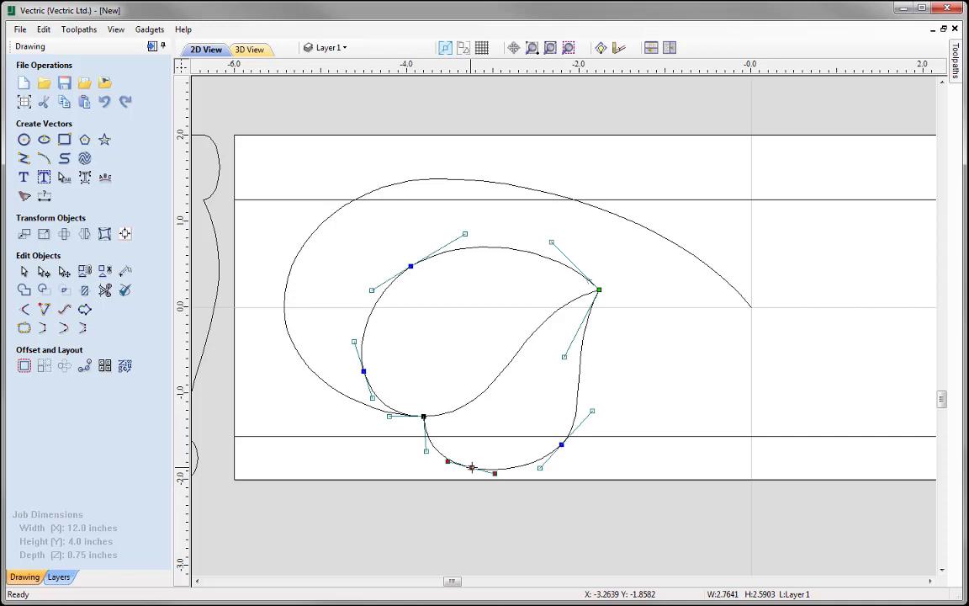
{"action": "left_click_drag", "start_coordinate": [471, 468], "coordinate": [475, 469]}
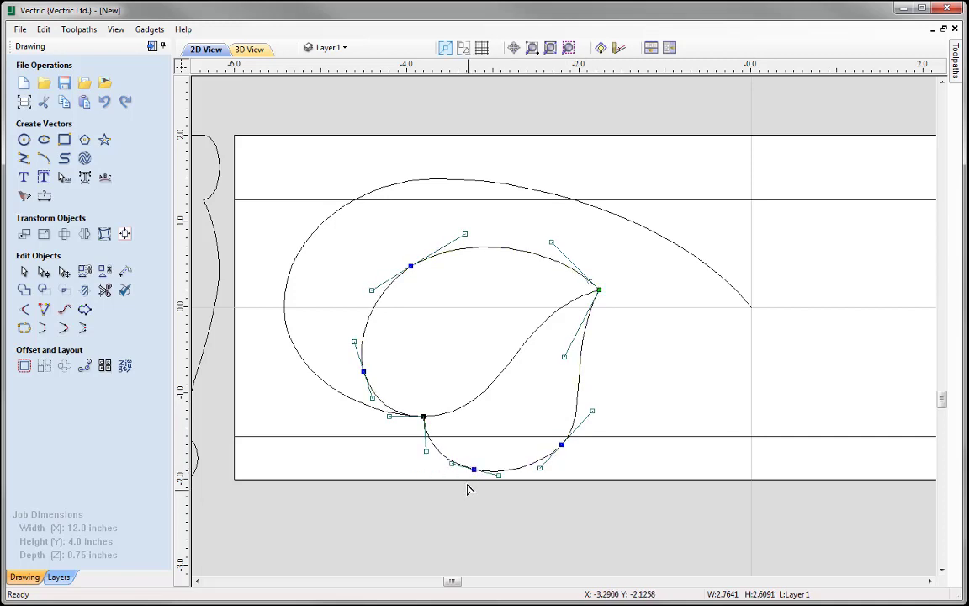
{"action": "left_click", "coordinate": [426, 450]}
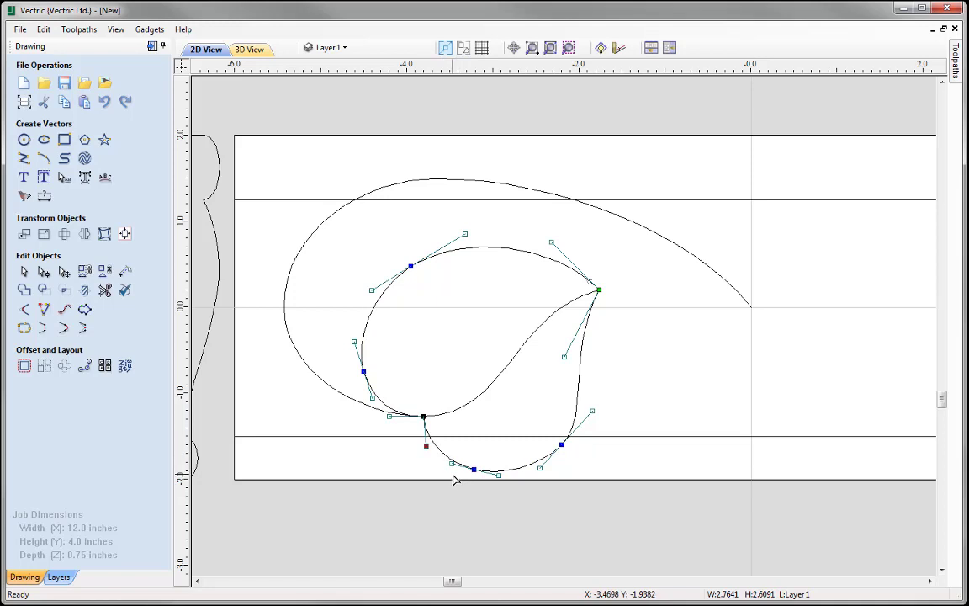
{"action": "key", "text": "Left"}
{"action": "left_click", "coordinate": [629, 372]}
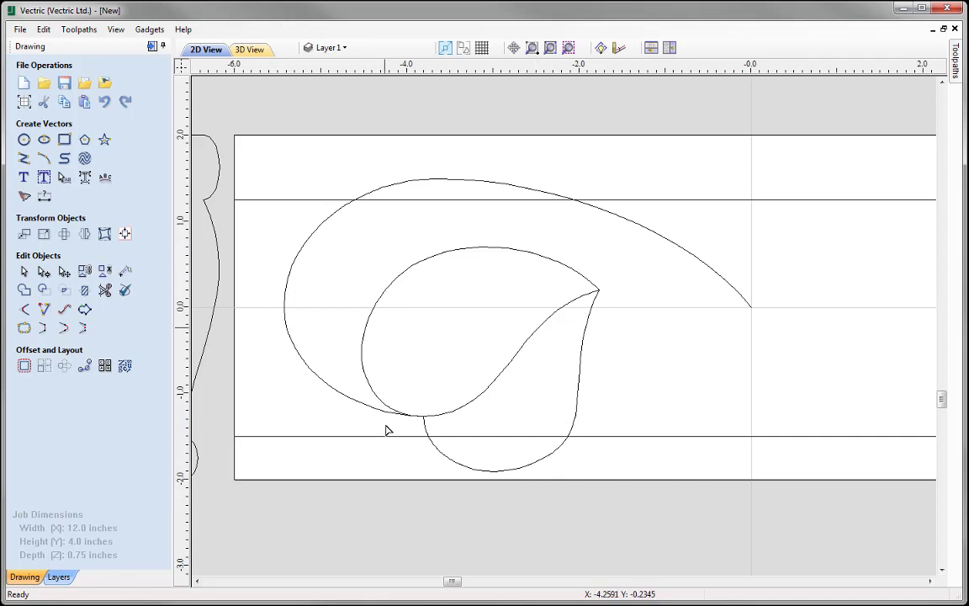
Return to the Select tool and zoom out to show the full 12 x 4 inch job
{"action": "left_click", "coordinate": [28, 276]}
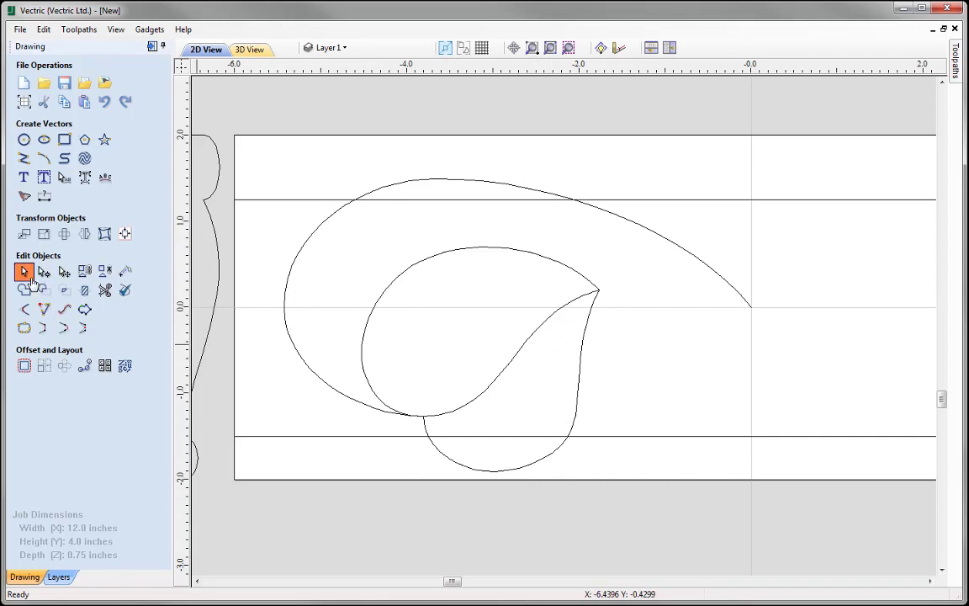
{"action": "left_click", "coordinate": [552, 49]}
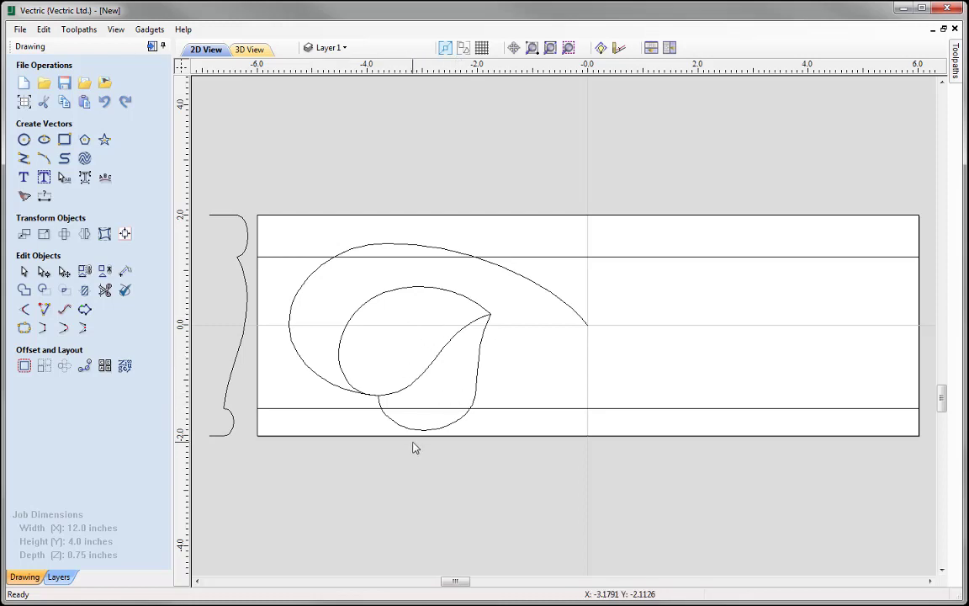
Copy the outer scroll curve onto a new layer named 'Edit'
{"action": "left_click", "coordinate": [421, 383]}
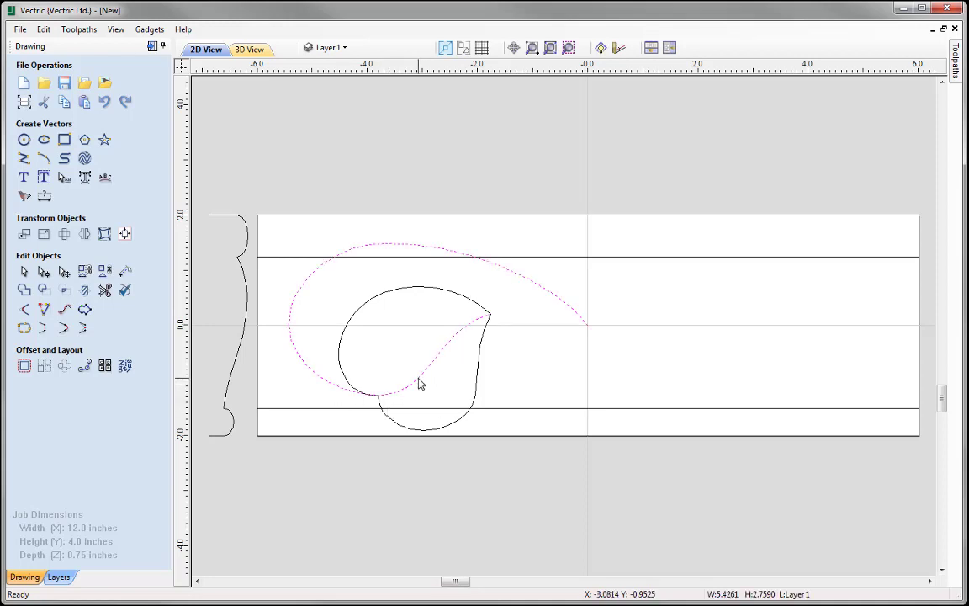
{"action": "right_click", "coordinate": [421, 383]}
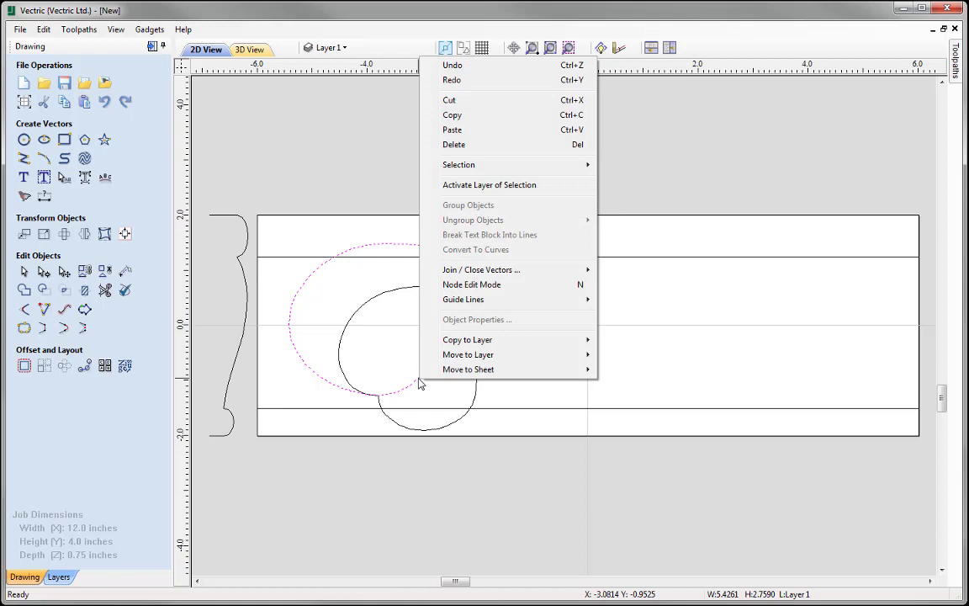
{"action": "mouse_move", "coordinate": [580, 341]}
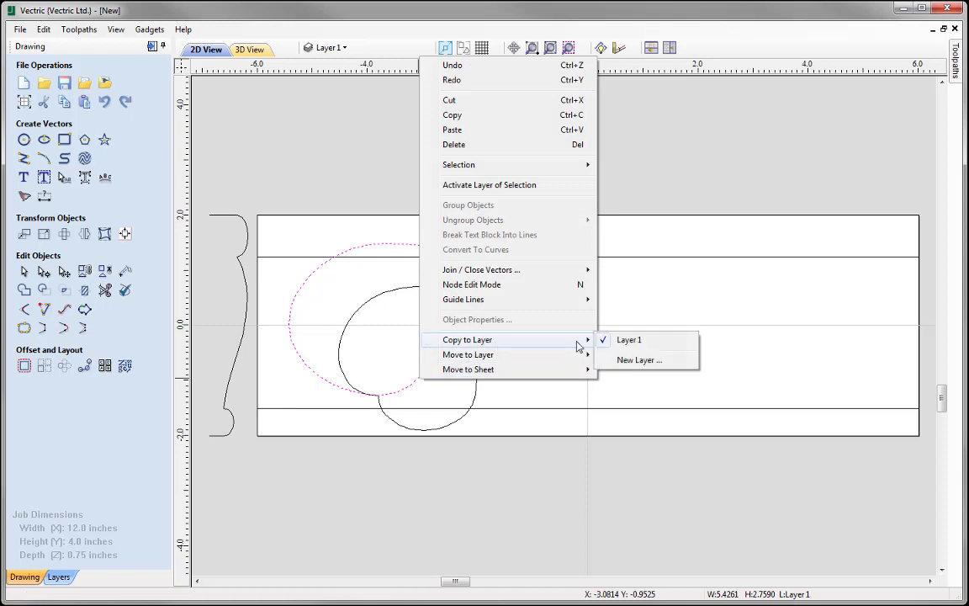
{"action": "left_click", "coordinate": [638, 360]}
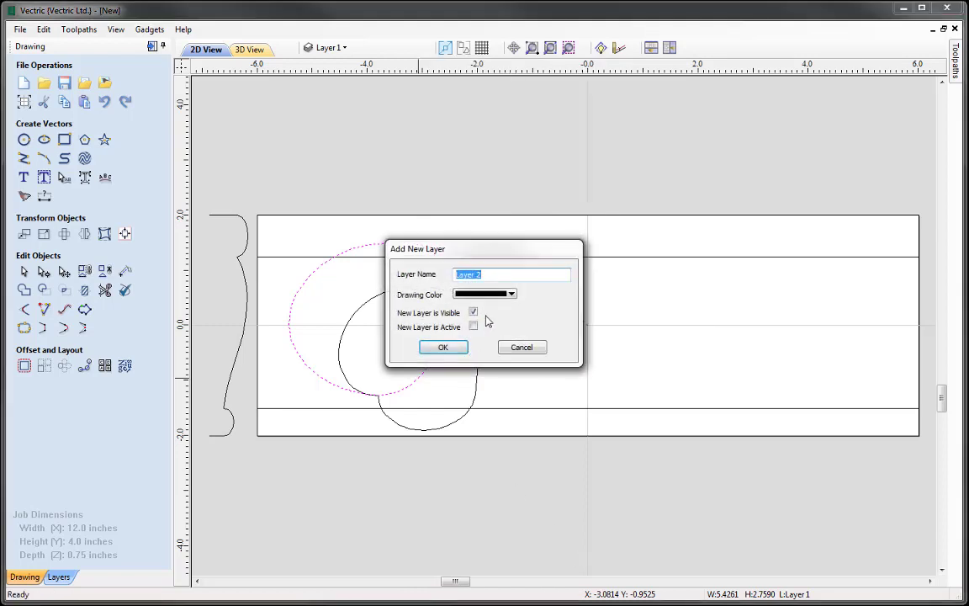
{"action": "type", "text": "Edit"}
{"action": "left_click", "coordinate": [443, 347]}
Move the leaf shape onto the Edit layer
{"action": "left_click", "coordinate": [383, 295]}
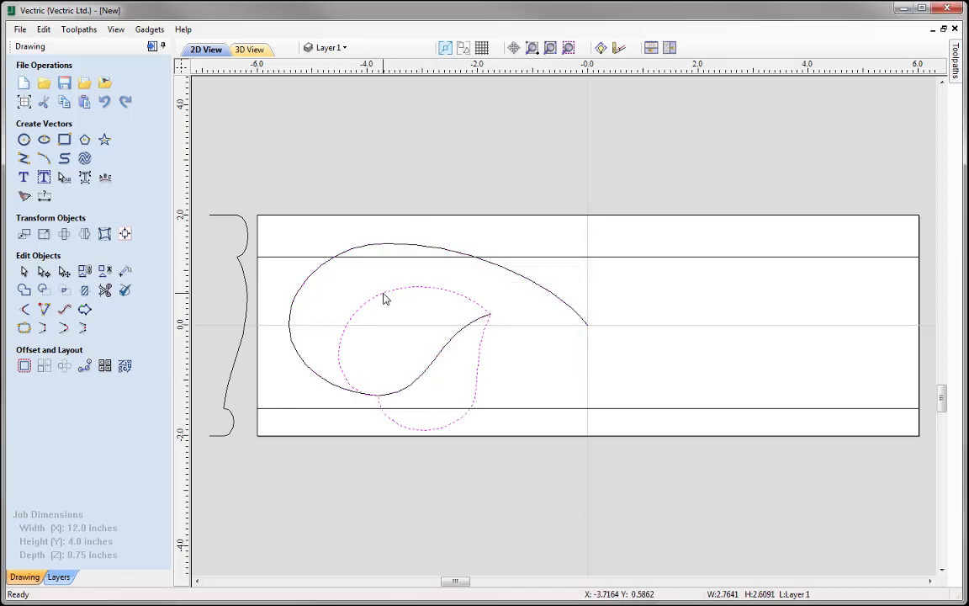
{"action": "right_click", "coordinate": [443, 294]}
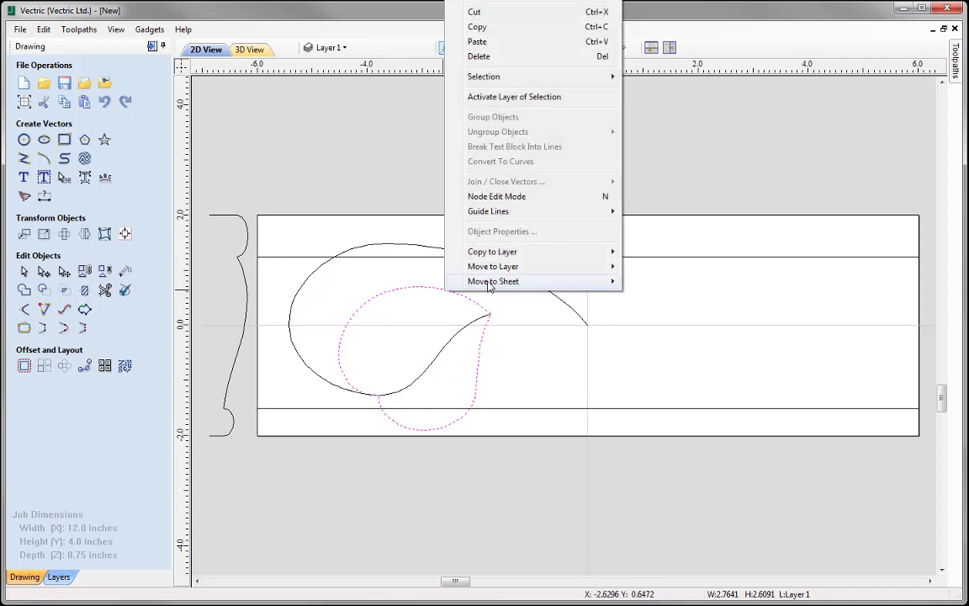
{"action": "mouse_move", "coordinate": [558, 272]}
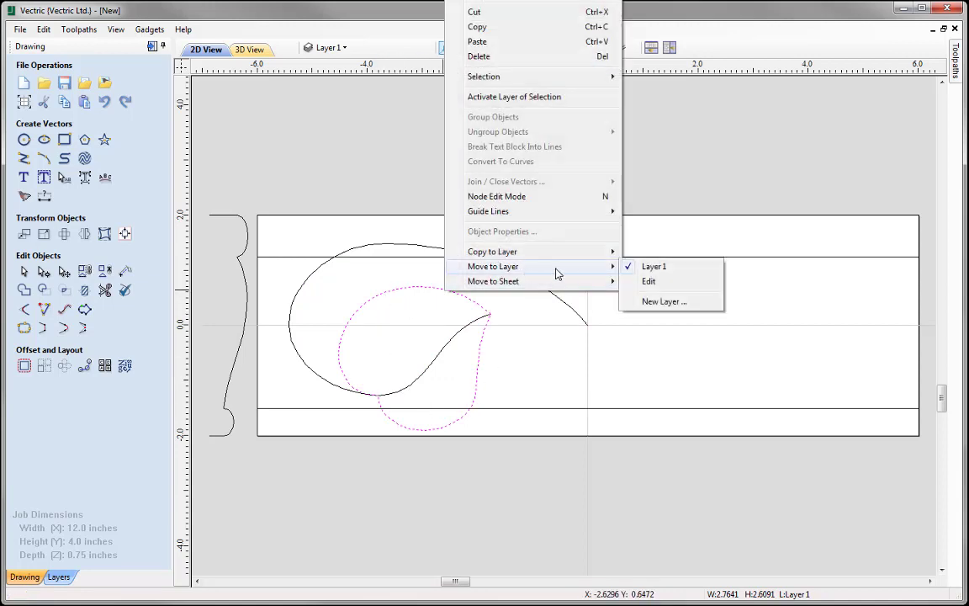
{"action": "left_click", "coordinate": [669, 283]}
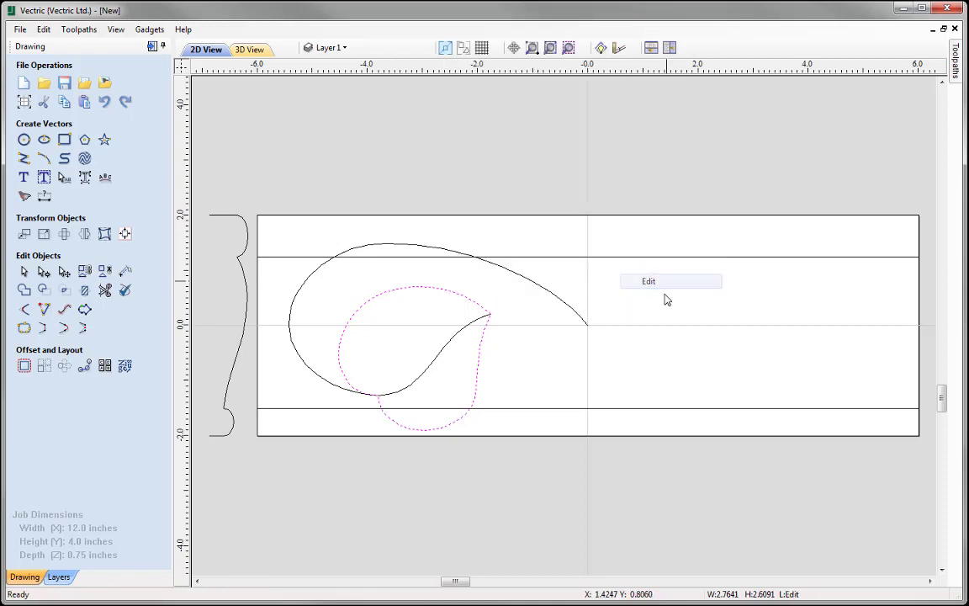
{"action": "left_click", "coordinate": [340, 49]}
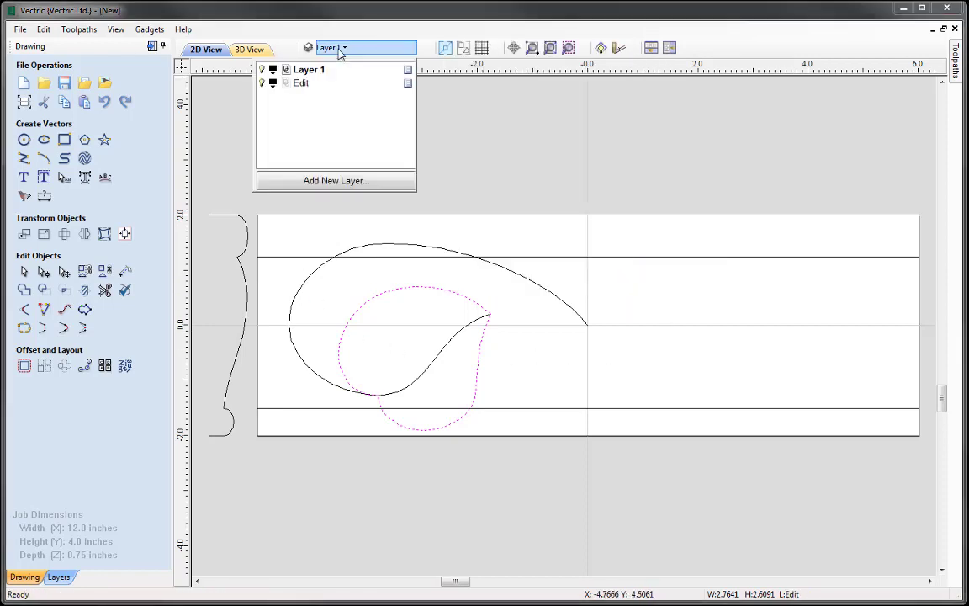
Hide Layer 1, make Edit the active layer, and zoom in on the remaining curves
{"action": "left_click", "coordinate": [262, 71]}
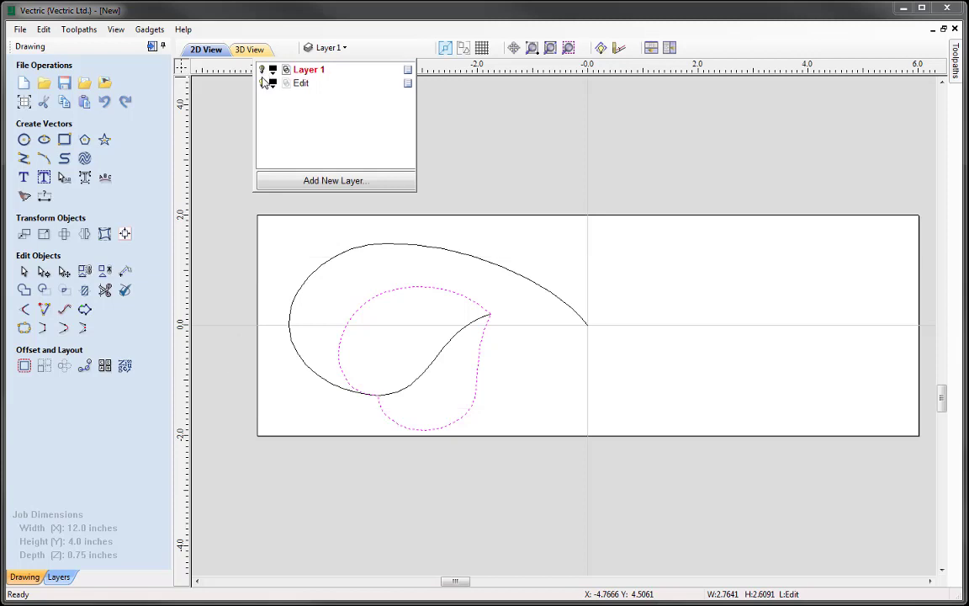
{"action": "left_click", "coordinate": [300, 84]}
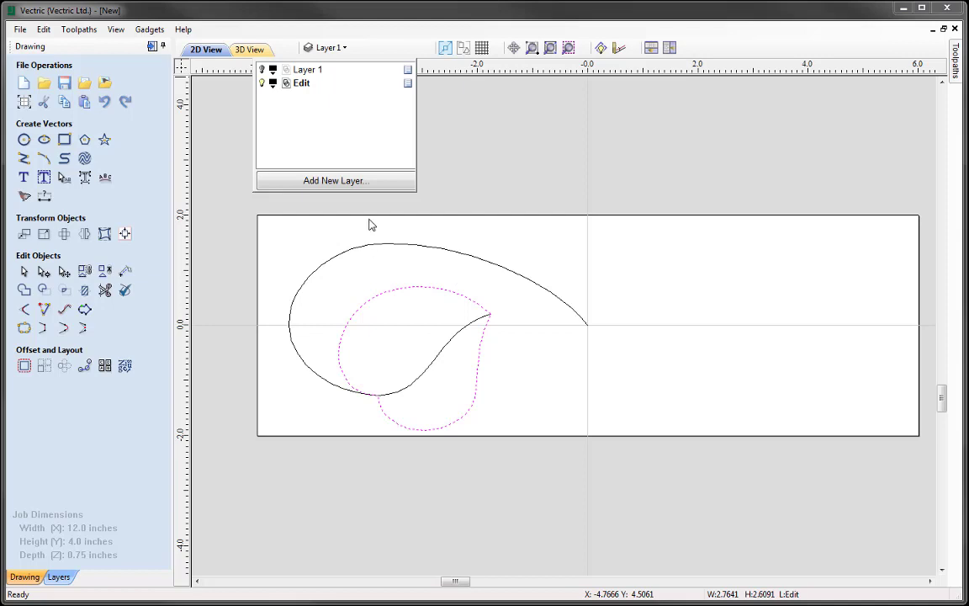
{"action": "scroll", "coordinate": [180, 443], "scroll_direction": "up", "scroll_amount": 1}
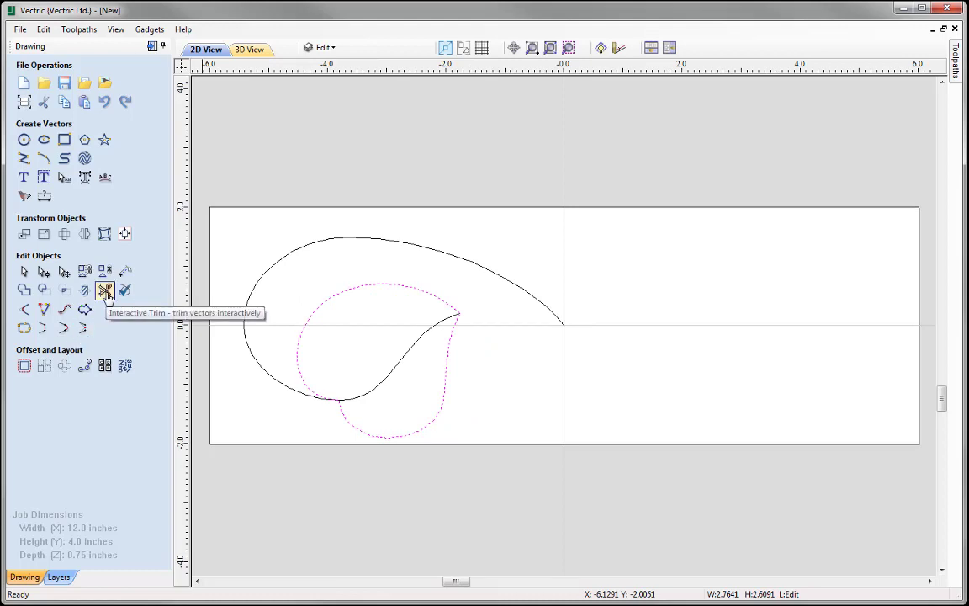
Trim away the unwanted scroll curve section, then show the leaf outline's nodes for editing
{"action": "left_click", "coordinate": [105, 290]}
{"action": "left_click", "coordinate": [288, 383]}
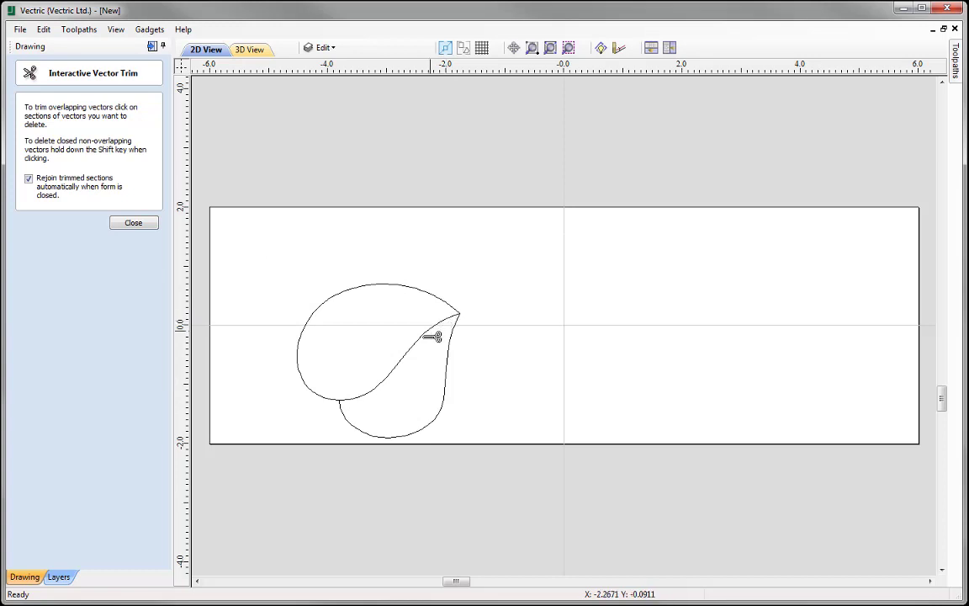
{"action": "left_click", "coordinate": [142, 227]}
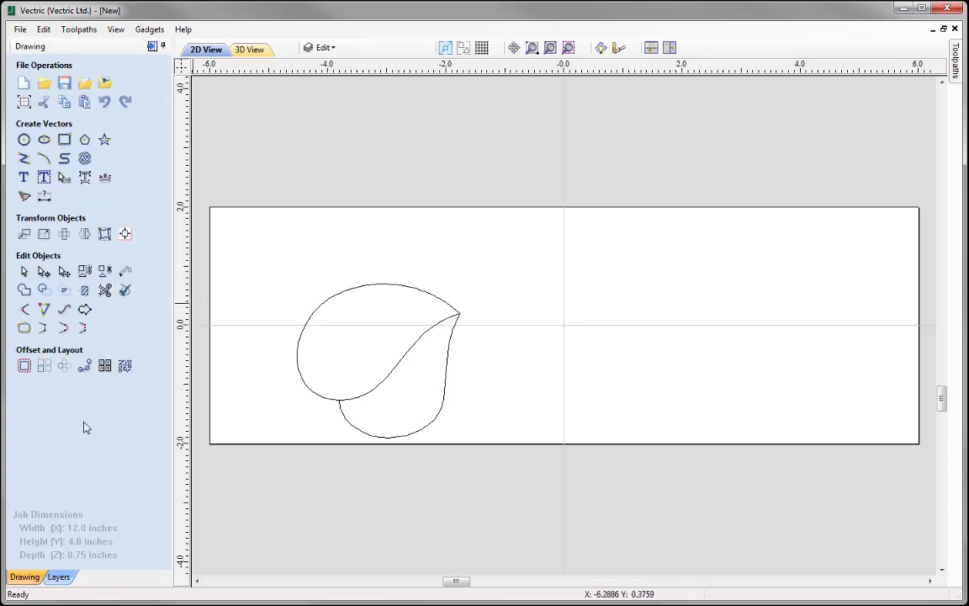
{"action": "left_click", "coordinate": [432, 299]}
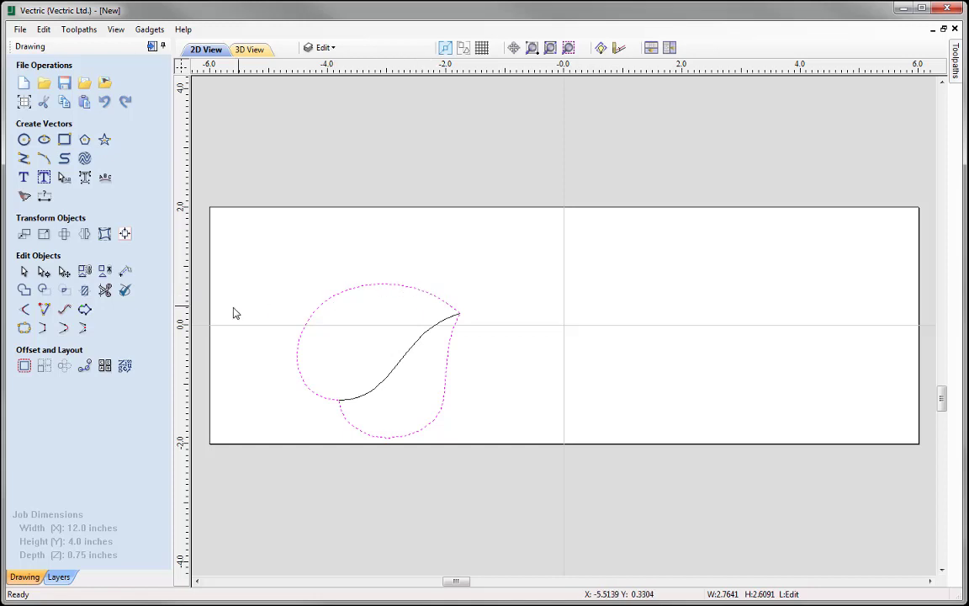
{"action": "left_click", "coordinate": [43, 272]}
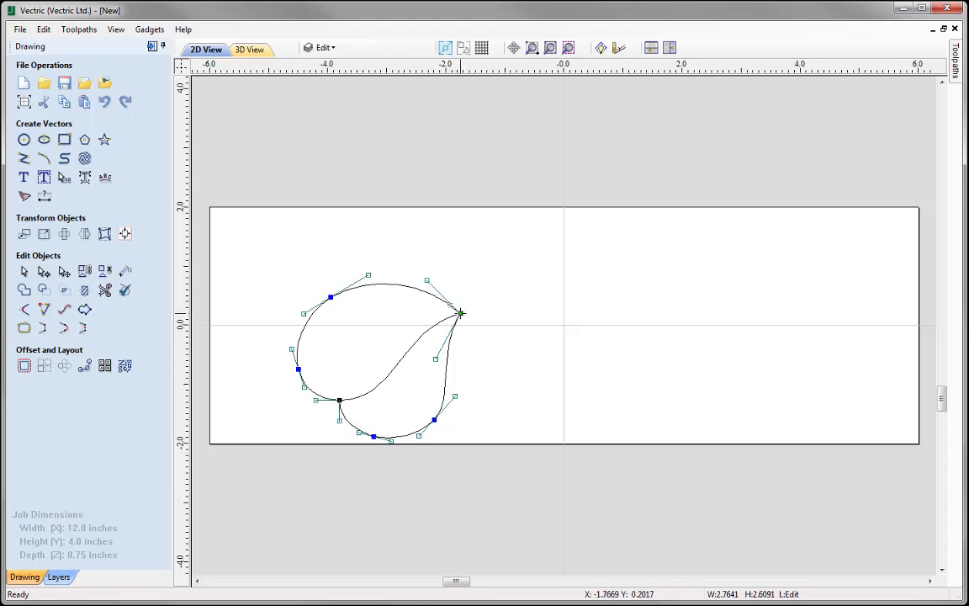
Cut the leaf outline at its tip node and its lower-left join node, then return to Select mode
{"action": "right_click", "coordinate": [460, 313]}
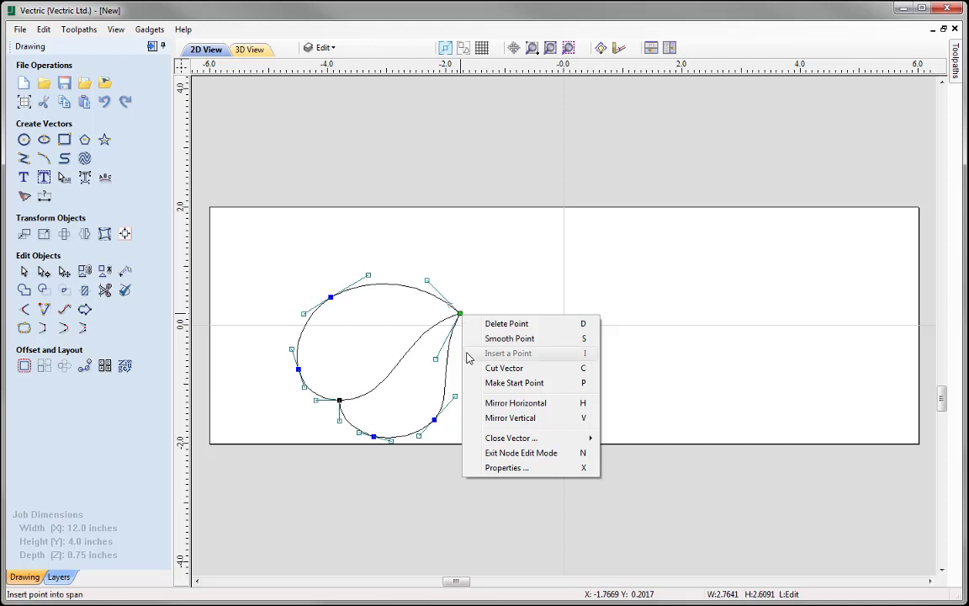
{"action": "left_click", "coordinate": [530, 369]}
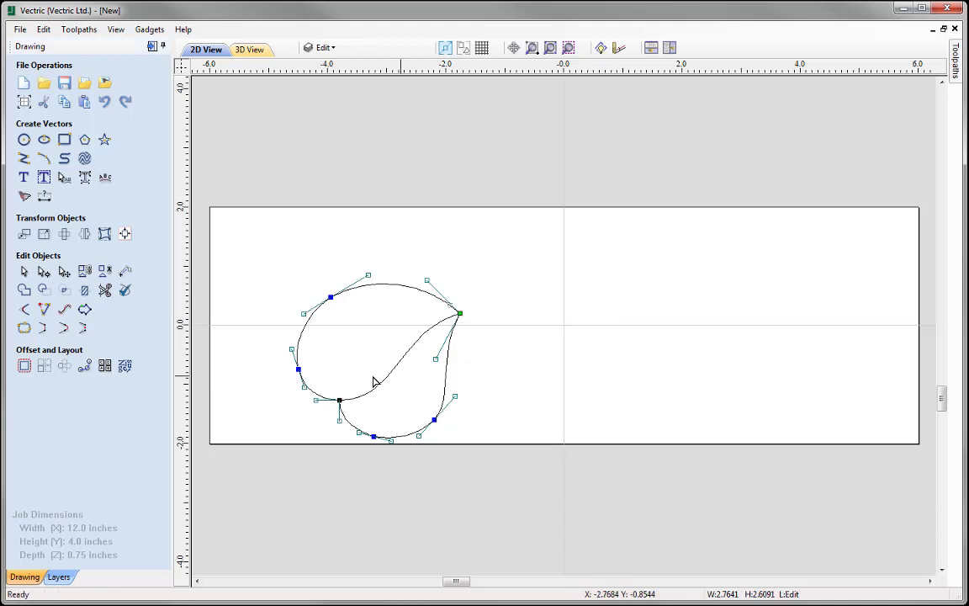
{"action": "right_click", "coordinate": [339, 400]}
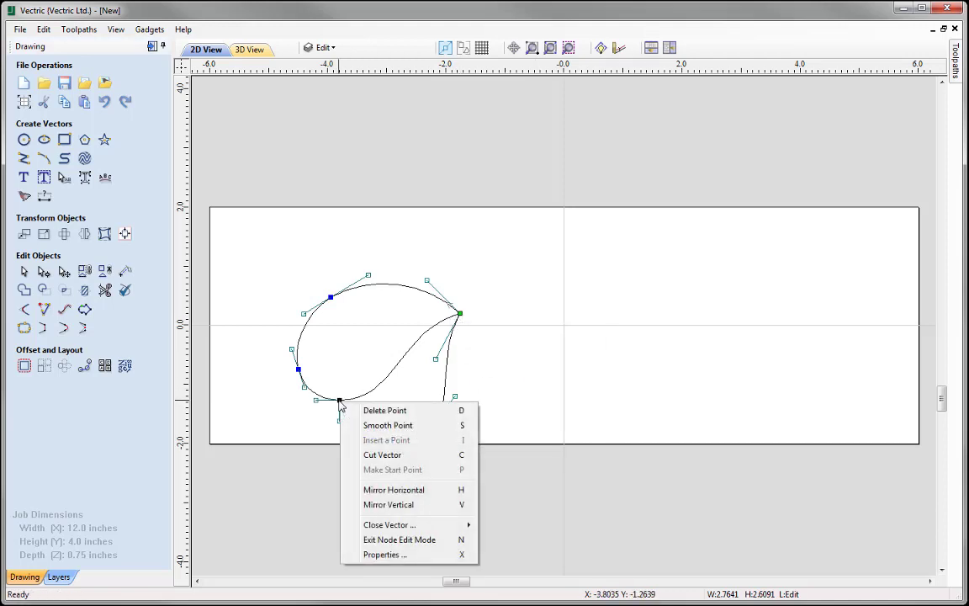
{"action": "left_click", "coordinate": [383, 454]}
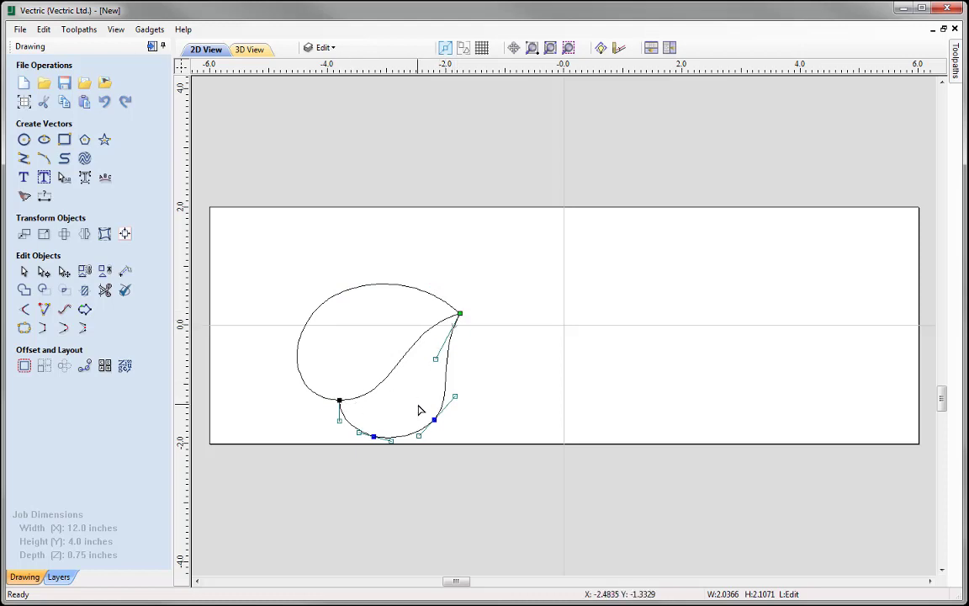
{"action": "left_click", "coordinate": [24, 274]}
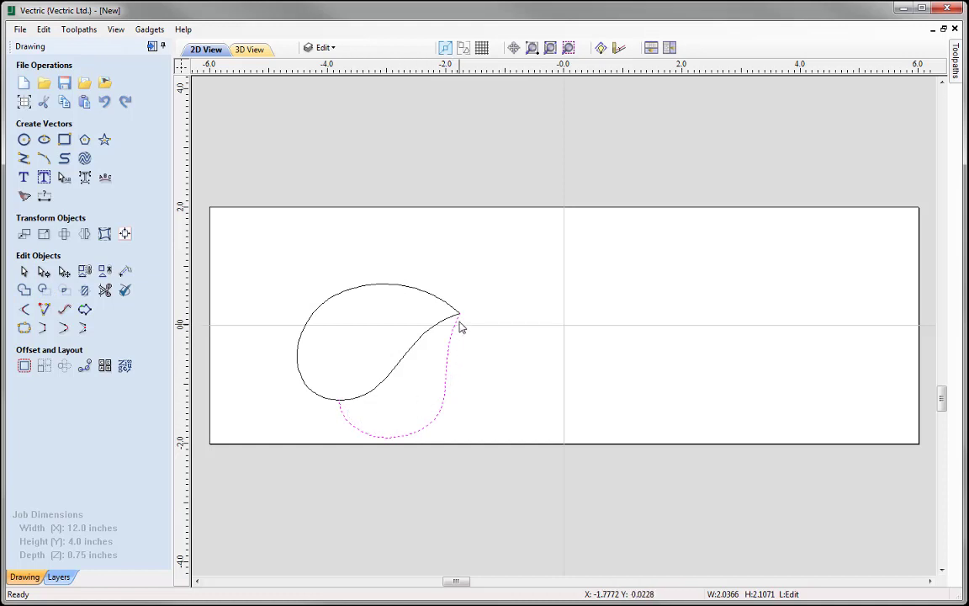
Copy the middle S-curve and join it with the upper outline into a closed upper leaf
{"action": "left_click", "coordinate": [378, 393]}
{"action": "right_click", "coordinate": [379, 394]}
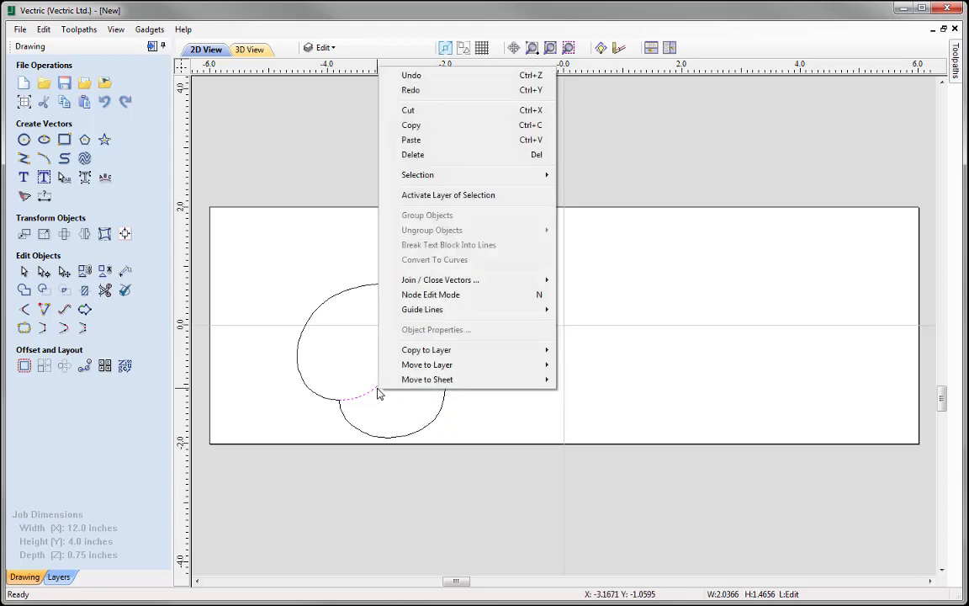
{"action": "left_click", "coordinate": [425, 125]}
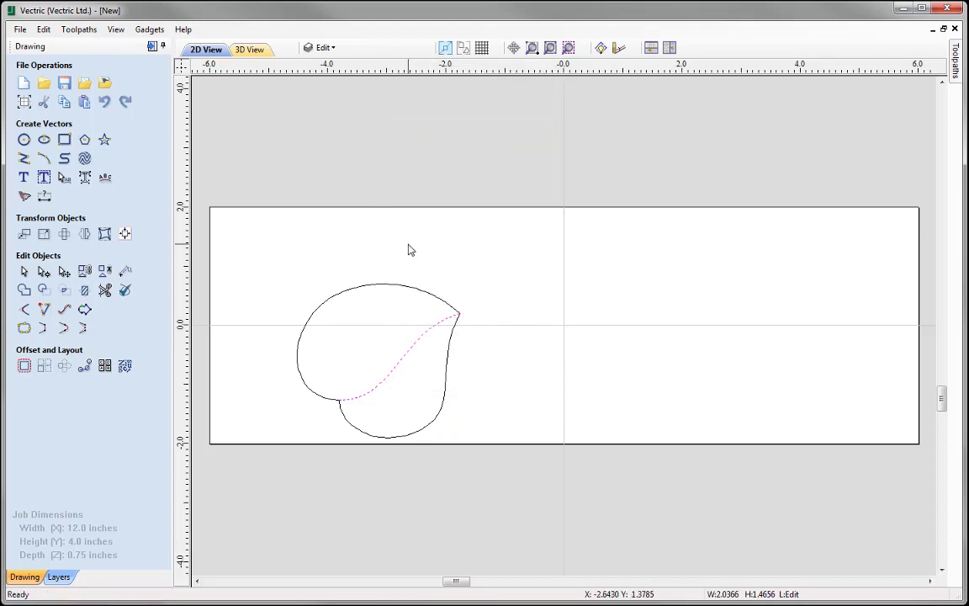
{"action": "left_click", "coordinate": [437, 298], "text": "shift"}
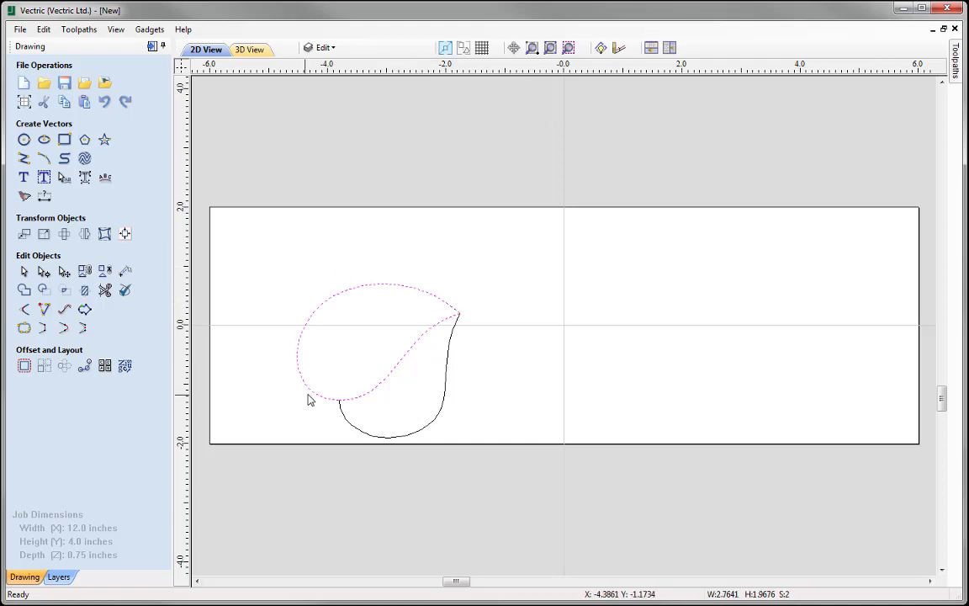
{"action": "left_click", "coordinate": [24, 329]}
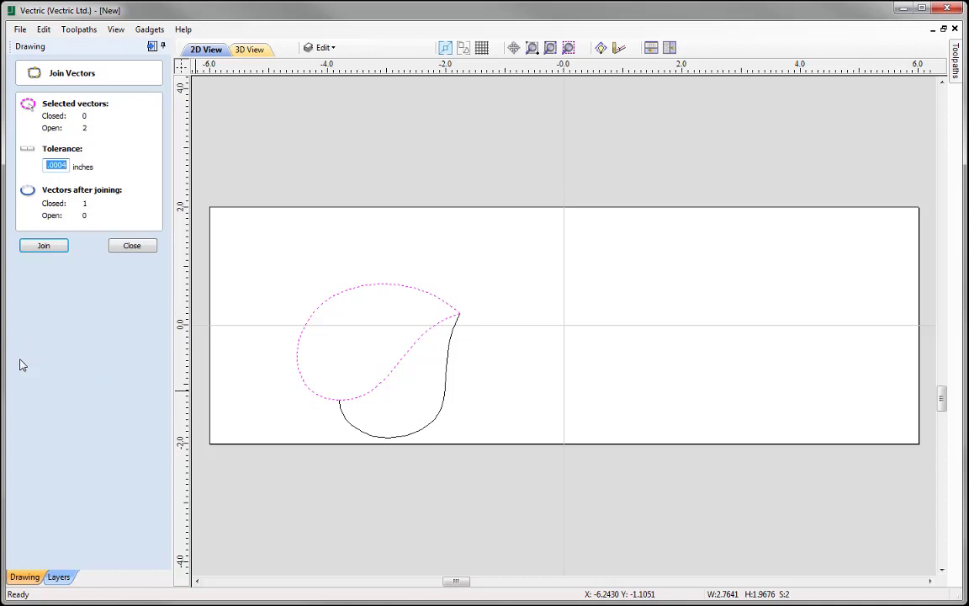
{"action": "left_click", "coordinate": [42, 247]}
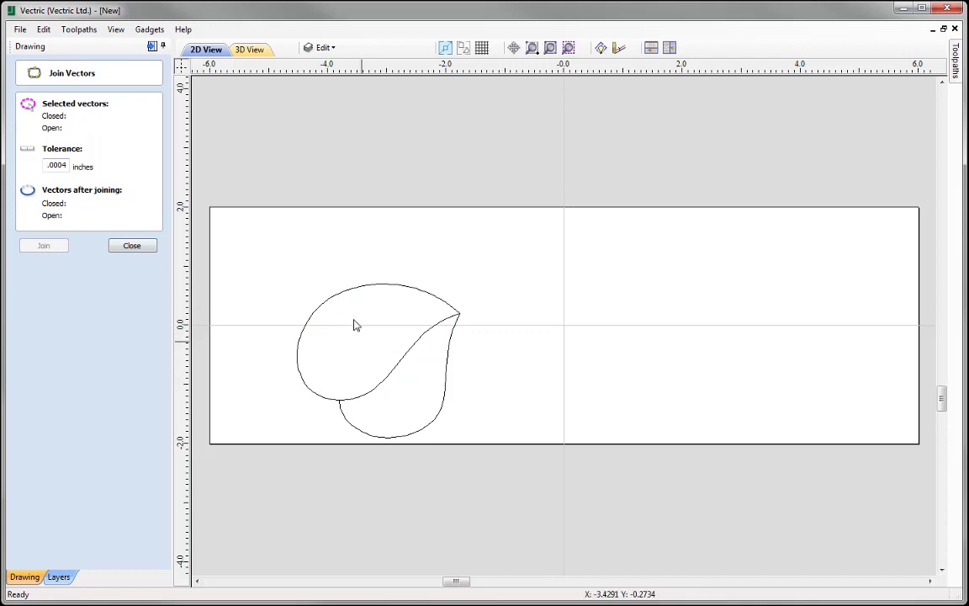
{"action": "left_click", "coordinate": [330, 294]}
Paste the middle curve back and join it with the lower curve into a closed lower leaf
{"action": "left_click", "coordinate": [361, 350]}
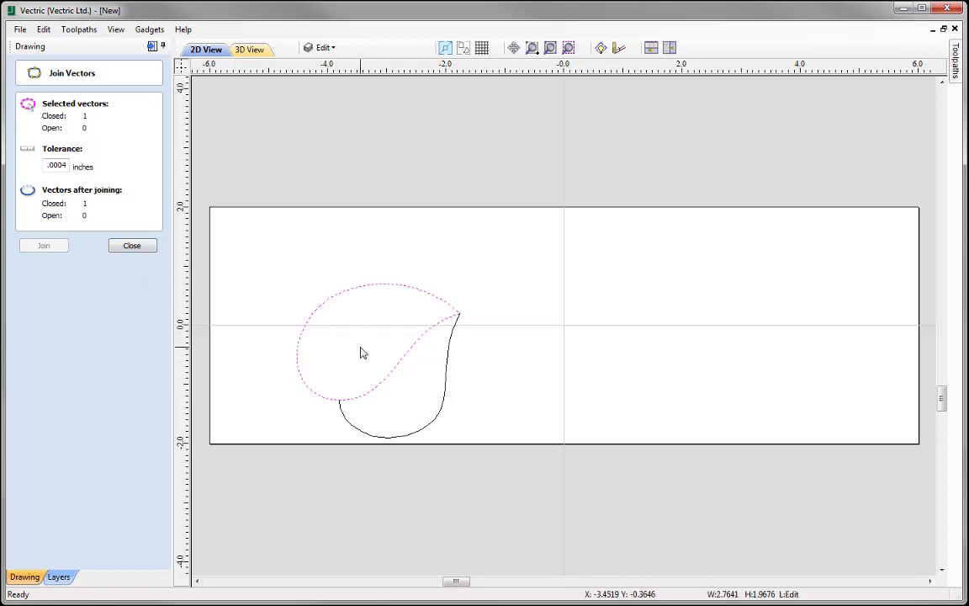
{"action": "right_click", "coordinate": [362, 349]}
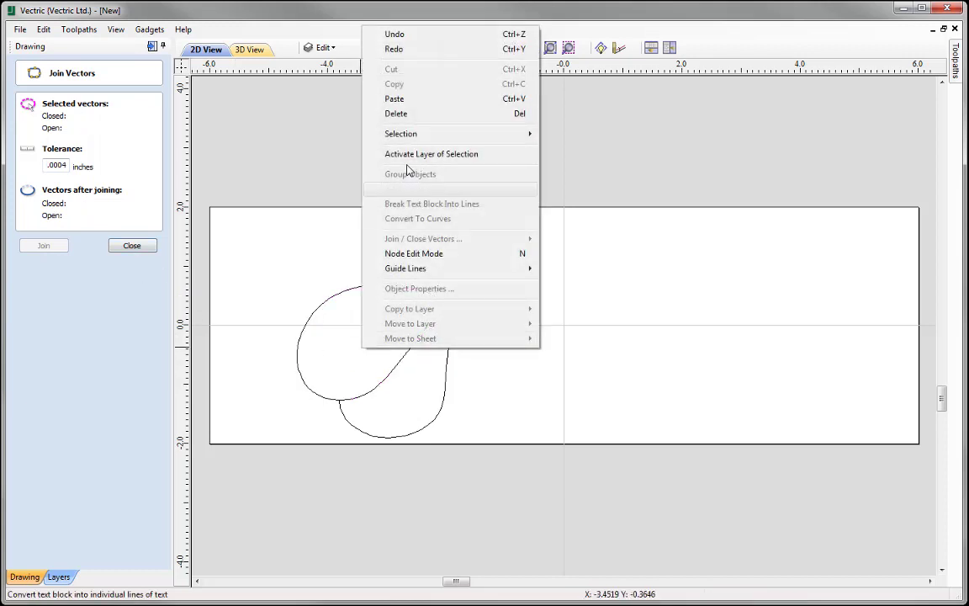
{"action": "left_click", "coordinate": [412, 99]}
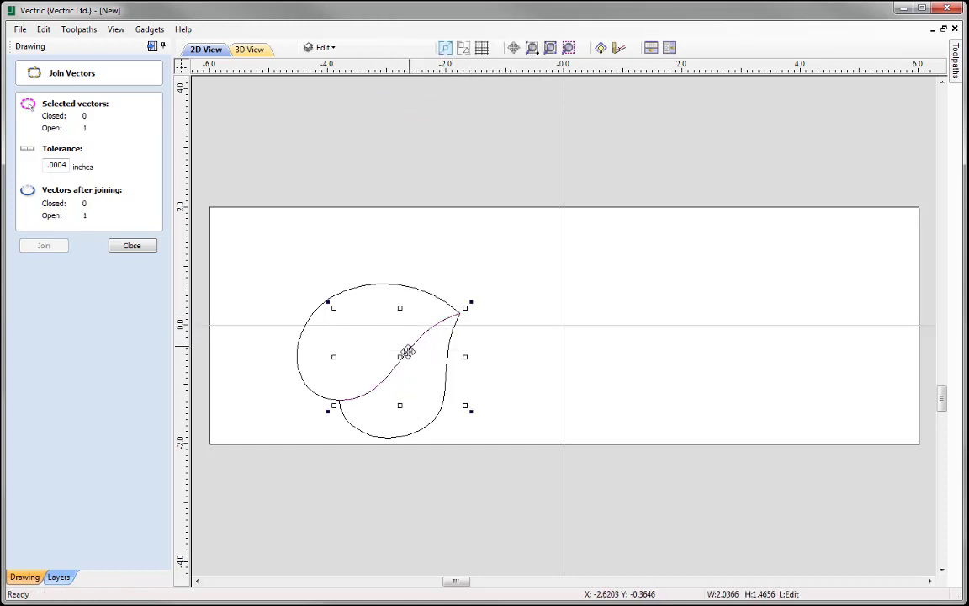
{"action": "left_click", "coordinate": [367, 437], "text": "shift"}
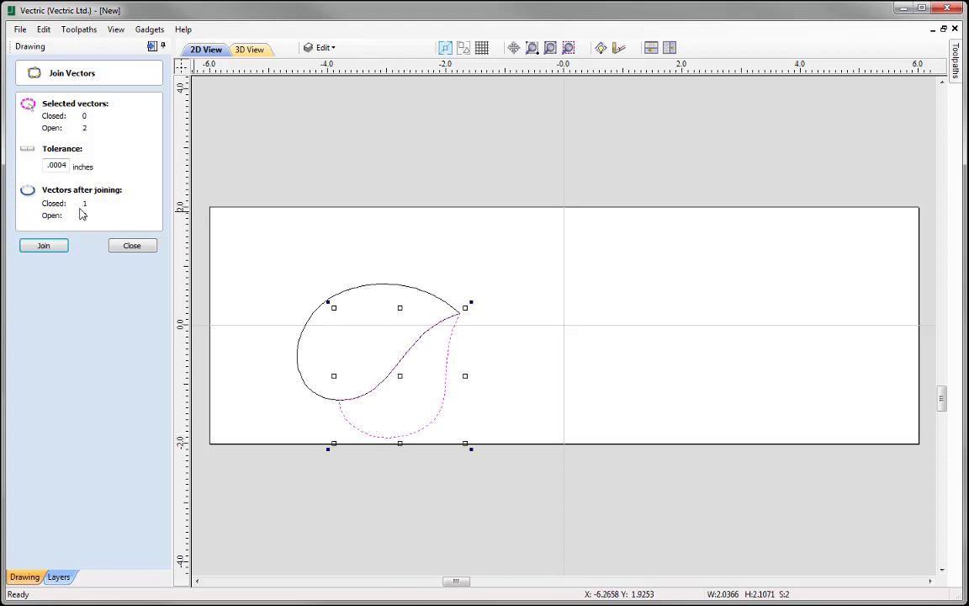
{"action": "left_click", "coordinate": [49, 245]}
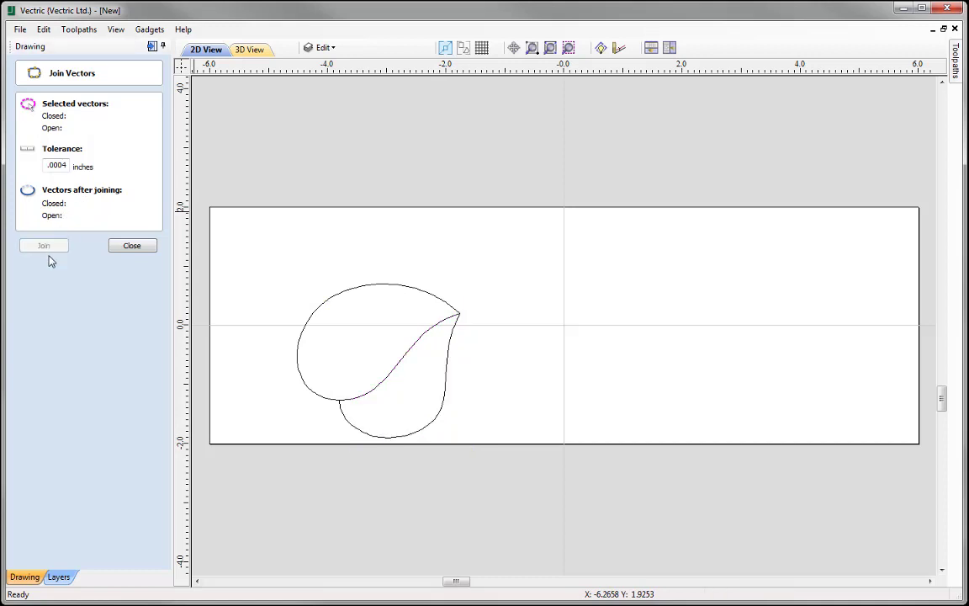
{"action": "left_click", "coordinate": [131, 248]}
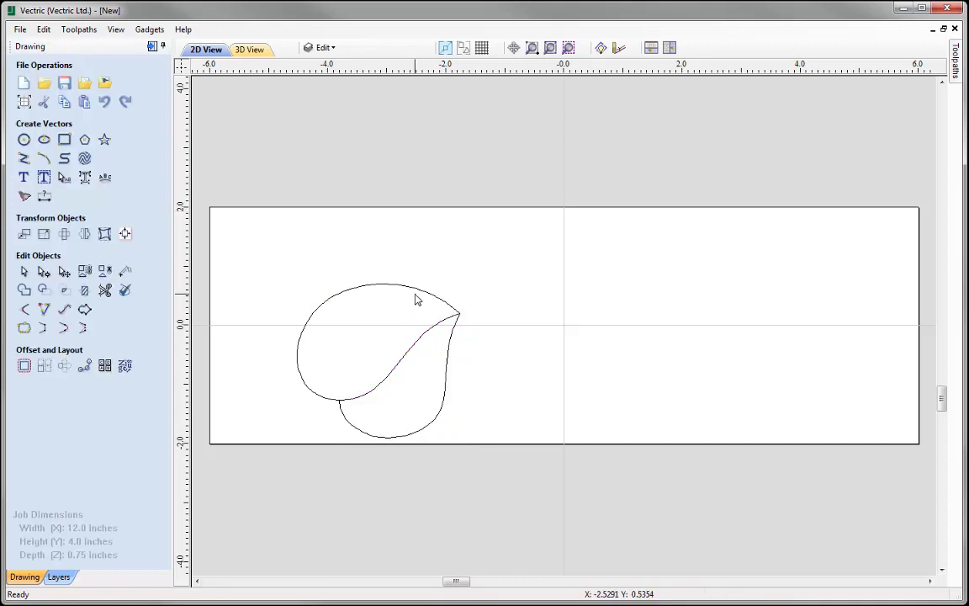
Select the lower leaf and drag its tip handle inward to make a smaller leaf
{"action": "left_click", "coordinate": [417, 293]}
{"action": "left_click", "coordinate": [450, 322]}
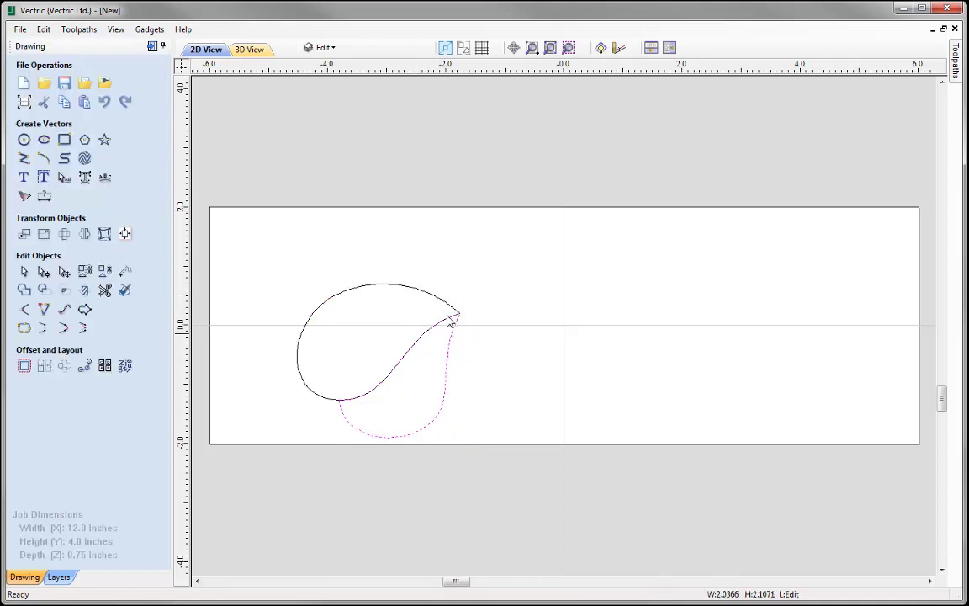
{"action": "left_click", "coordinate": [446, 304]}
{"action": "left_click", "coordinate": [307, 424]}
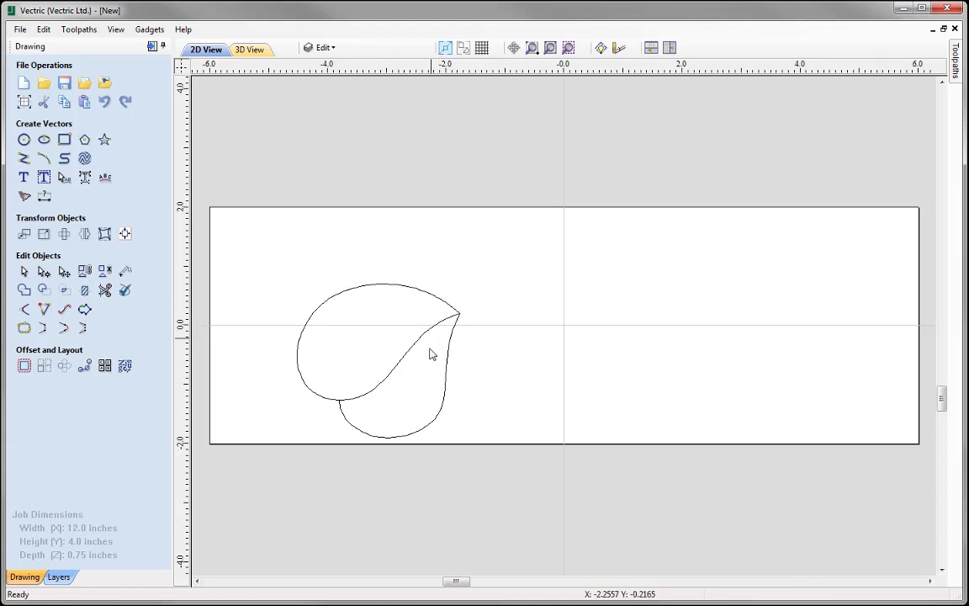
{"action": "left_click", "coordinate": [449, 369]}
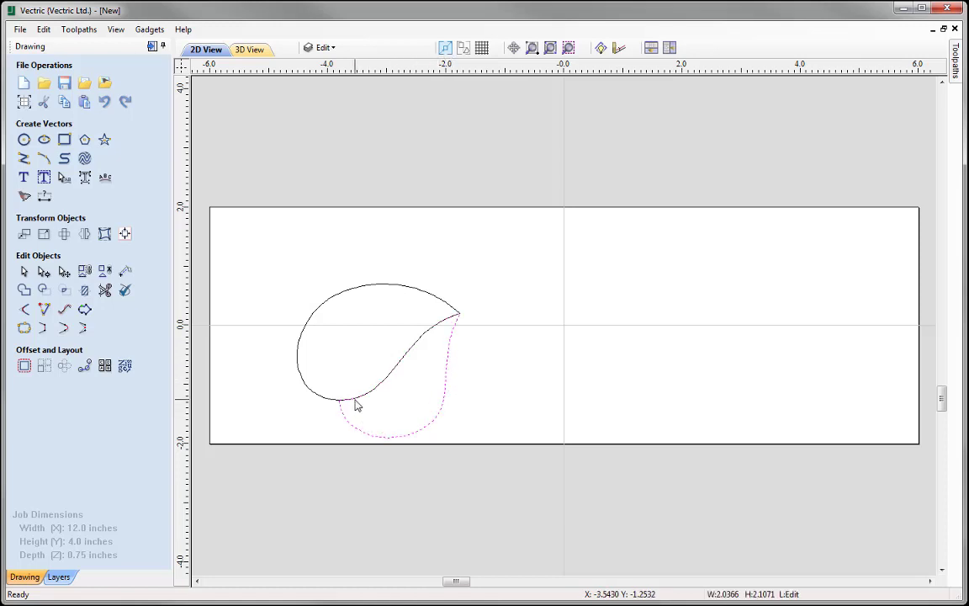
{"action": "left_click", "coordinate": [452, 336]}
{"action": "left_click", "coordinate": [464, 307]}
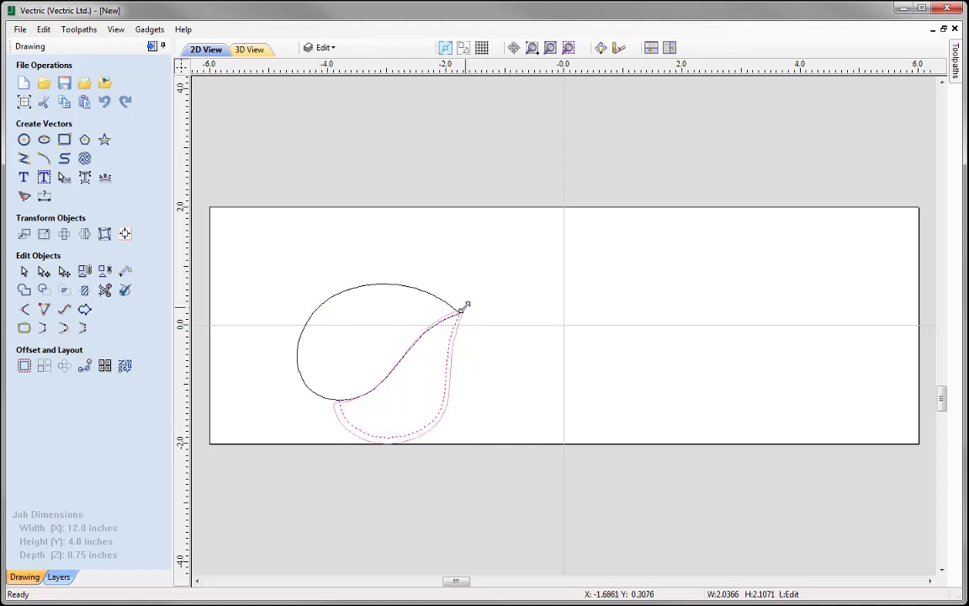
{"action": "left_click_drag", "start_coordinate": [463, 311], "coordinate": [455, 327]}
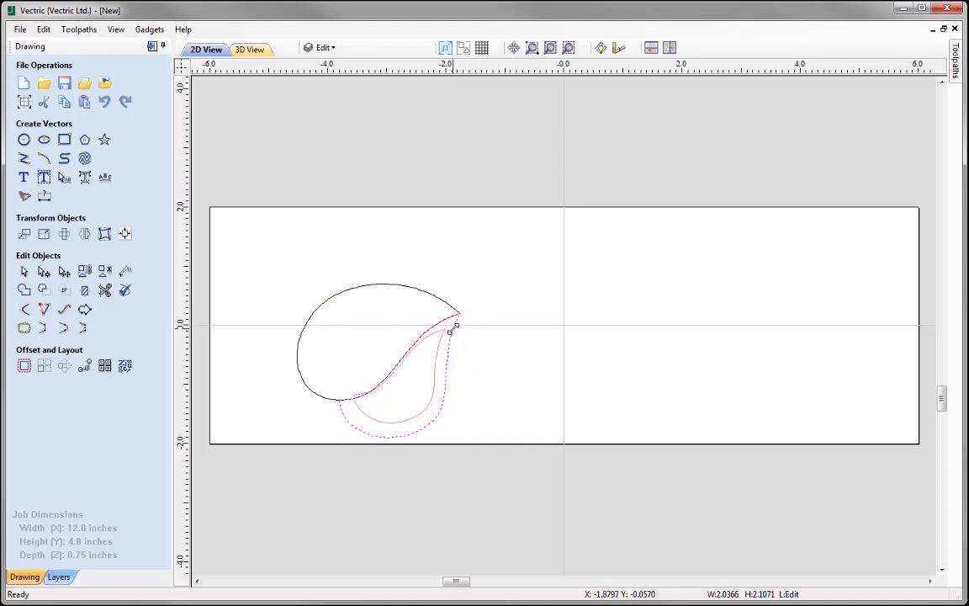
{"action": "left_click_drag", "start_coordinate": [455, 328], "coordinate": [455, 327]}
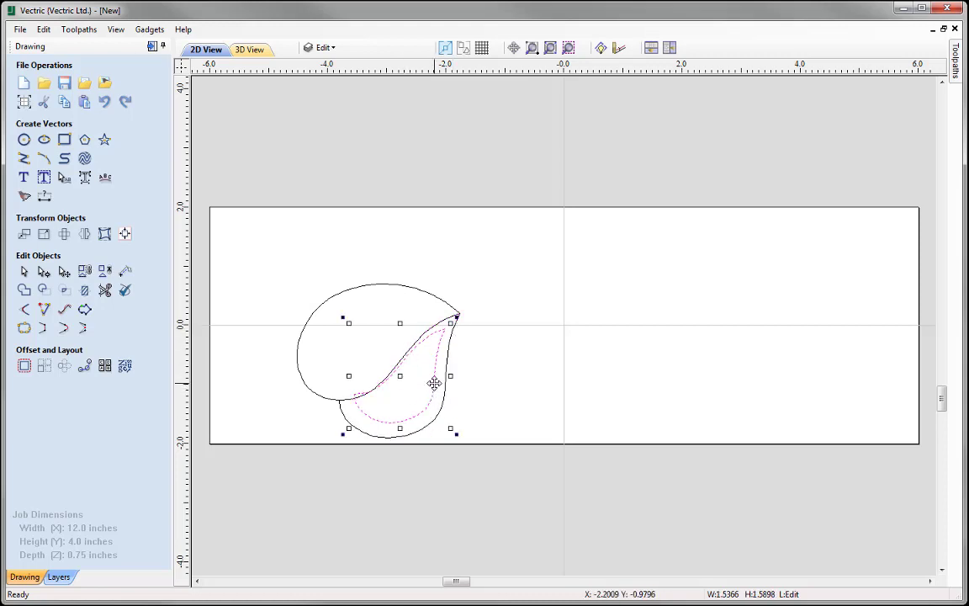
Nudge the smaller leaf up and left so its point tucks under the upper leaf's tip
{"action": "left_click_drag", "start_coordinate": [436, 364], "coordinate": [432, 362]}
{"action": "key", "text": "Escape"}
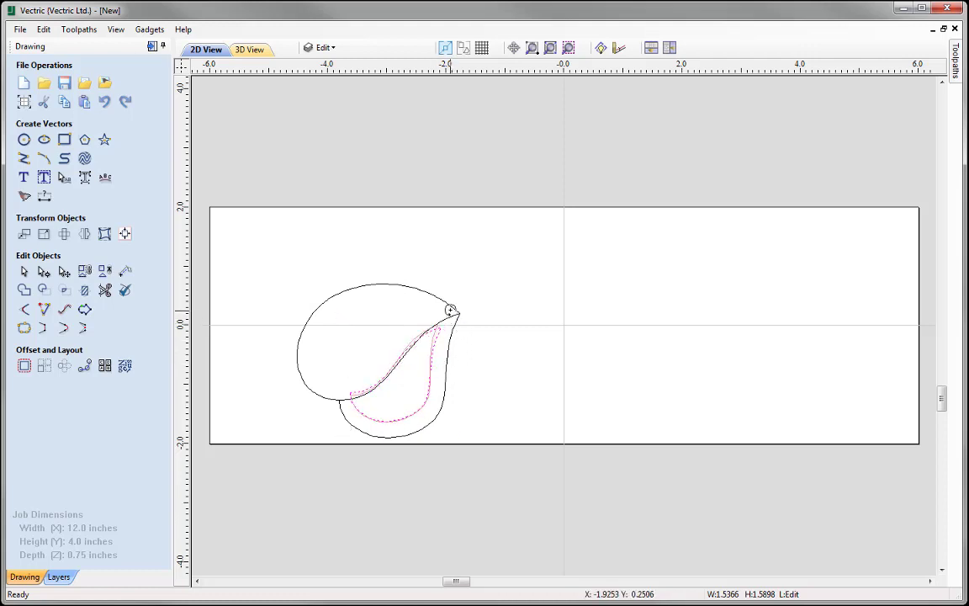
{"action": "left_click", "coordinate": [440, 358]}
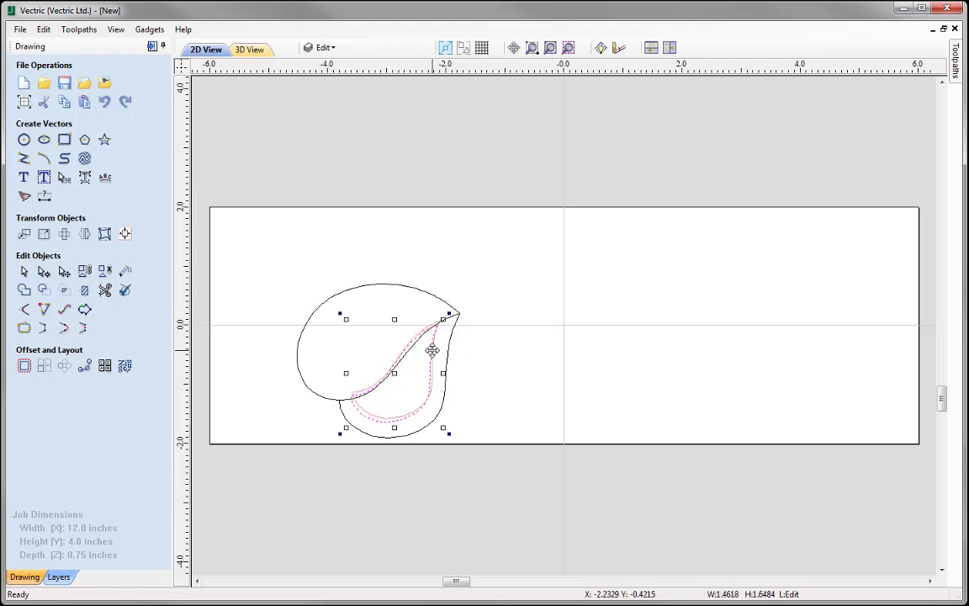
{"action": "left_click_drag", "start_coordinate": [428, 376], "coordinate": [430, 375]}
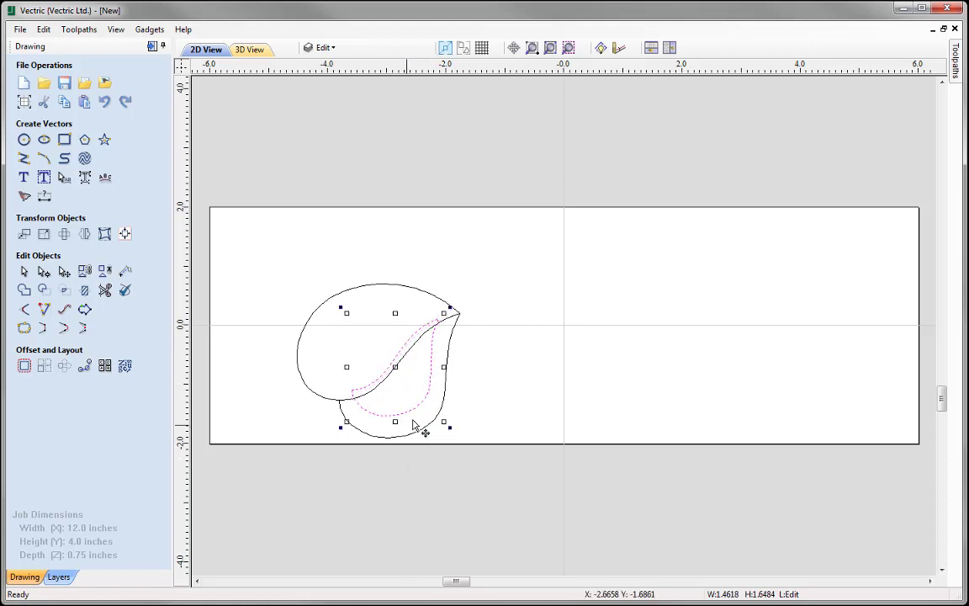
{"action": "left_click", "coordinate": [539, 419]}
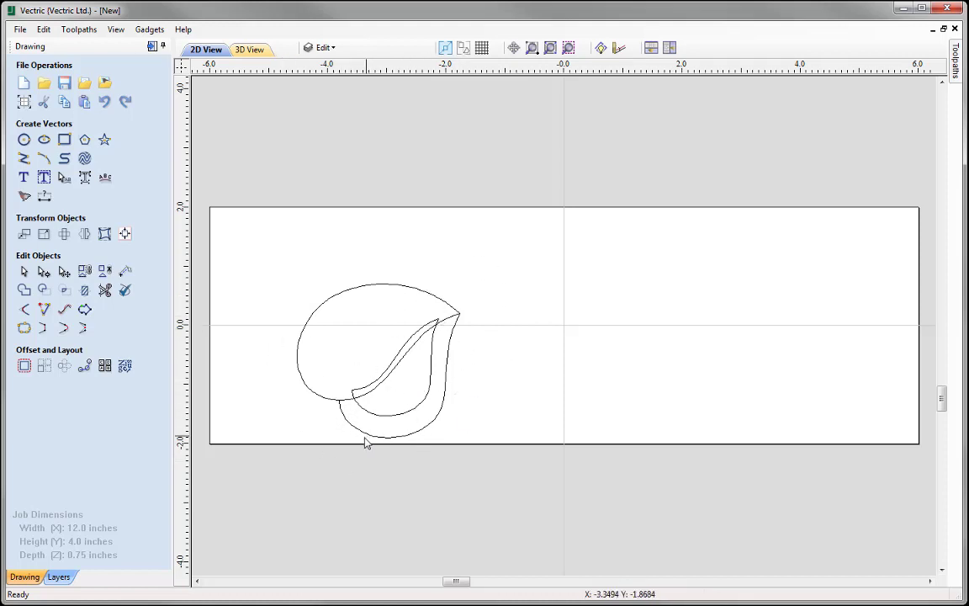
Delete the Edit layer, moving its shapes to Layer 1, and make Layer 1 visible again
{"action": "left_click", "coordinate": [332, 48]}
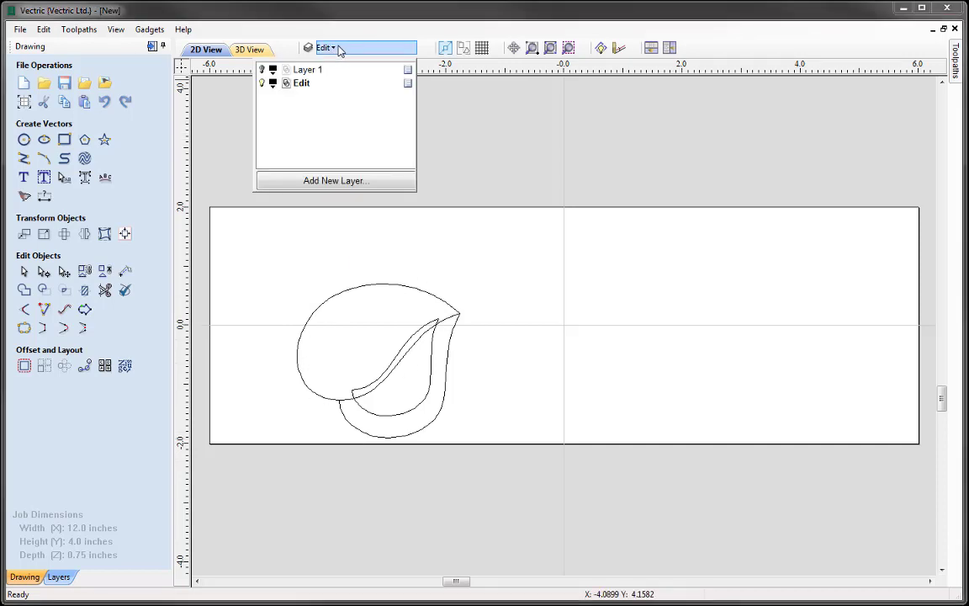
{"action": "left_click", "coordinate": [409, 84]}
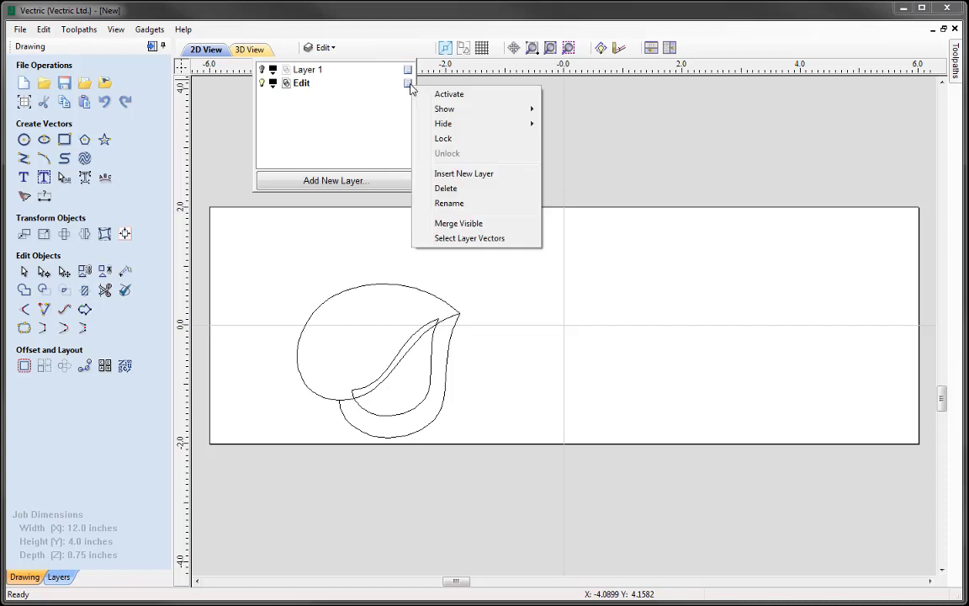
{"action": "left_click", "coordinate": [445, 189]}
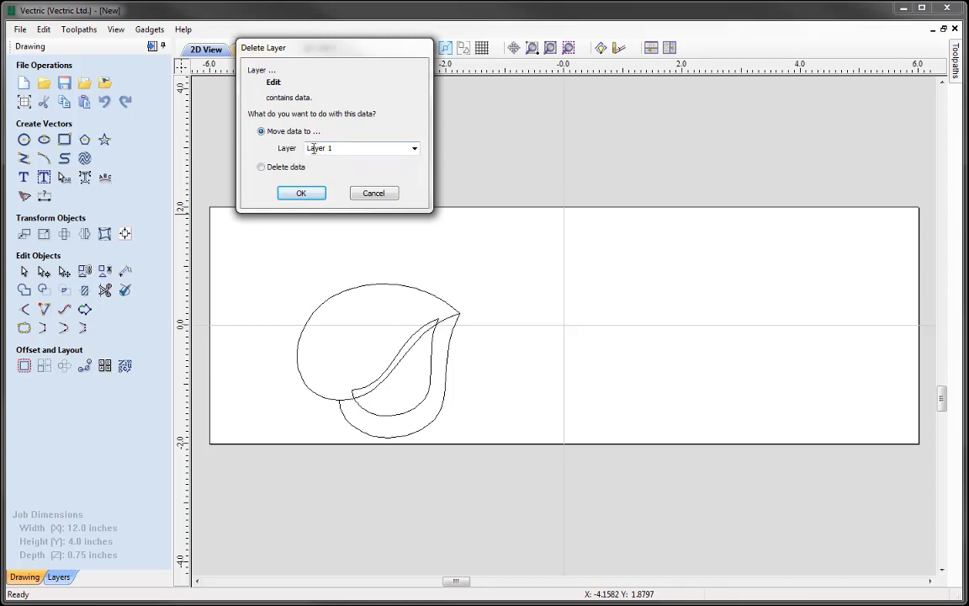
{"action": "left_click", "coordinate": [299, 194]}
{"action": "left_click", "coordinate": [346, 49]}
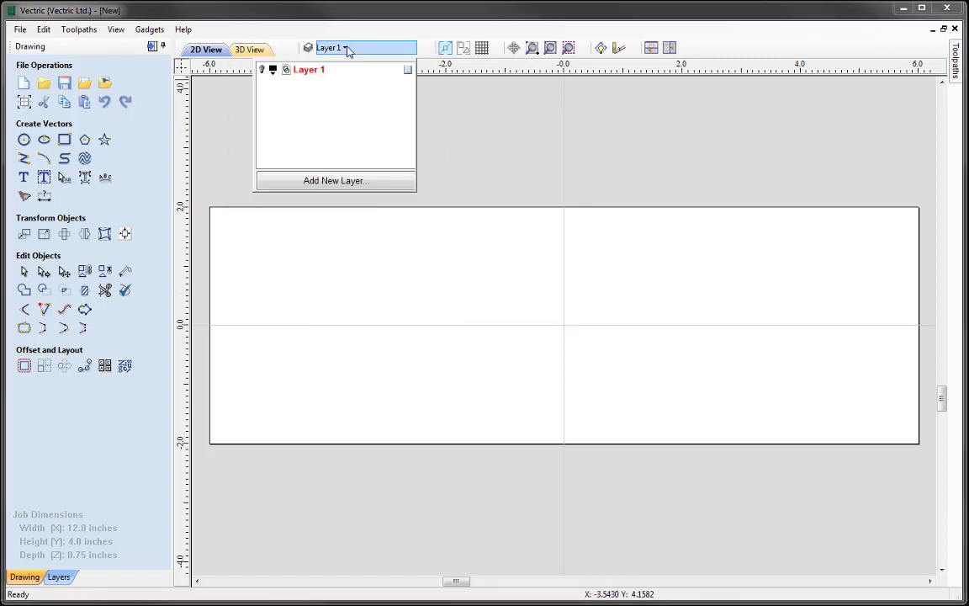
{"action": "left_click", "coordinate": [262, 70]}
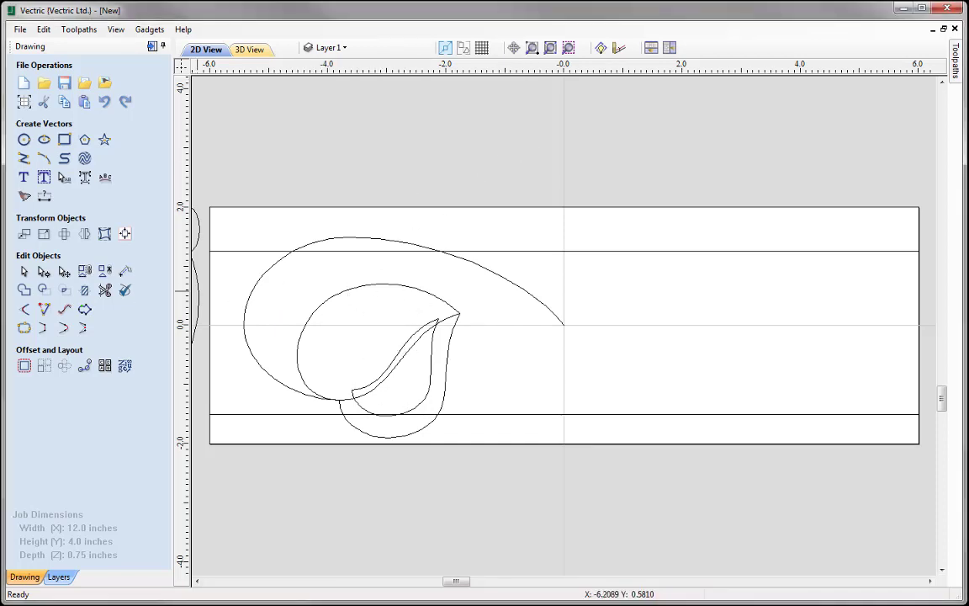
Nudge the inner leaf right and down, shrink it slightly, and deselect it
{"action": "left_click", "coordinate": [435, 327]}
{"action": "left_click", "coordinate": [435, 327]}
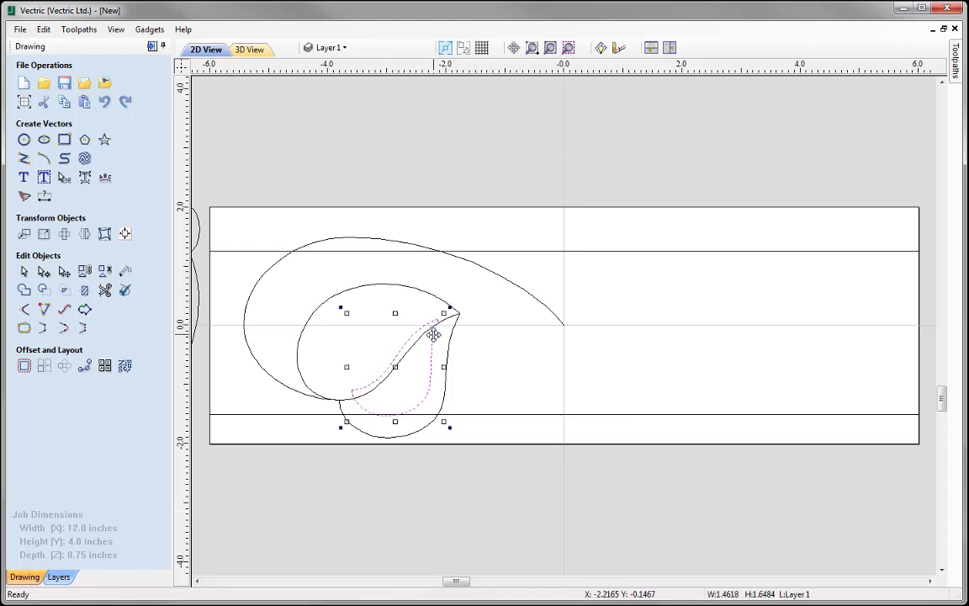
{"action": "left_click_drag", "start_coordinate": [434, 339], "coordinate": [434, 340]}
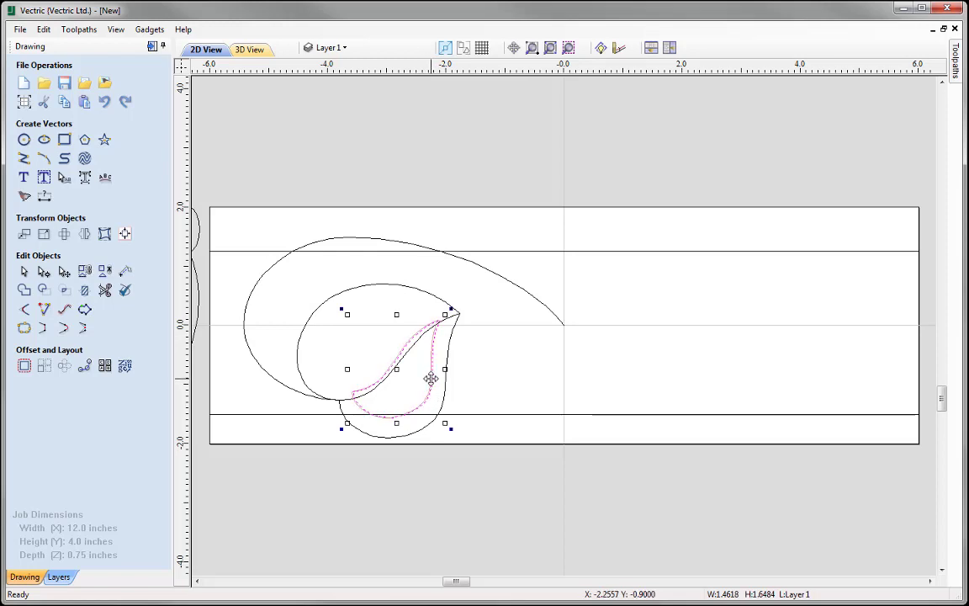
{"action": "left_click_drag", "start_coordinate": [434, 379], "coordinate": [437, 379]}
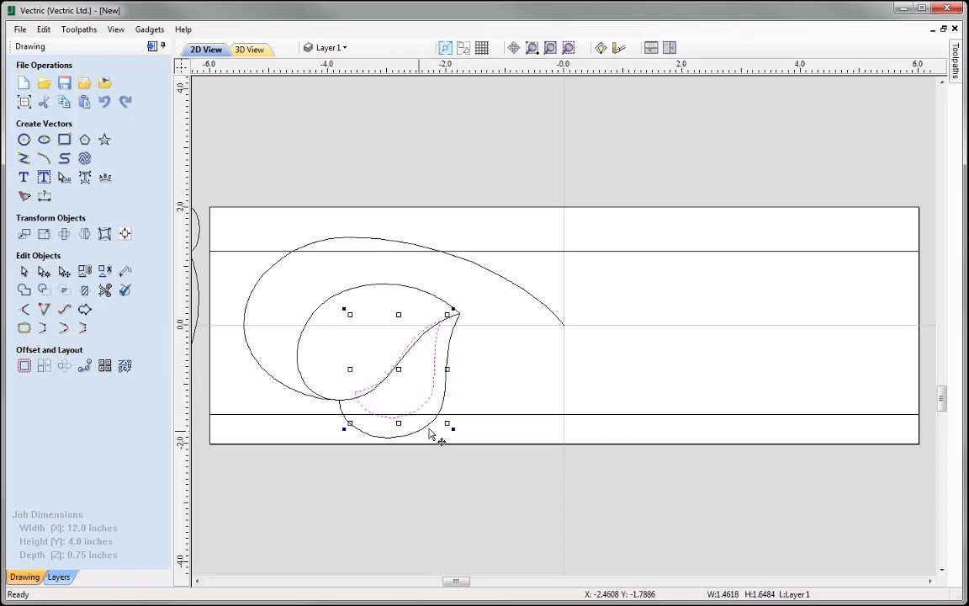
{"action": "left_click_drag", "start_coordinate": [446, 424], "coordinate": [443, 420]}
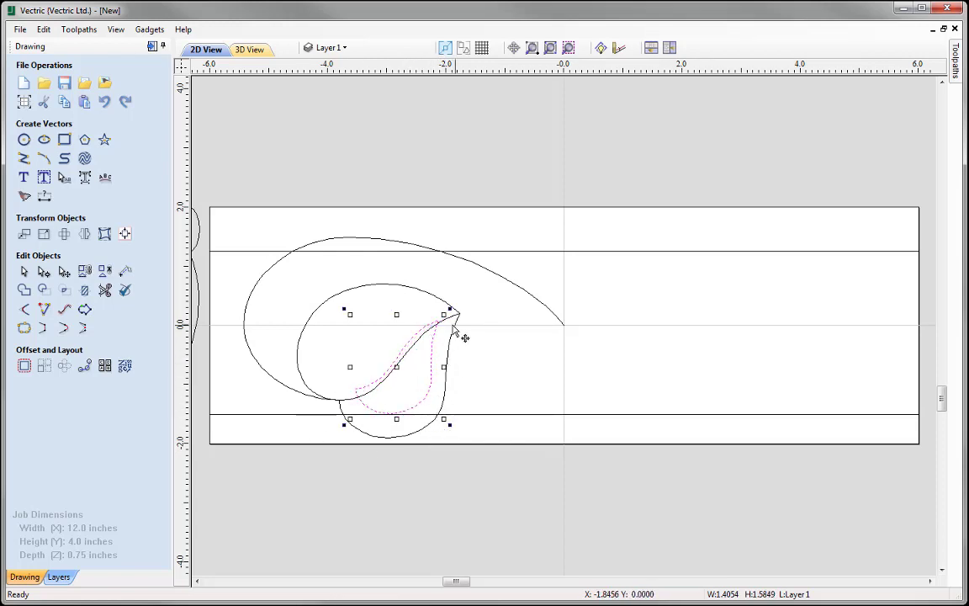
{"action": "left_click", "coordinate": [454, 405]}
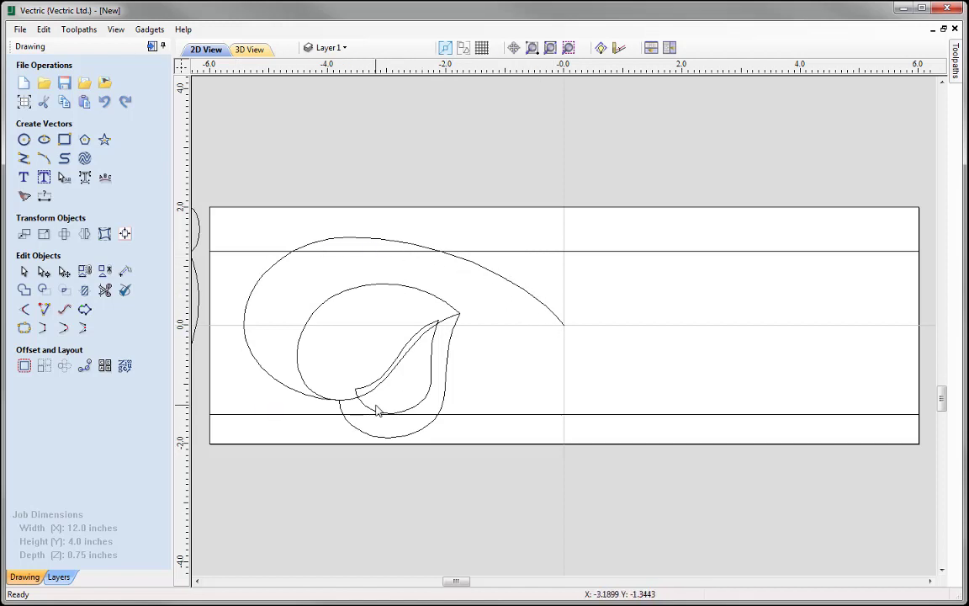
Draw a 0.375-inch diameter circle in the top band, centred above the scroll end
{"action": "left_click", "coordinate": [25, 141]}
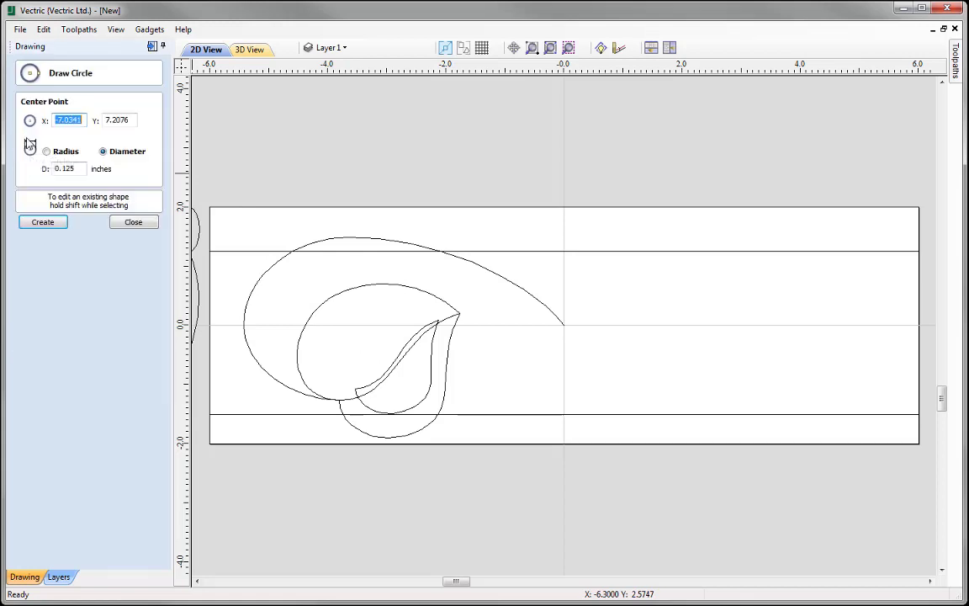
{"action": "left_click", "coordinate": [532, 227]}
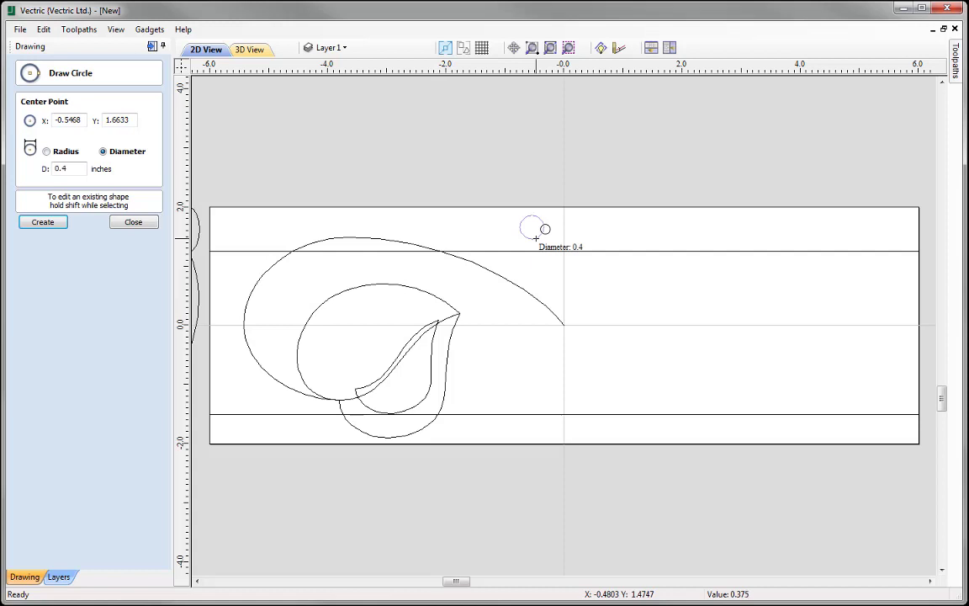
{"action": "key", "text": "Return"}
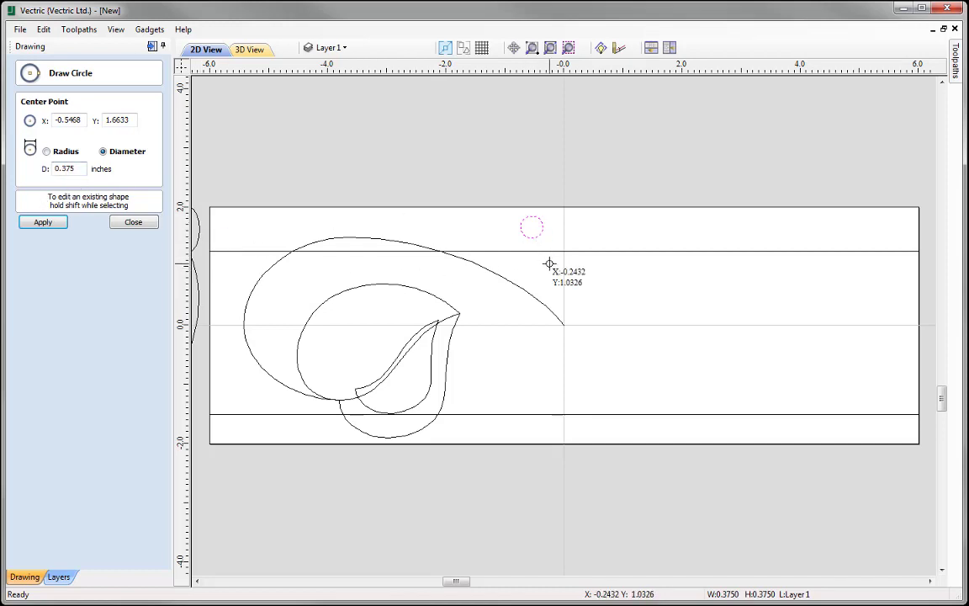
{"action": "left_click", "coordinate": [136, 223]}
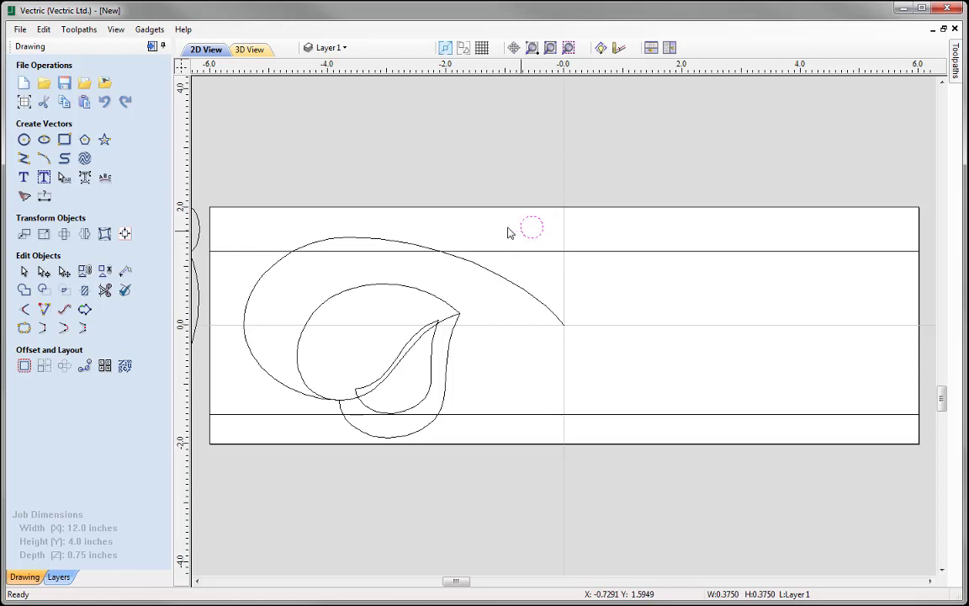
Delete the circle's lower and short left spans, leaving an open upper arc
{"action": "left_click", "coordinate": [44, 270]}
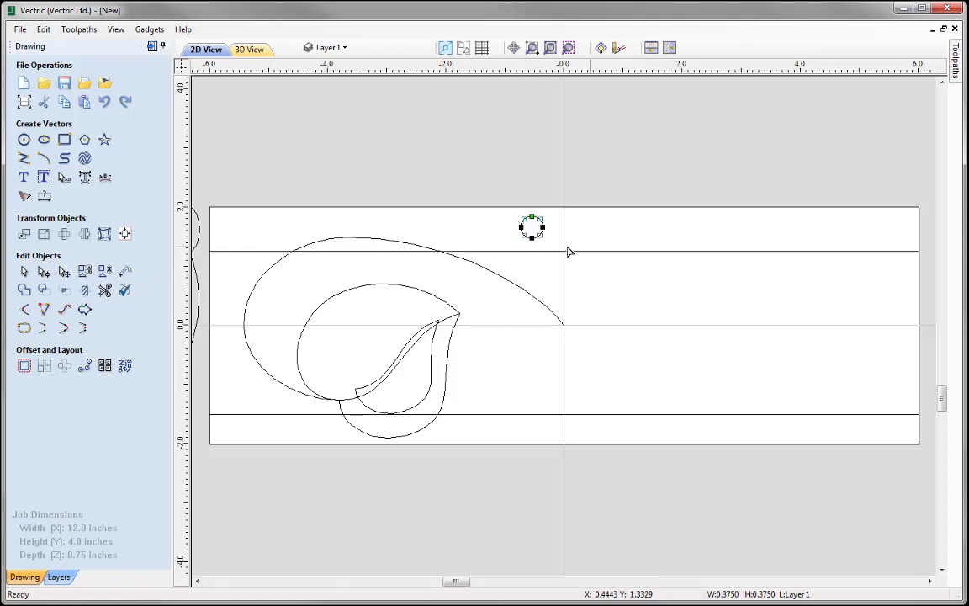
{"action": "scroll", "coordinate": [534, 234], "scroll_direction": "up", "scroll_amount": 3}
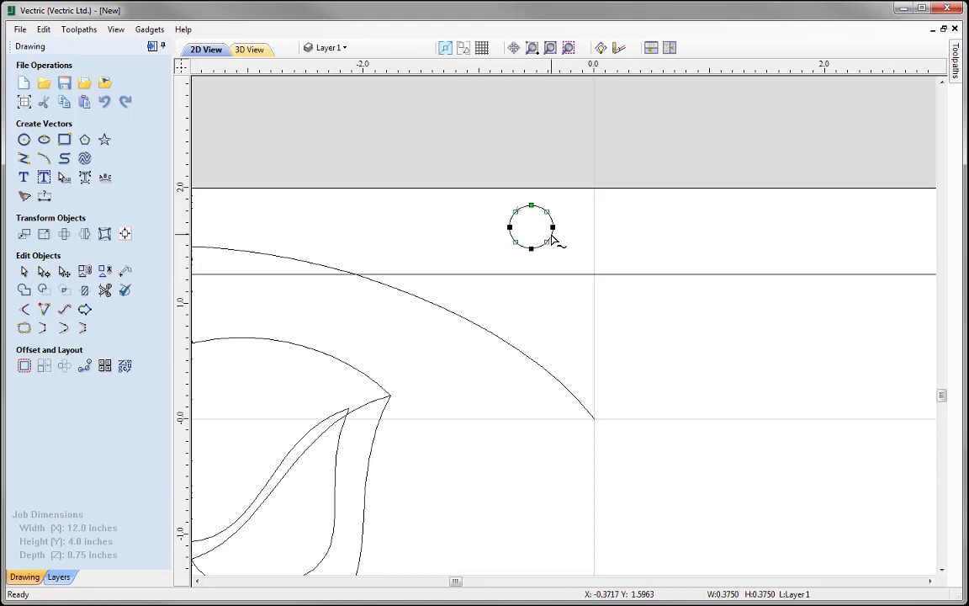
{"action": "right_click", "coordinate": [551, 239]}
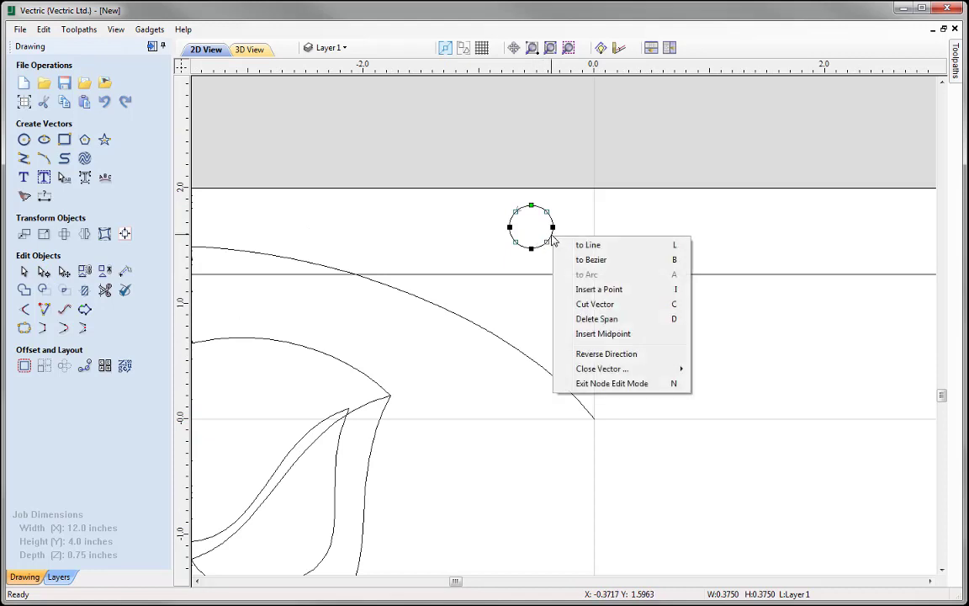
{"action": "left_click", "coordinate": [620, 326]}
{"action": "right_click", "coordinate": [512, 239]}
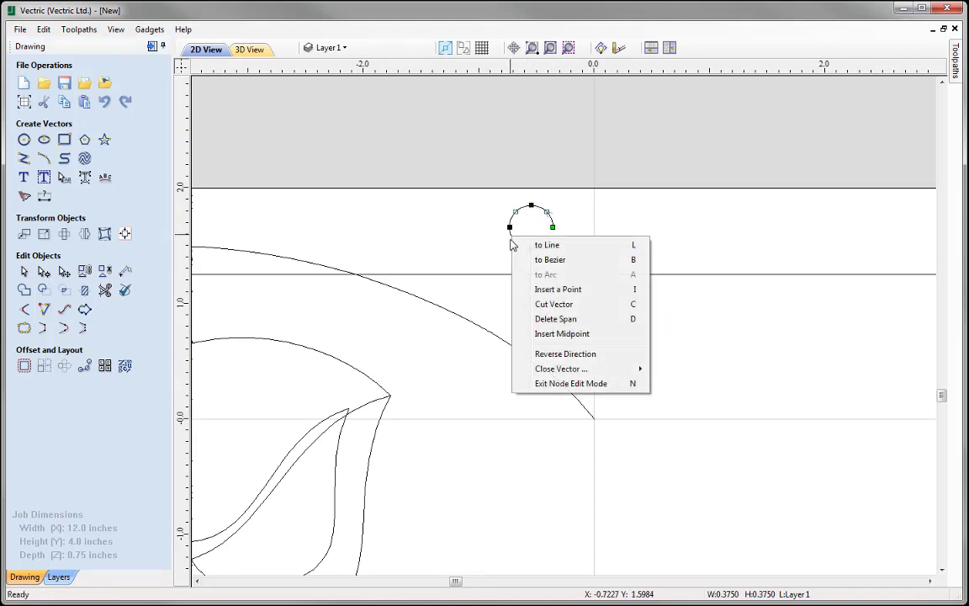
{"action": "left_click", "coordinate": [549, 318]}
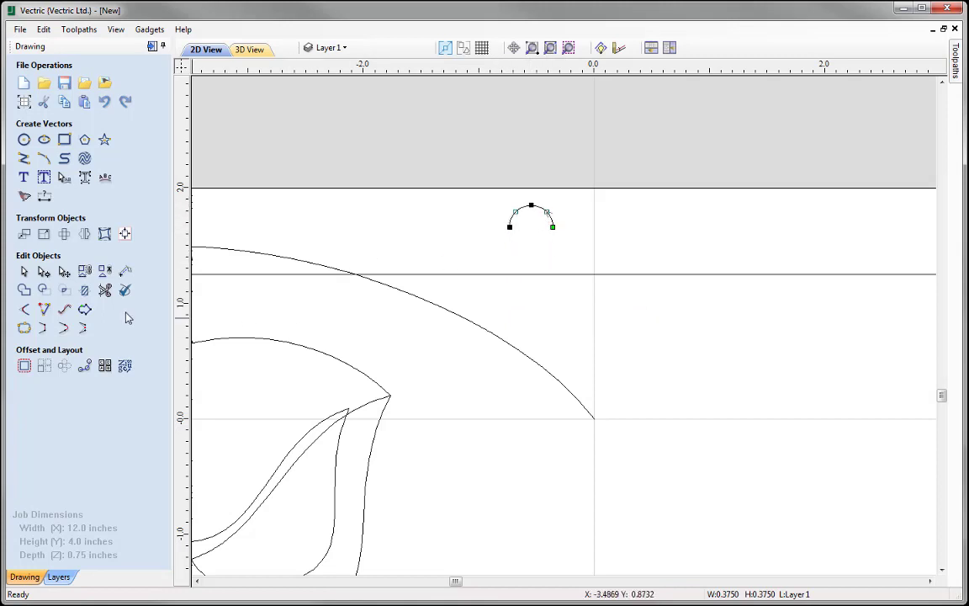
{"action": "left_click", "coordinate": [24, 272]}
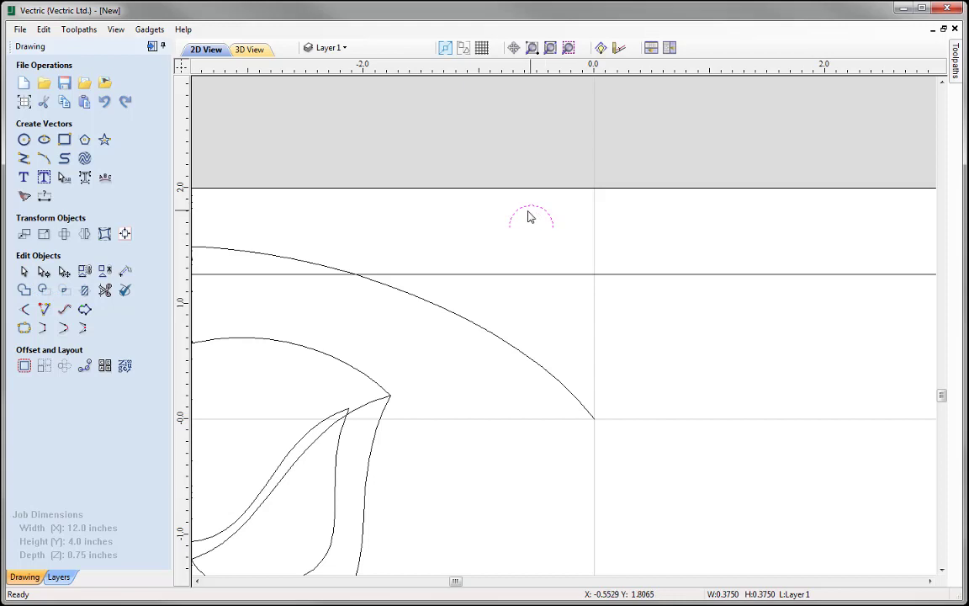
{"action": "scroll", "coordinate": [556, 216], "scroll_direction": "down", "scroll_amount": 2}
{"action": "scroll", "coordinate": [555, 216], "scroll_direction": "down", "scroll_amount": 1}
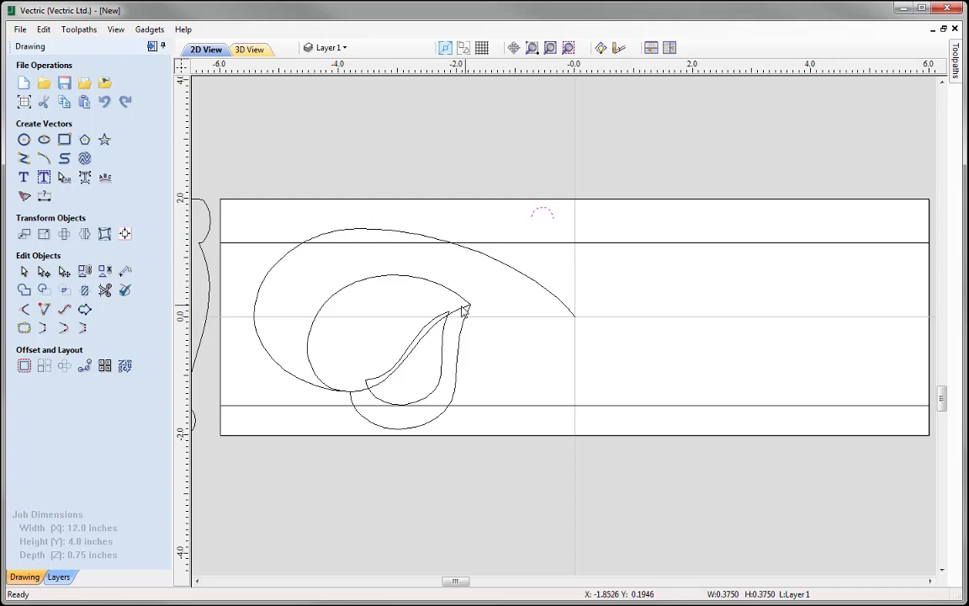
Drag a copy of the arc just below it and resize the copy to 0.03 inches wide
{"action": "left_click", "coordinate": [551, 215]}
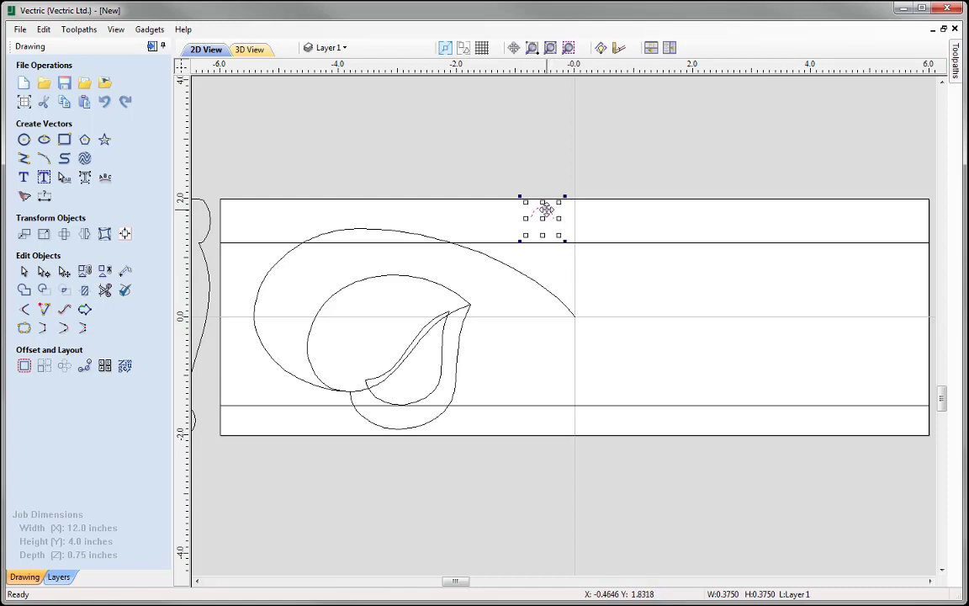
{"action": "left_click_drag", "start_coordinate": [546, 211], "coordinate": [545, 222]}
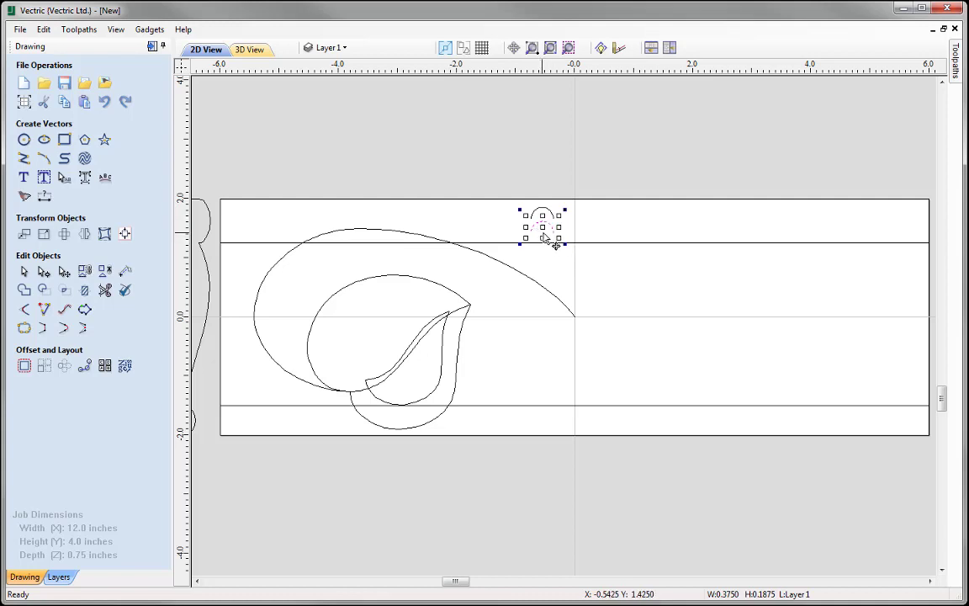
{"action": "left_click", "coordinate": [44, 235]}
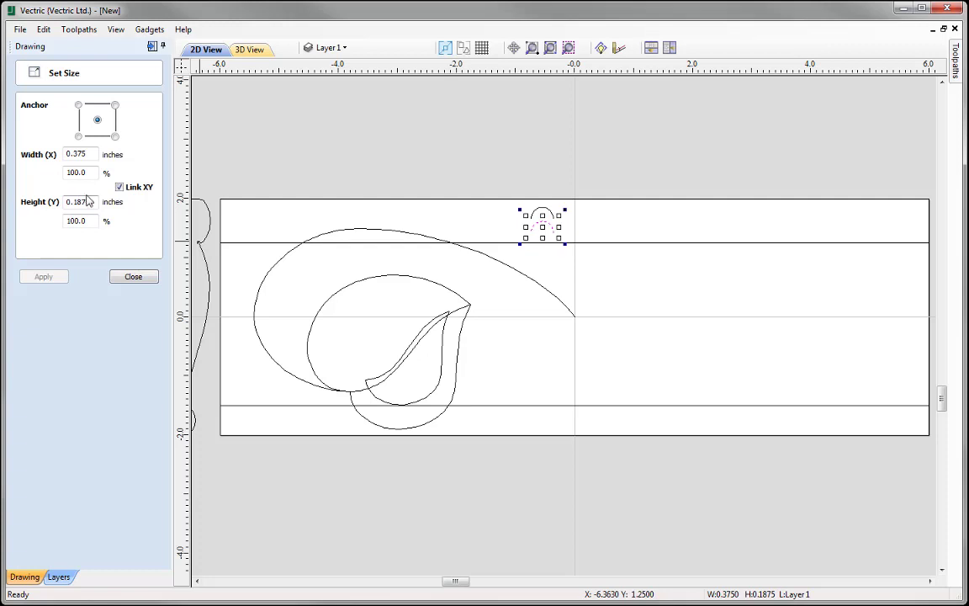
{"action": "left_click_drag", "start_coordinate": [91, 153], "coordinate": [37, 145]}
{"action": "type", "text": "0.03"}
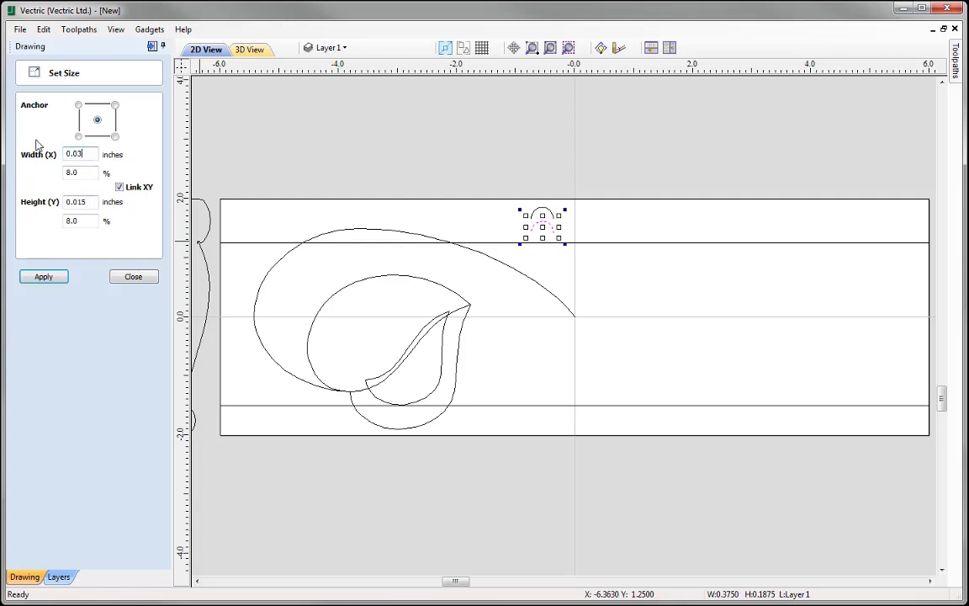
{"action": "left_click", "coordinate": [44, 276]}
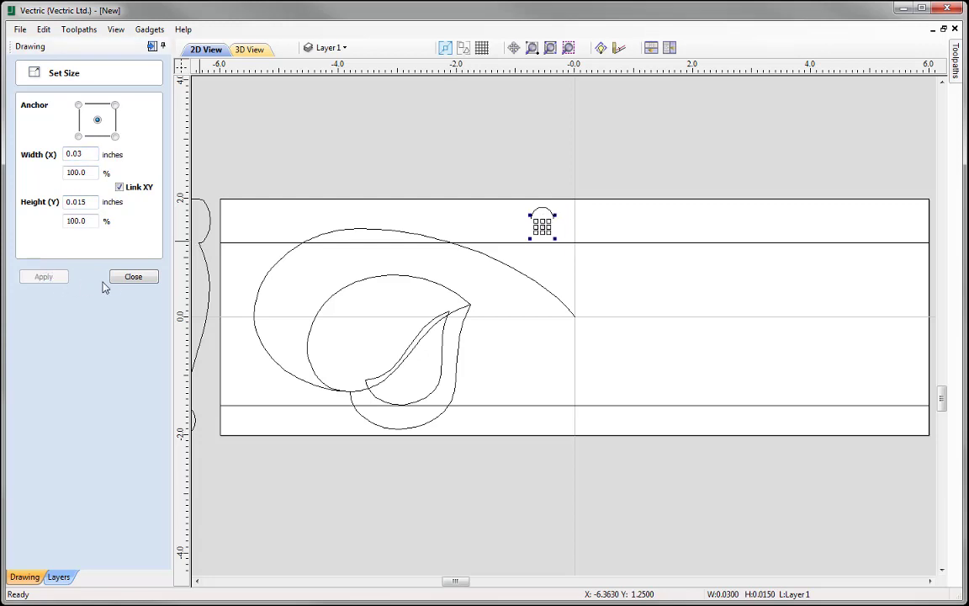
{"action": "left_click", "coordinate": [133, 276]}
{"action": "scroll", "coordinate": [543, 235], "scroll_direction": "up", "scroll_amount": 2}
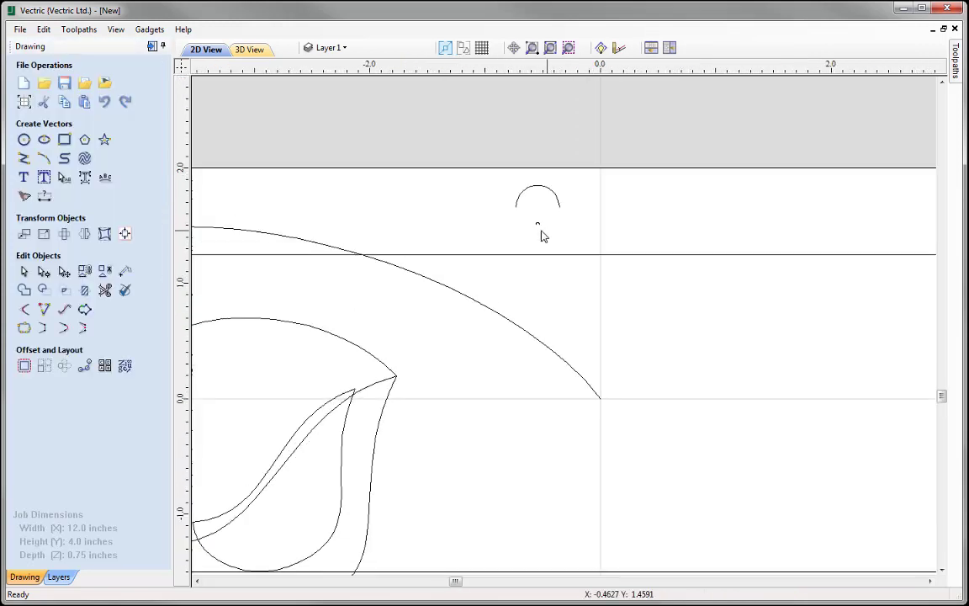
{"action": "scroll", "coordinate": [543, 236], "scroll_direction": "up", "scroll_amount": 1}
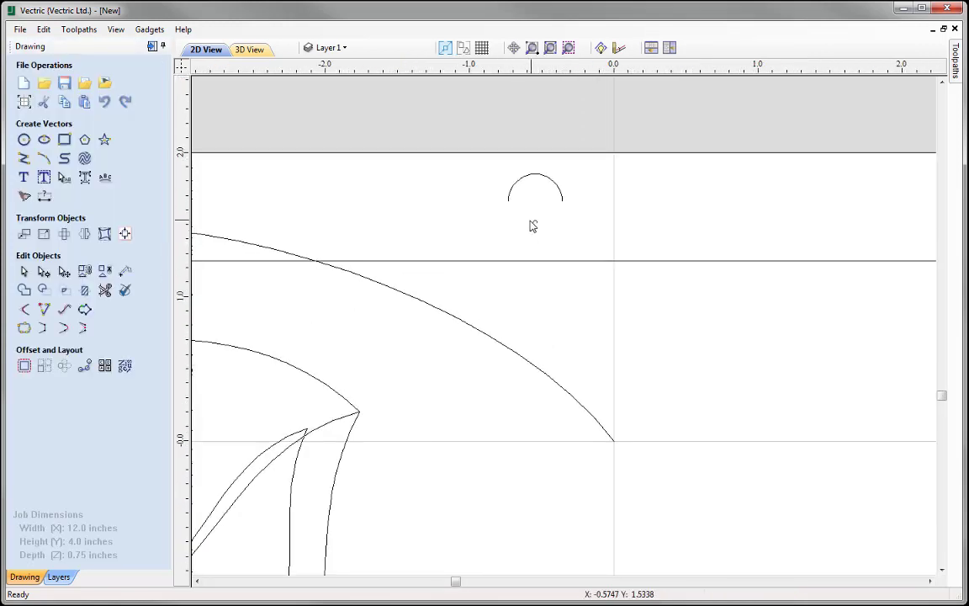
{"action": "left_click", "coordinate": [551, 47]}
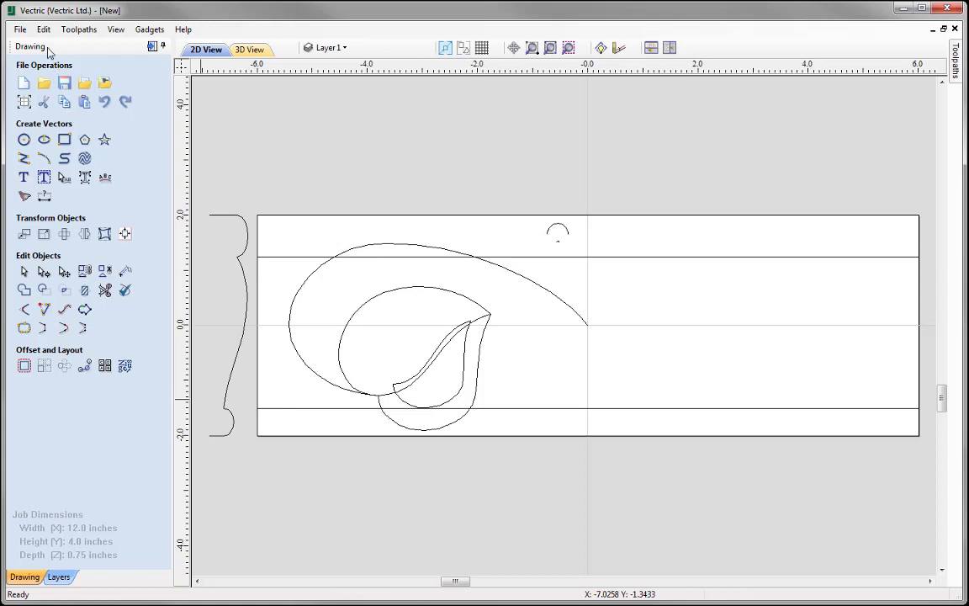
Save the drawing as the .crv file Lily_Leaf_Molding_Vector_Drawing
{"action": "left_click", "coordinate": [20, 29]}
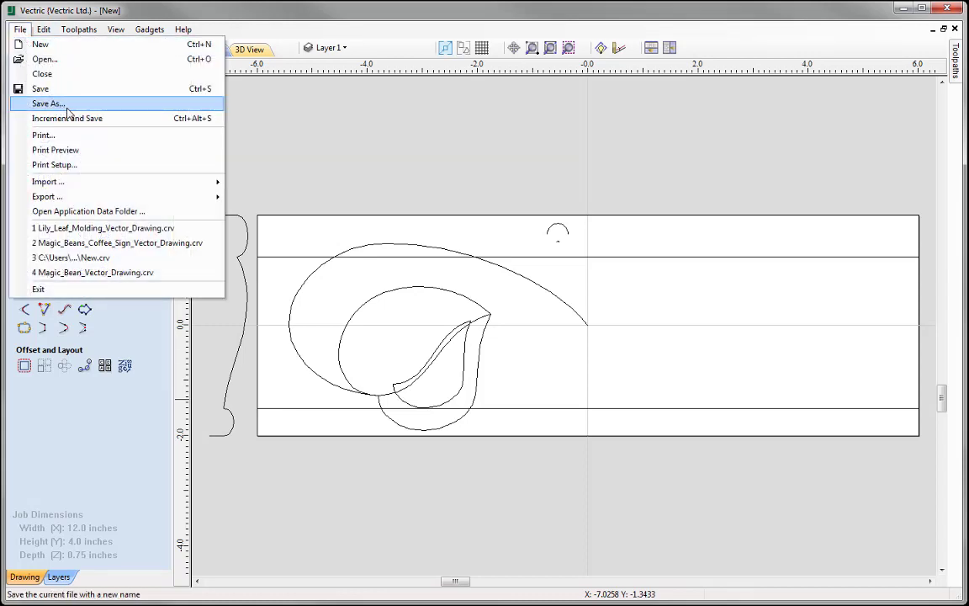
{"action": "left_click", "coordinate": [45, 98]}
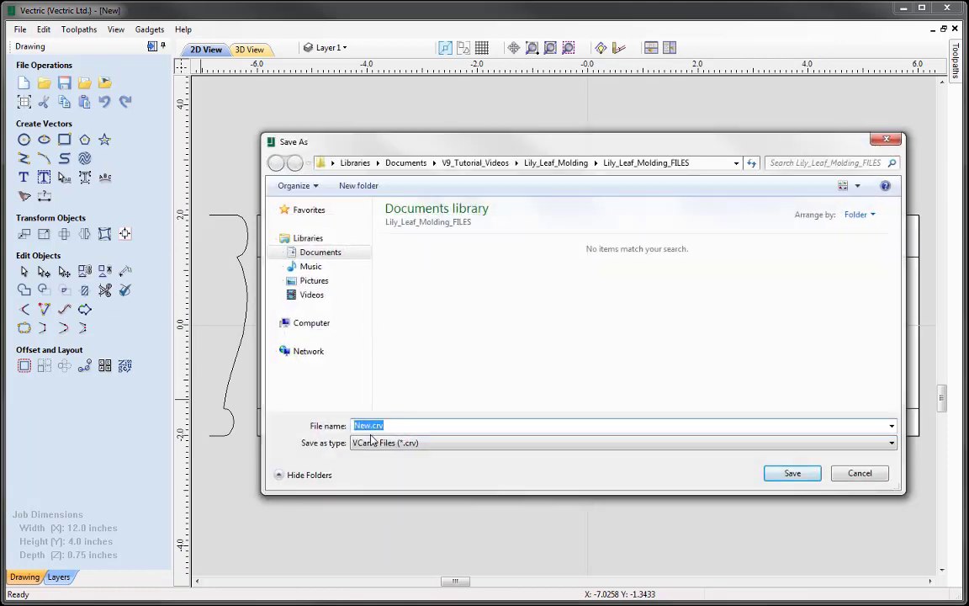
{"action": "right_click", "coordinate": [371, 429]}
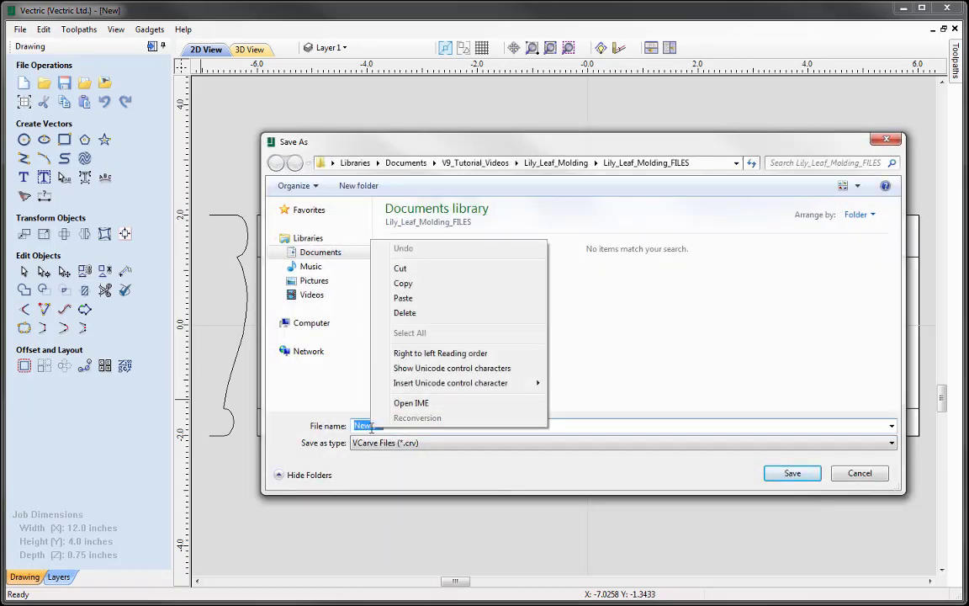
{"action": "left_click", "coordinate": [404, 298]}
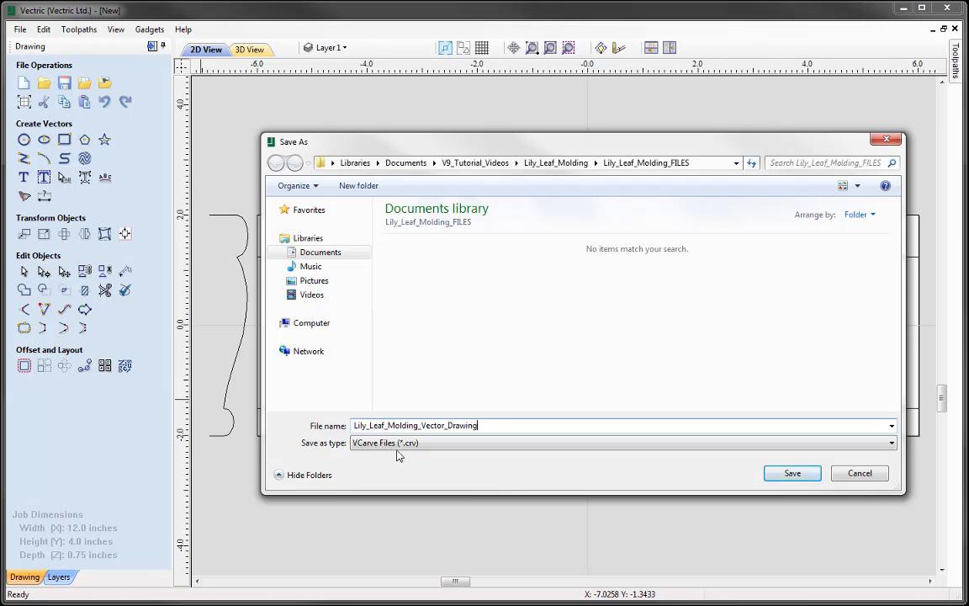
{"action": "left_click", "coordinate": [792, 474]}
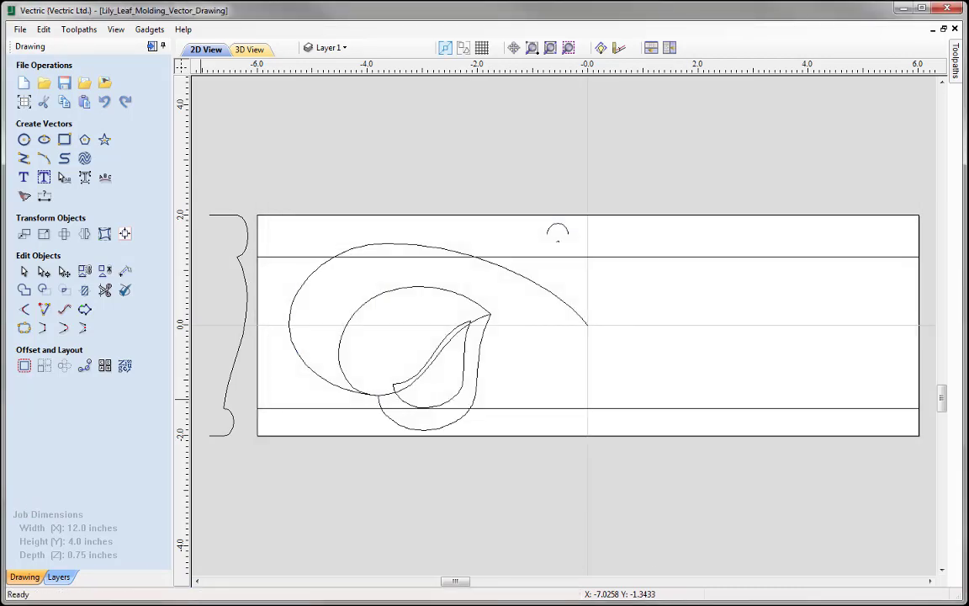